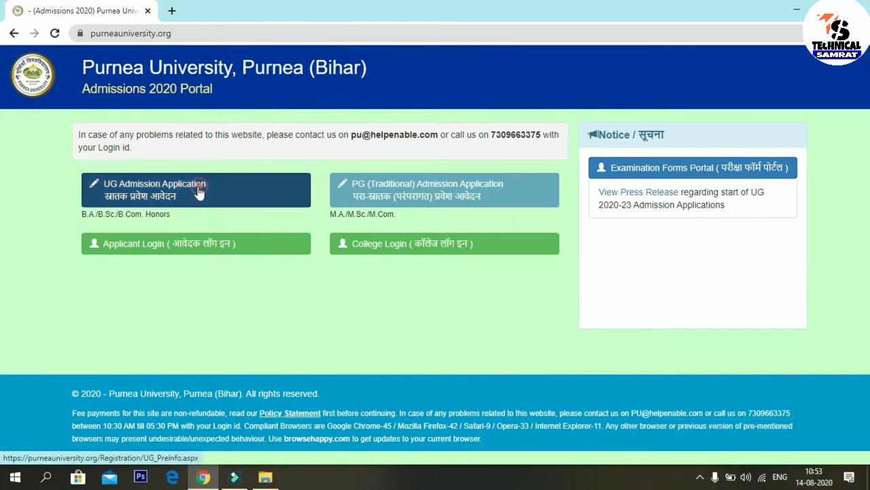
Step: Start the UG Admission Application and scroll through the empty Step 1 12th details form
click(272, 199)
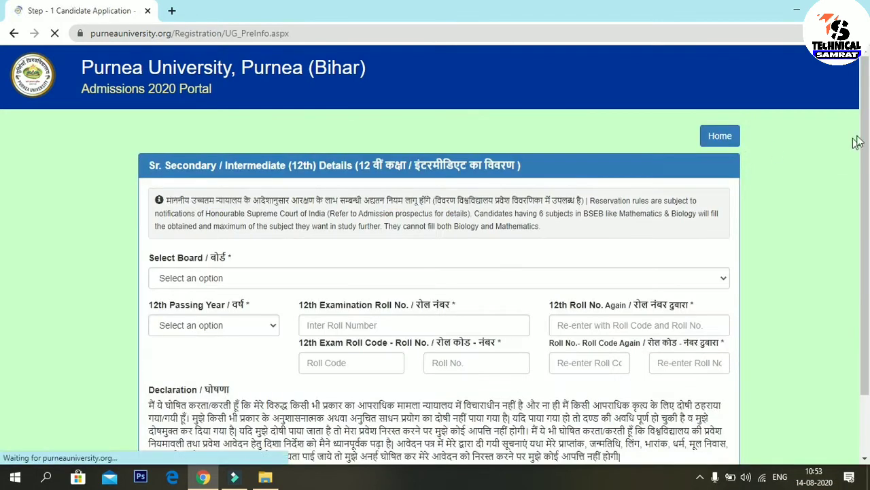
scroll(862, 163, down, 3)
drag(866, 198, 866, 176)
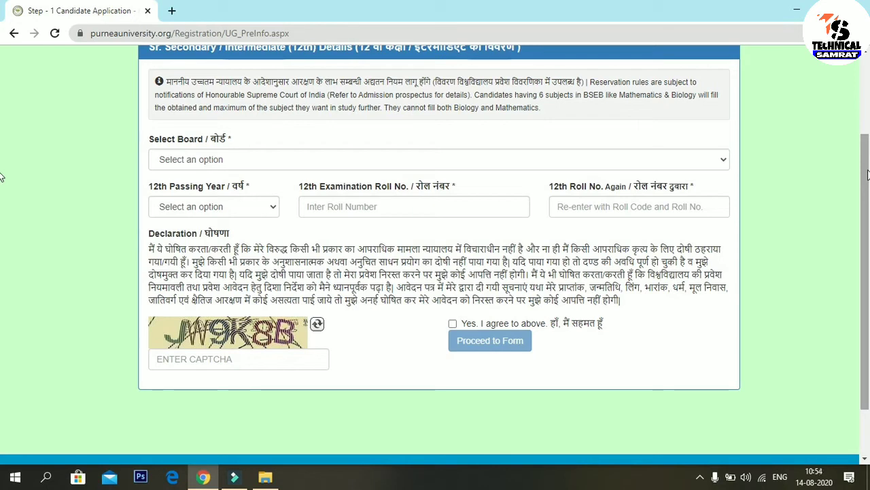
click(867, 165)
drag(866, 165, 867, 82)
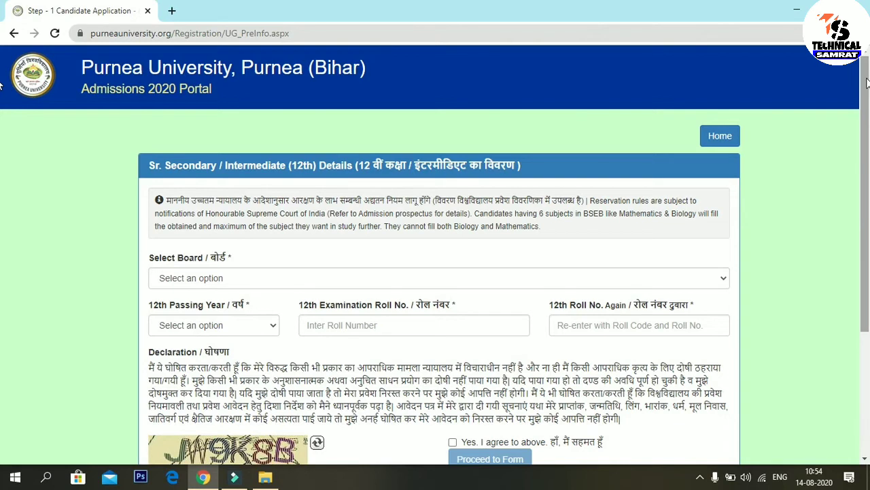
click(266, 477)
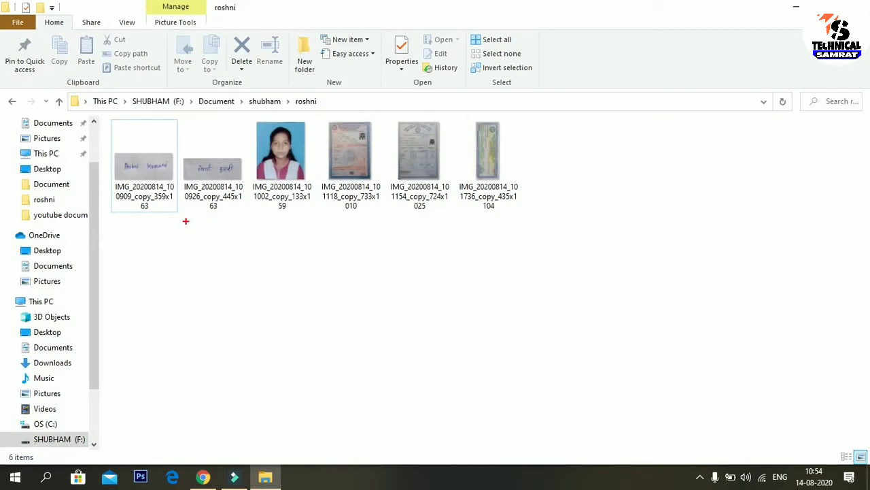
drag(123, 221, 604, 221)
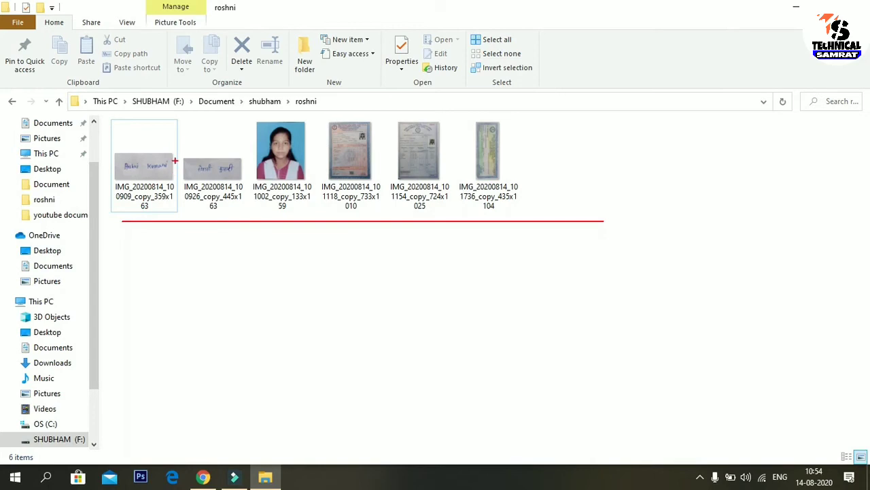
mouse_move(186, 139)
mouse_down()
mouse_move(222, 199)
mouse_move(248, 204)
mouse_up()
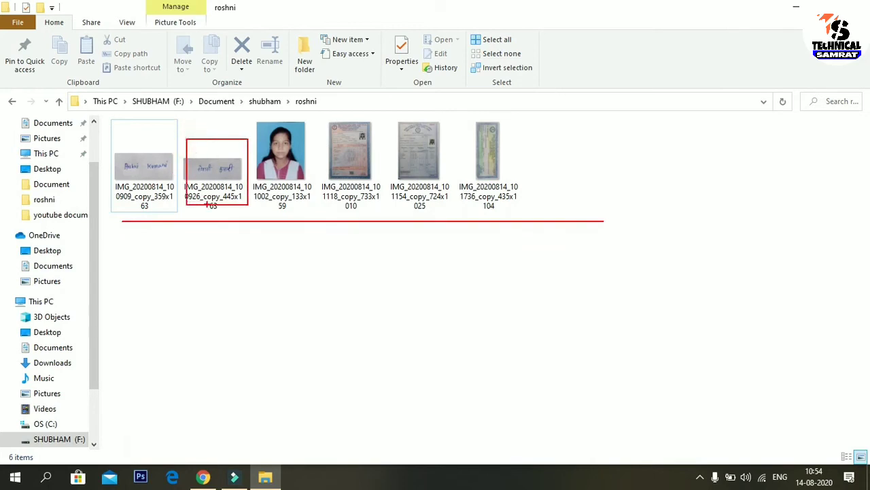
key(e)
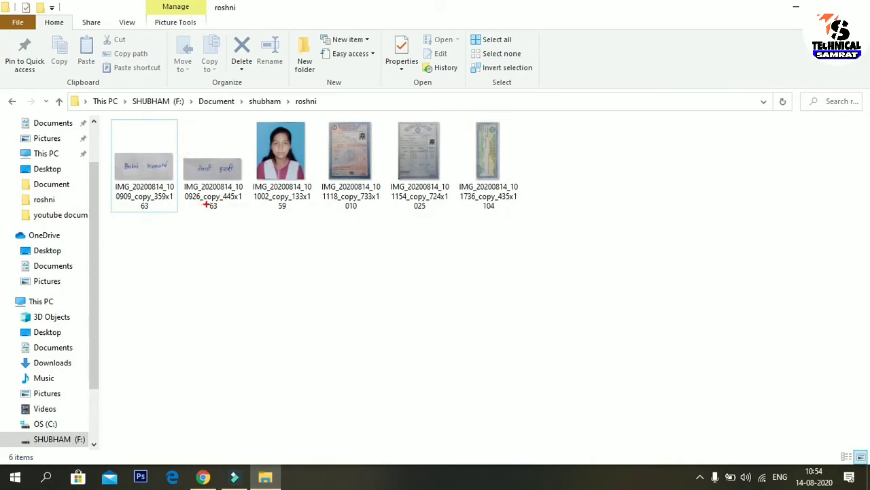
drag(150, 178, 206, 284)
drag(286, 155, 319, 250)
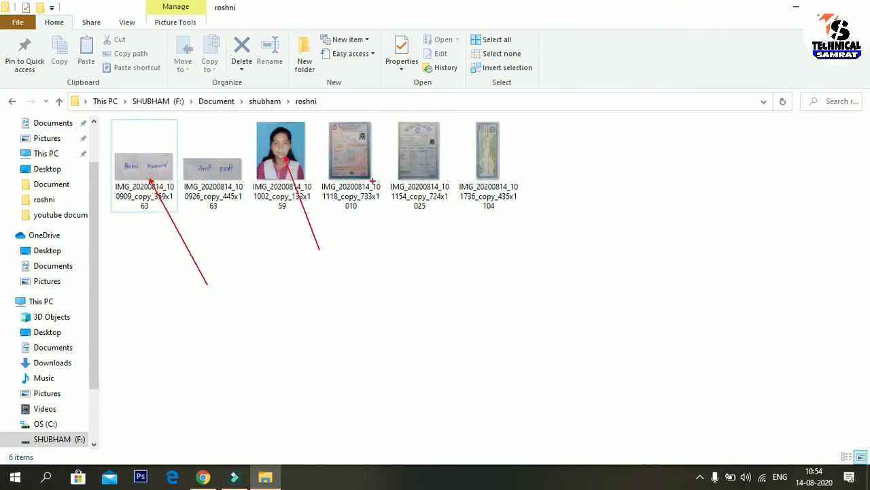
drag(357, 178, 385, 250)
drag(421, 170, 475, 257)
drag(489, 163, 550, 238)
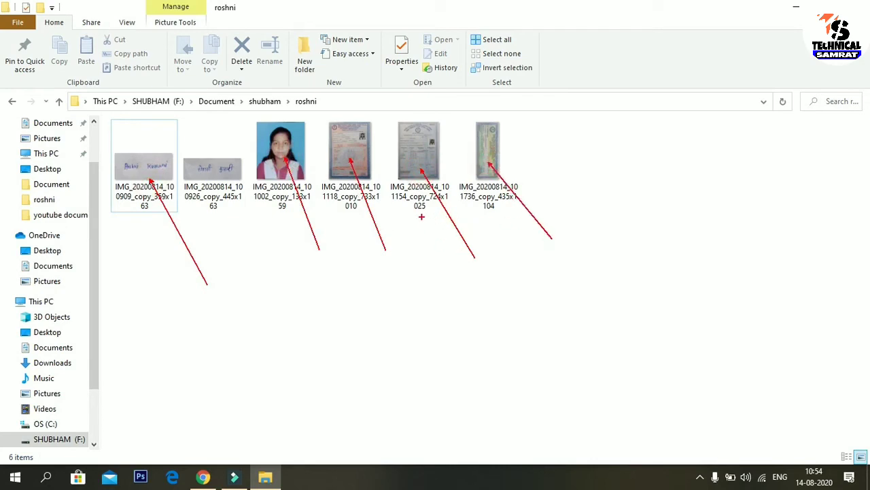
key(Escape)
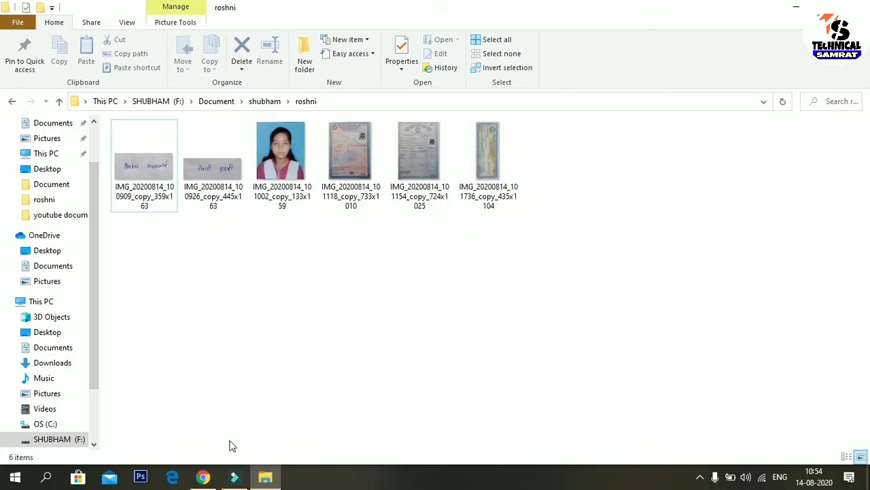
click(204, 478)
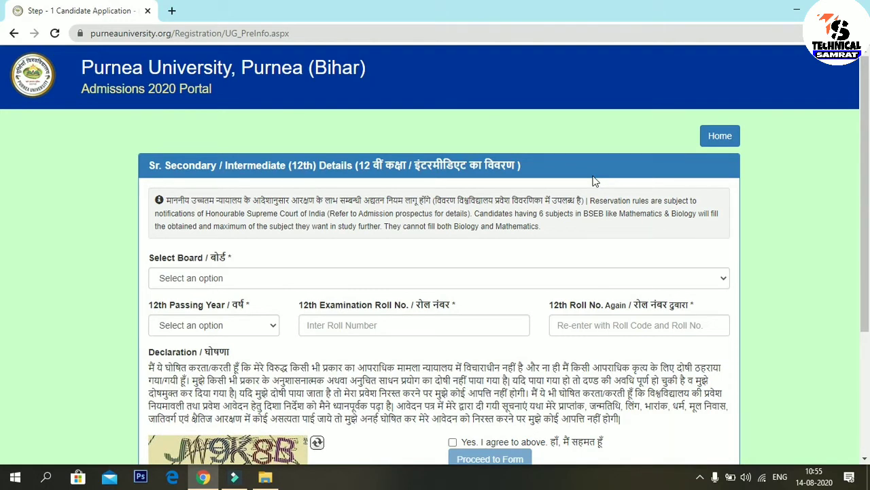
Step: Choose Bihar School Exam. Board as the 12th board and 2020 as the passing year
scroll(3, 200, down, 1)
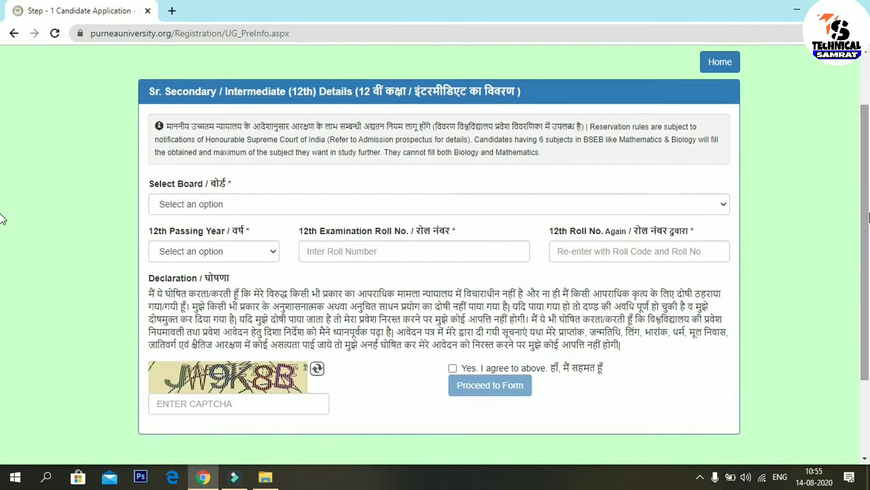
click(216, 202)
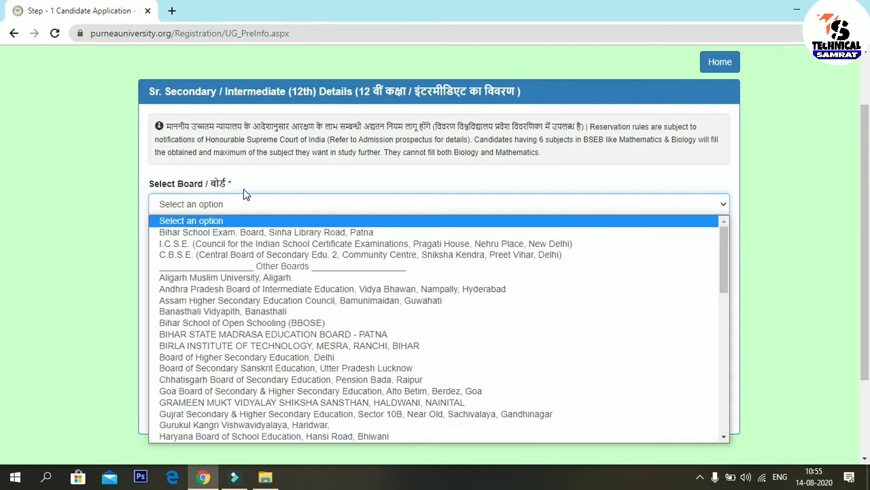
click(153, 227)
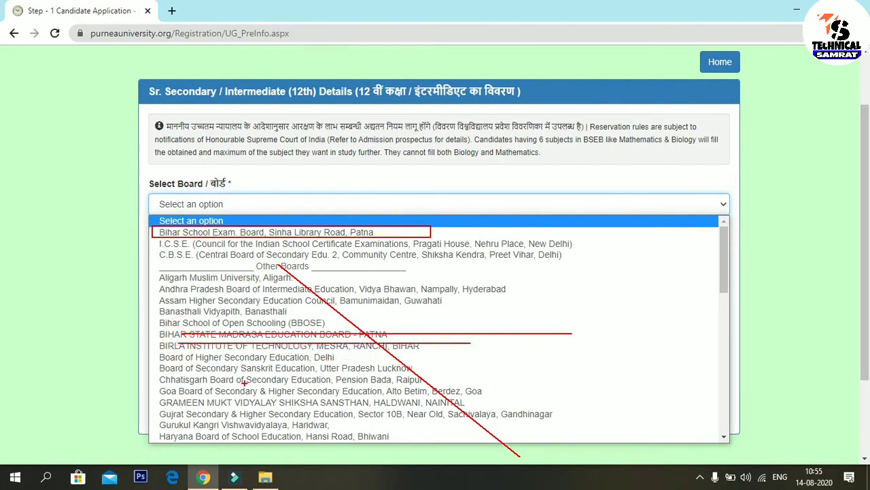
key(Escape)
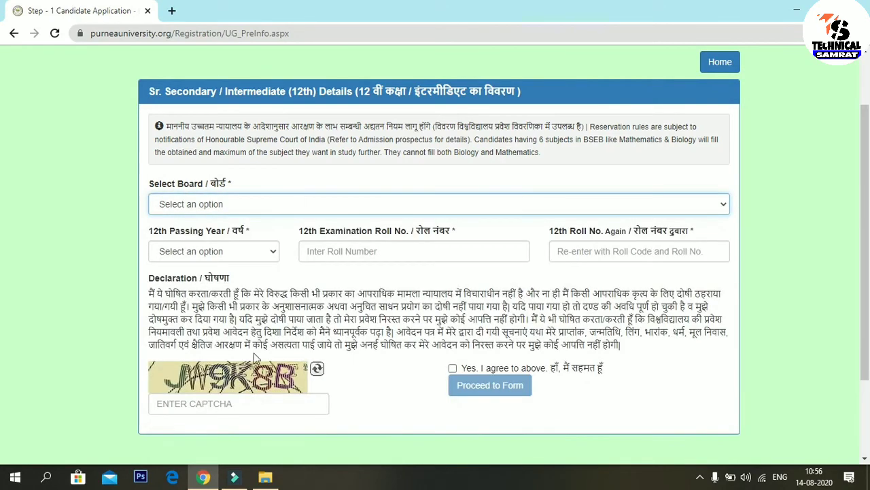
click(297, 206)
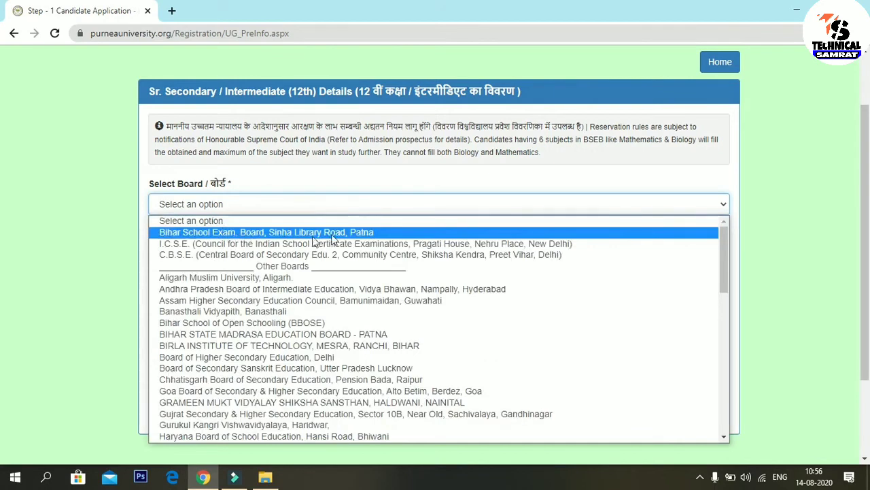
click(379, 233)
click(255, 258)
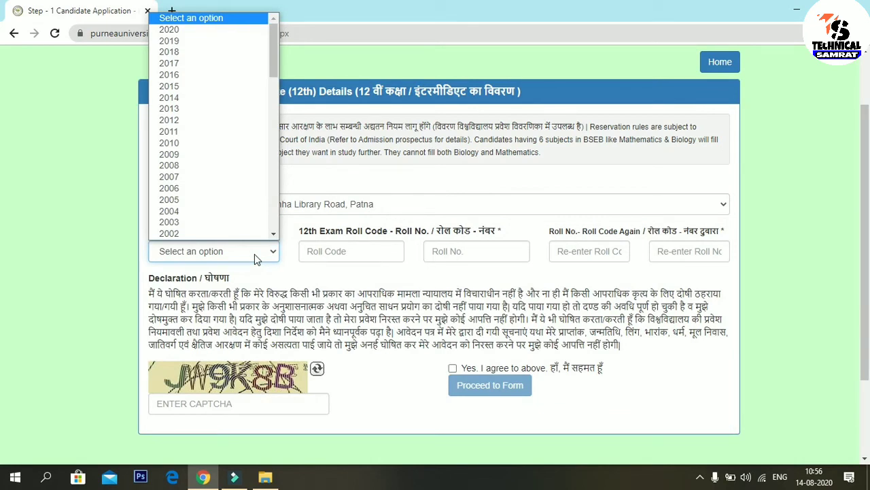
click(227, 31)
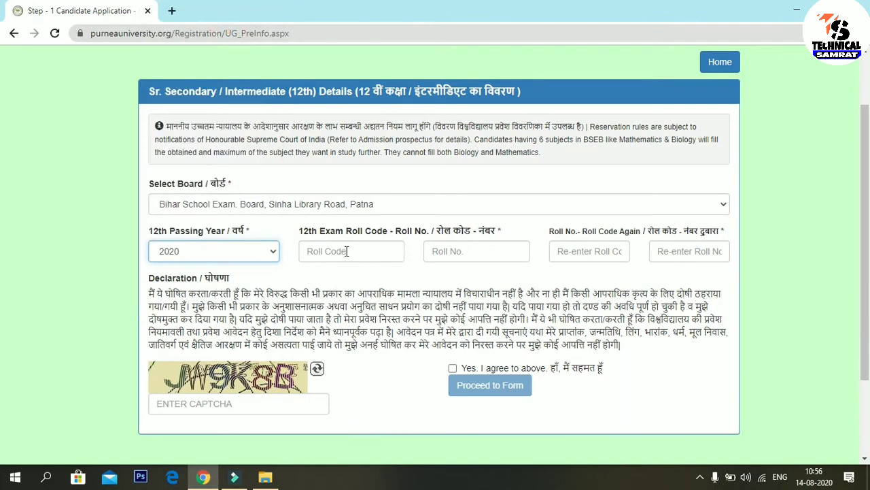
Step: Enter the 12th roll code and roll number, then paste both into their confirmation fields
click(342, 252)
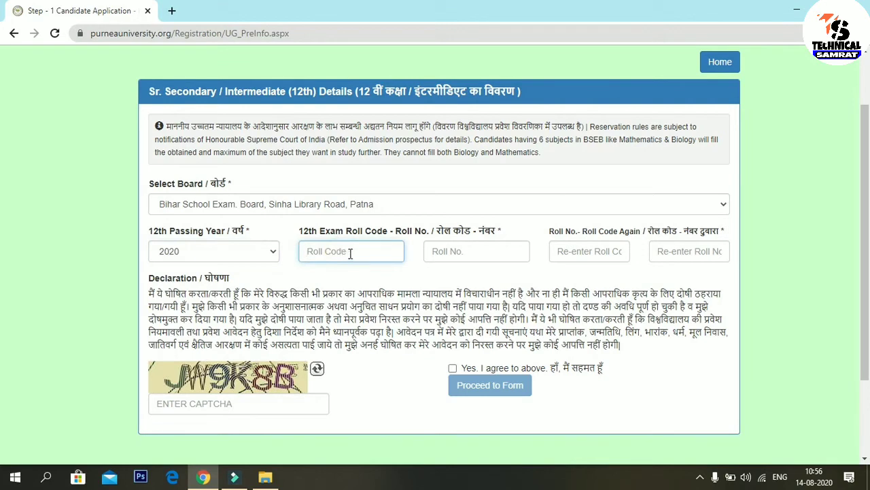
click(450, 253)
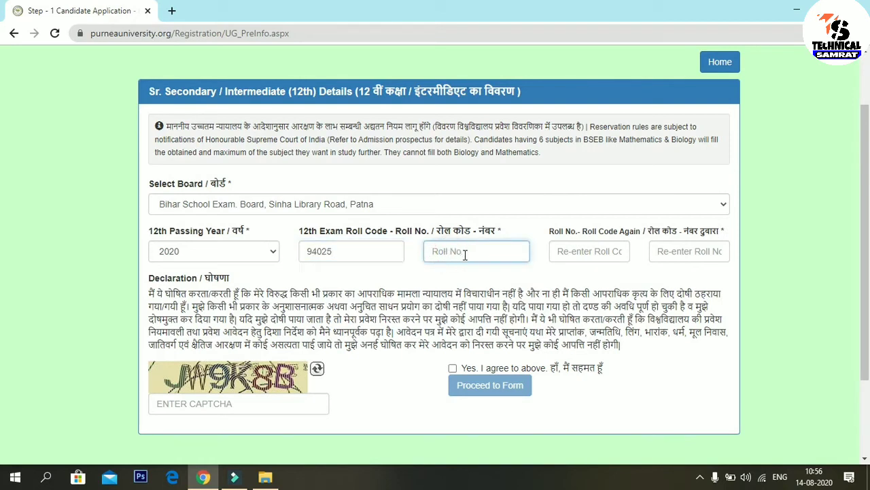
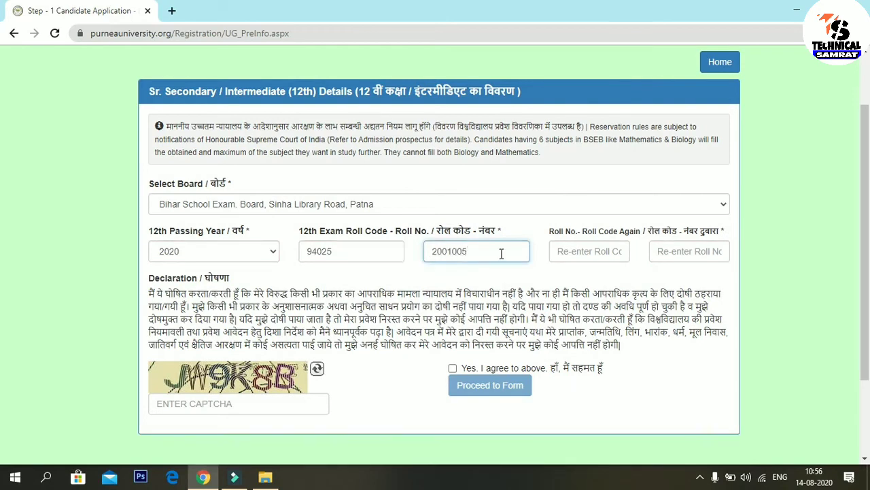
click(598, 250)
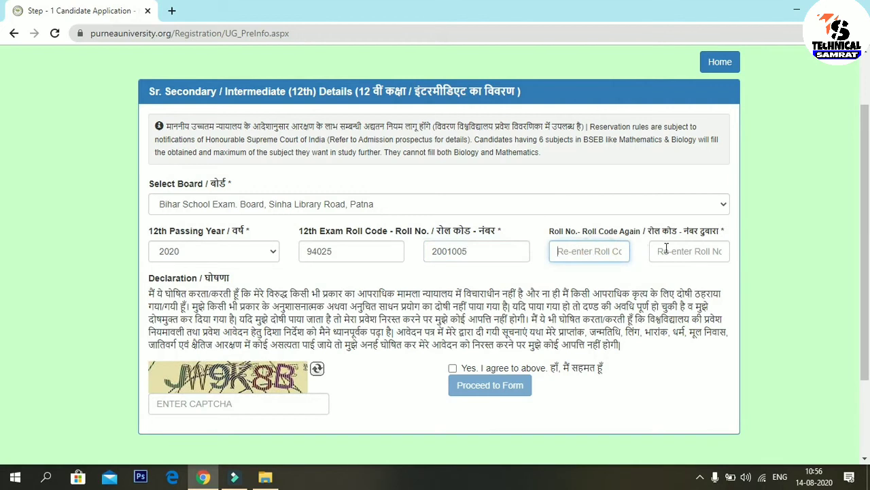
click(666, 249)
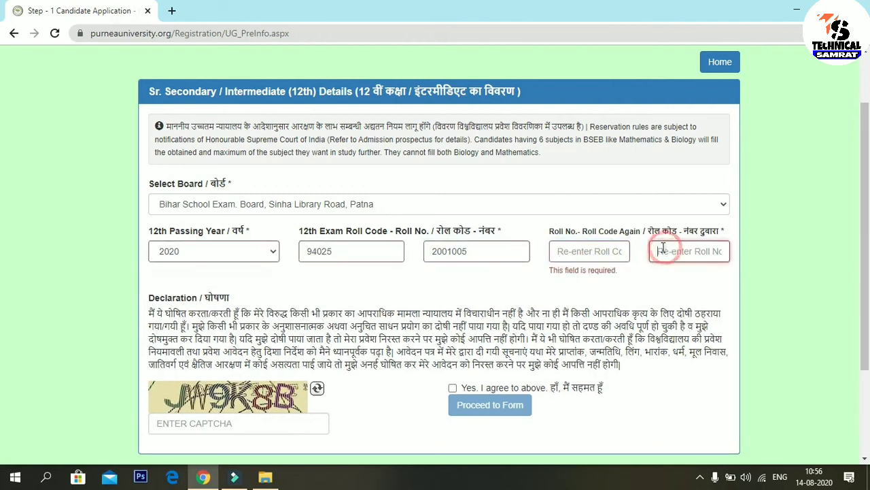
double_click(345, 250)
key(ctrl+c)
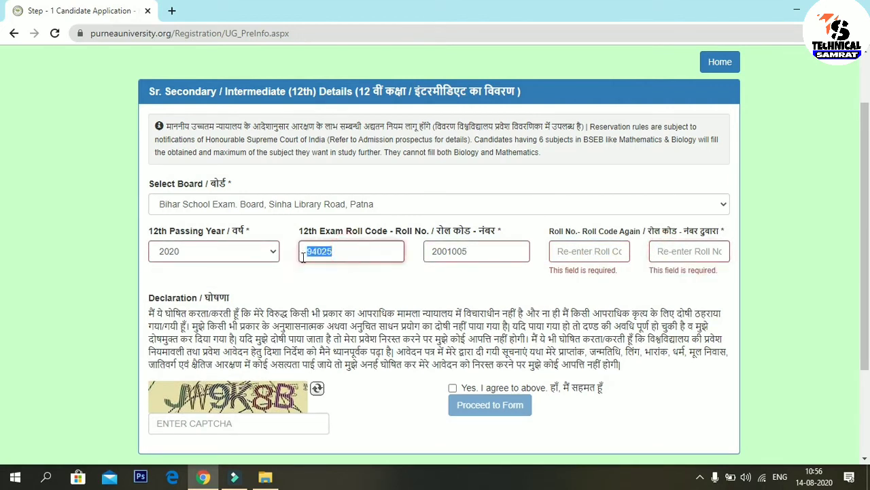
click(566, 251)
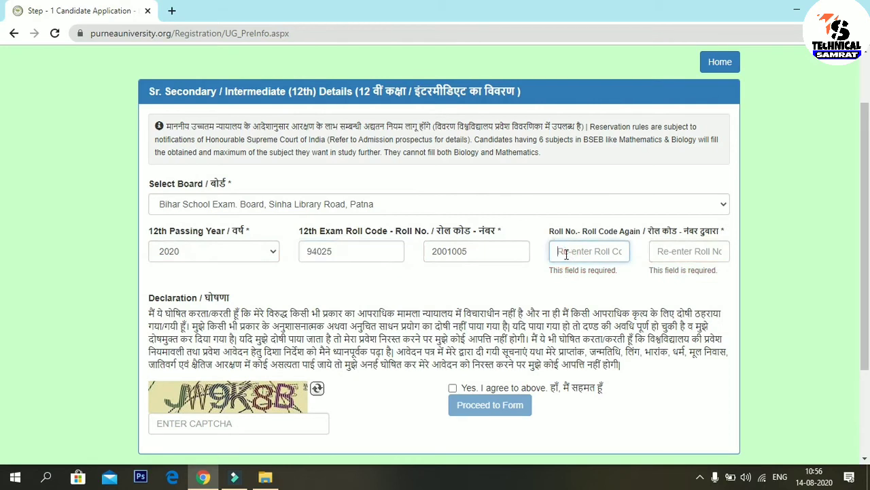
key(ctrl+v)
double_click(470, 251)
key(ctrl+c)
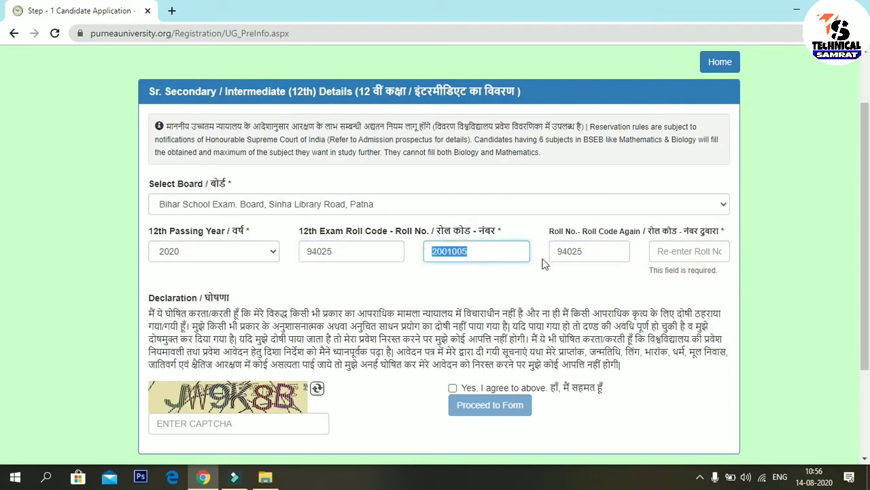
click(666, 250)
key(ctrl+v)
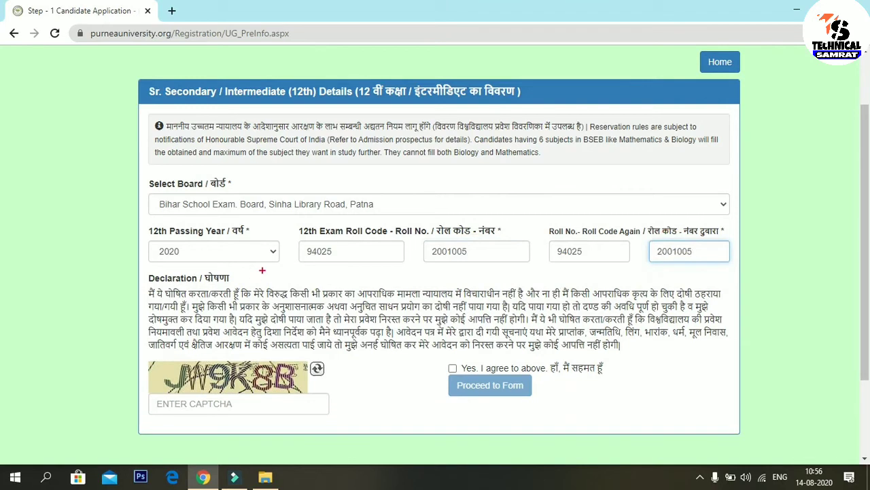
Step: Box the passing year, roll code, roll number and captcha fields on screen for emphasis
click(145, 227)
mouse_move(145, 227)
mouse_down()
mouse_move(258, 272)
mouse_move(293, 272)
mouse_up()
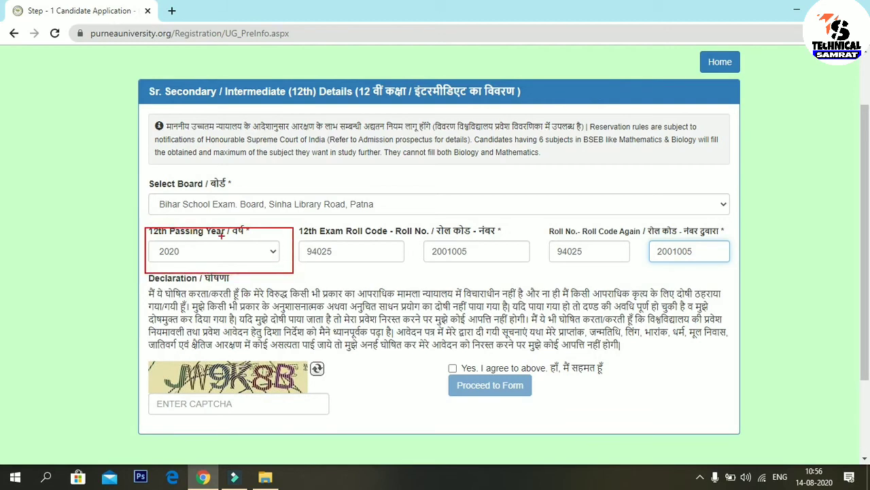
mouse_move(300, 219)
mouse_down()
mouse_move(369, 272)
mouse_move(409, 287)
mouse_up()
mouse_move(418, 220)
mouse_down()
mouse_move(485, 288)
mouse_move(532, 276)
mouse_up()
mouse_move(552, 225)
mouse_down()
mouse_move(593, 279)
mouse_move(623, 274)
mouse_up()
mouse_move(650, 217)
mouse_down()
mouse_move(663, 266)
mouse_move(721, 274)
mouse_up()
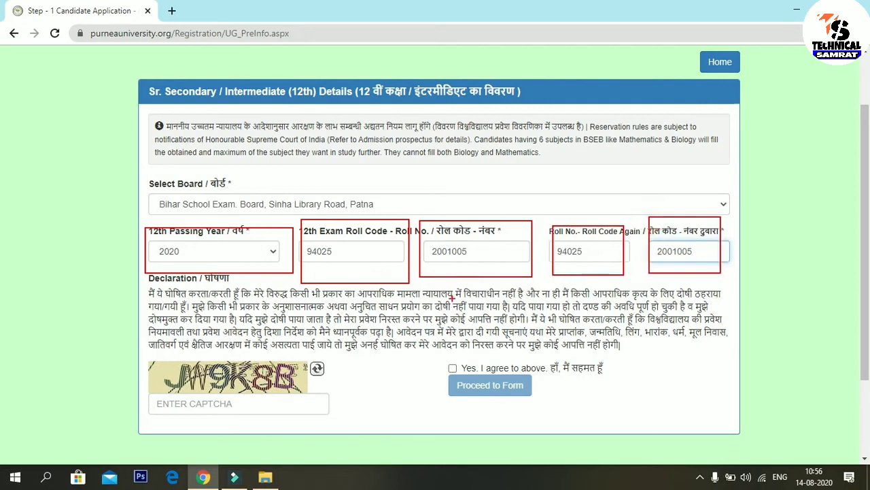
drag(153, 368, 325, 387)
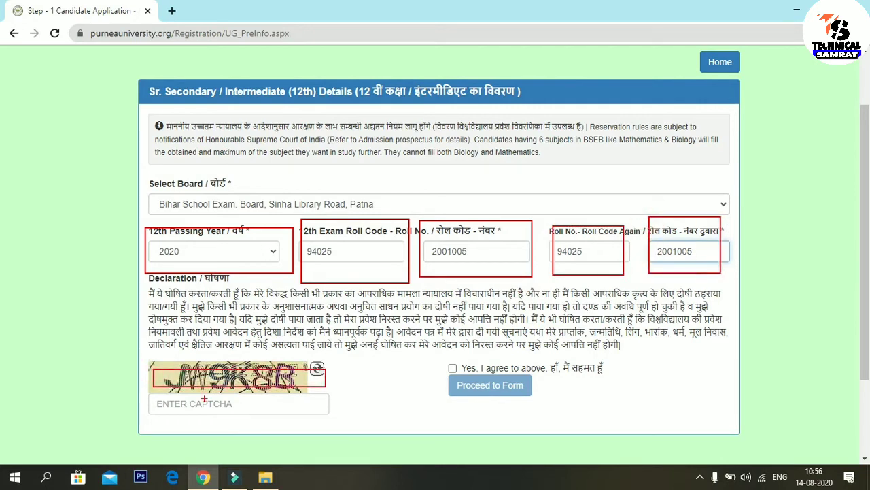
mouse_move(148, 395)
mouse_down()
mouse_move(217, 421)
mouse_move(296, 419)
mouse_up()
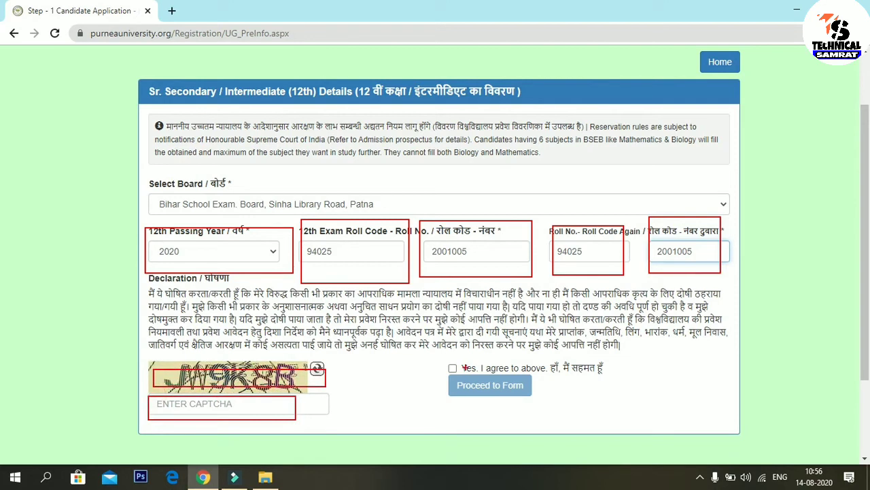
drag(434, 352, 567, 404)
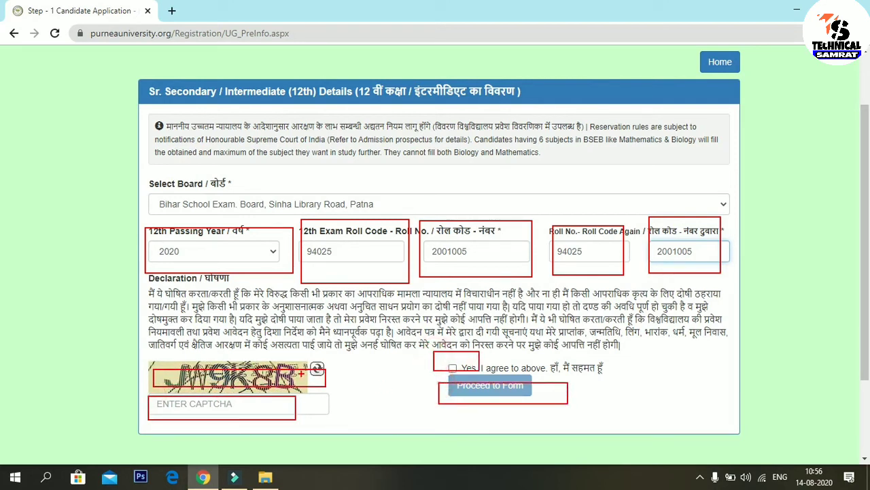
key(Escape)
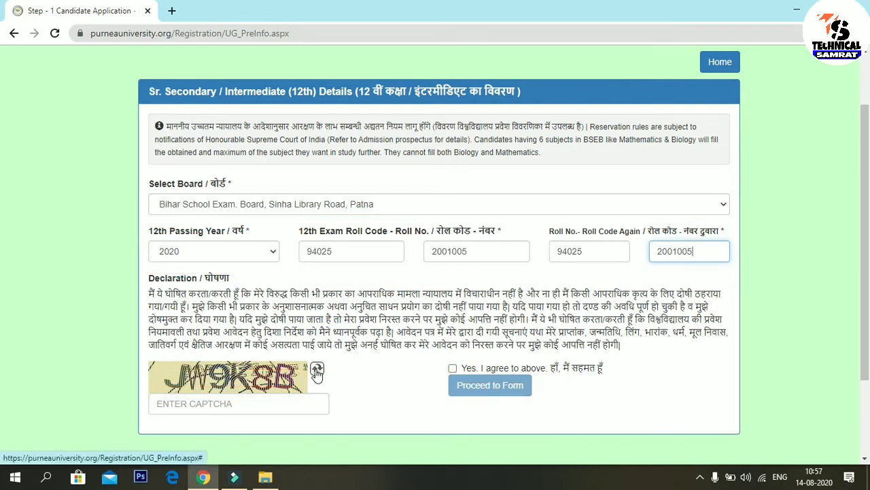
Step: Refresh the captcha image several times until a legible one appears
drag(309, 355, 336, 387)
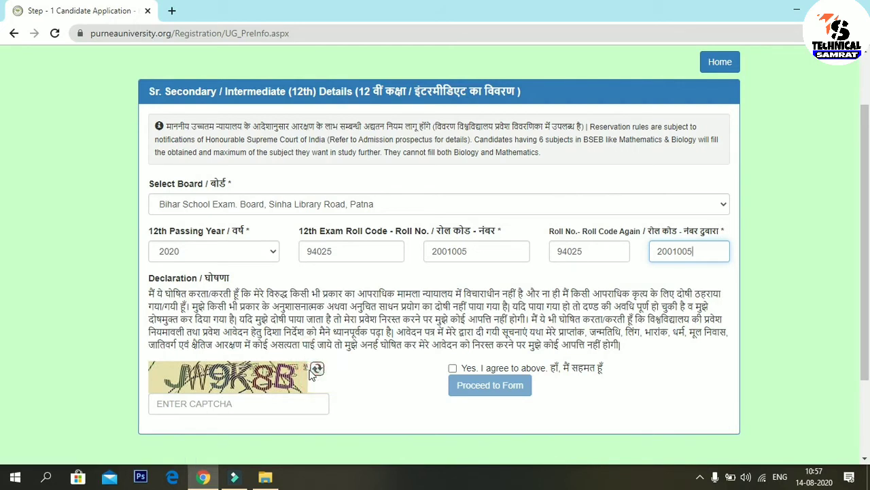
click(316, 368)
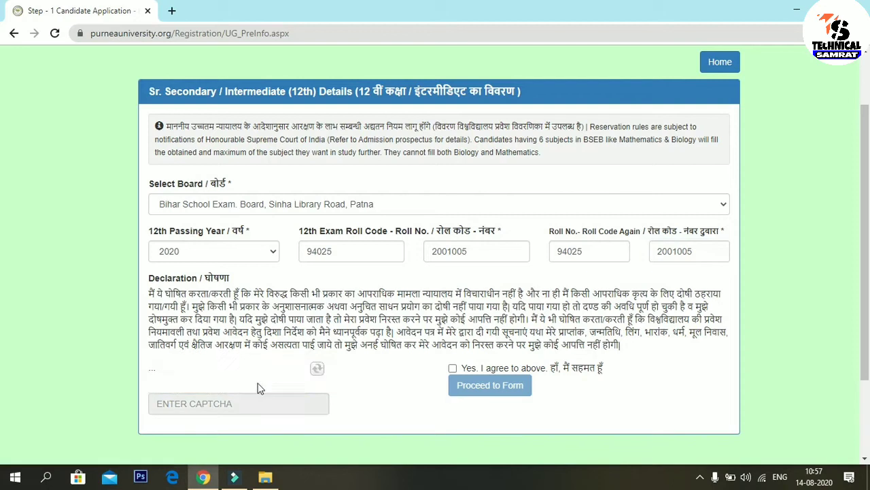
click(317, 369)
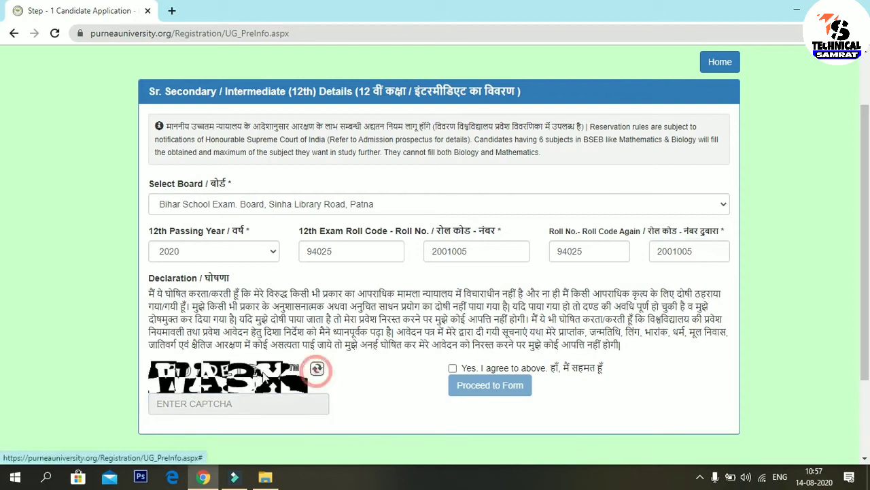
click(318, 370)
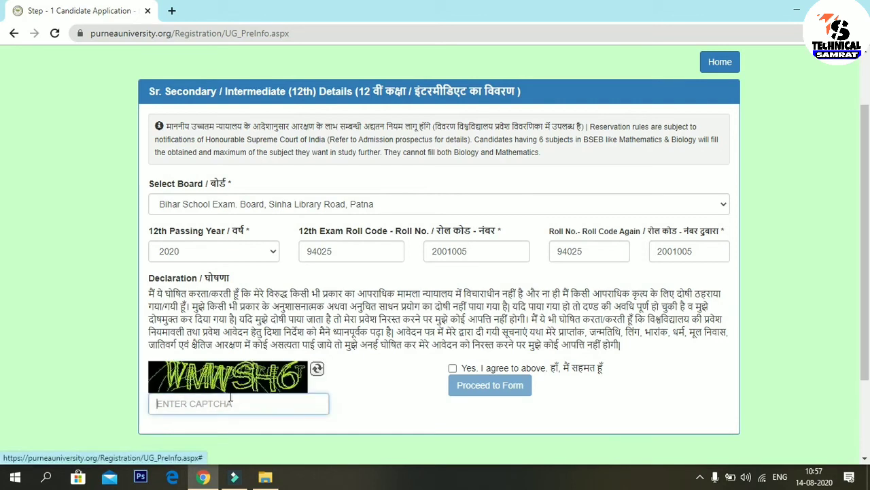
click(317, 370)
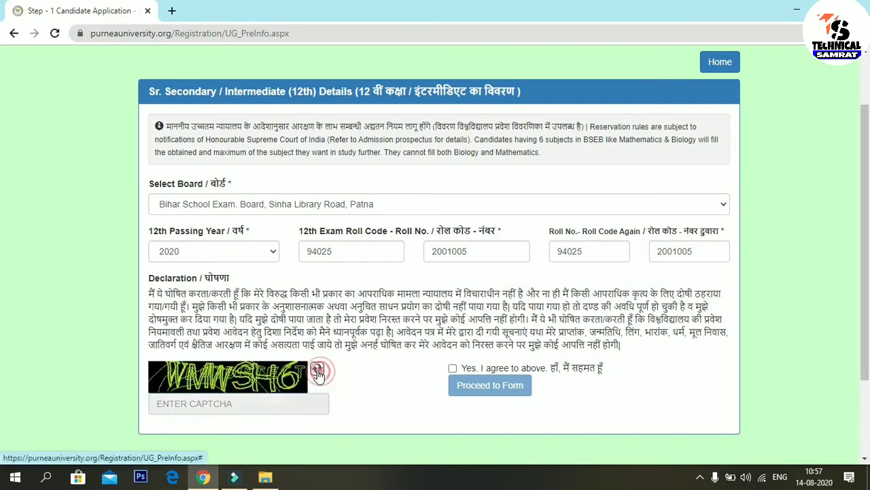
Step: Enter the captcha, accept 'Yes, I agree to above' and submit with Proceed to Form
click(250, 401)
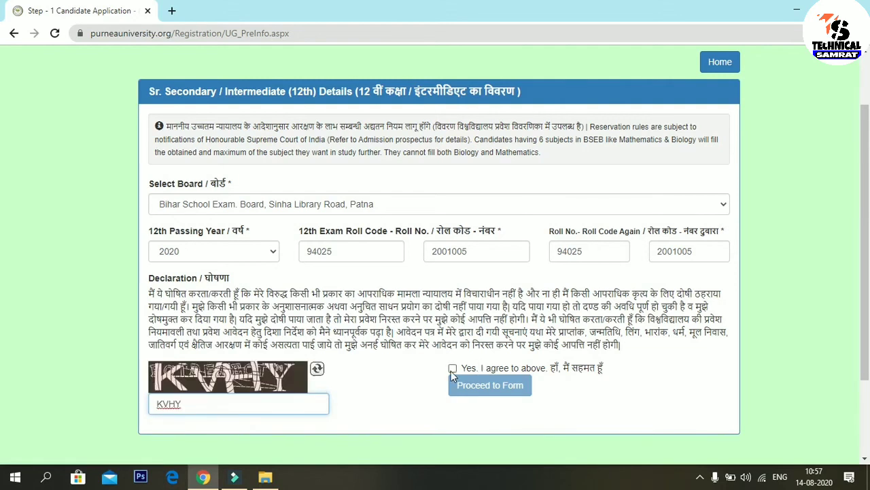
click(452, 369)
click(471, 389)
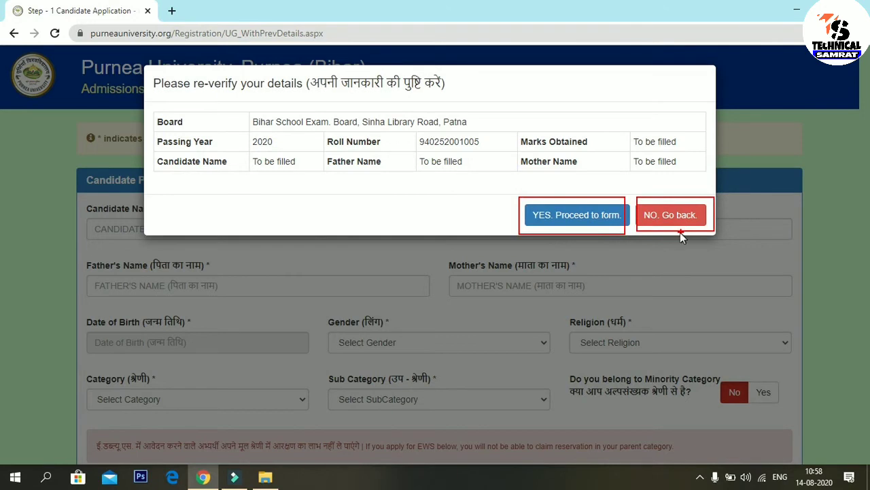
Step: Confirm the 12th details with 'YES. Proceed to form.' and scroll down the application form
click(577, 215)
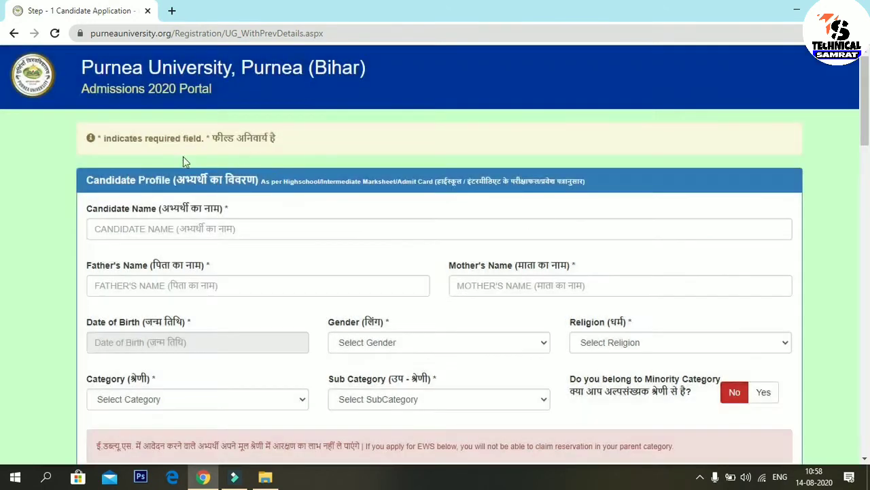
mouse_move(865, 136)
mouse_down()
mouse_move(867, 441)
mouse_move(867, 75)
mouse_move(867, 366)
mouse_move(867, 286)
mouse_up()
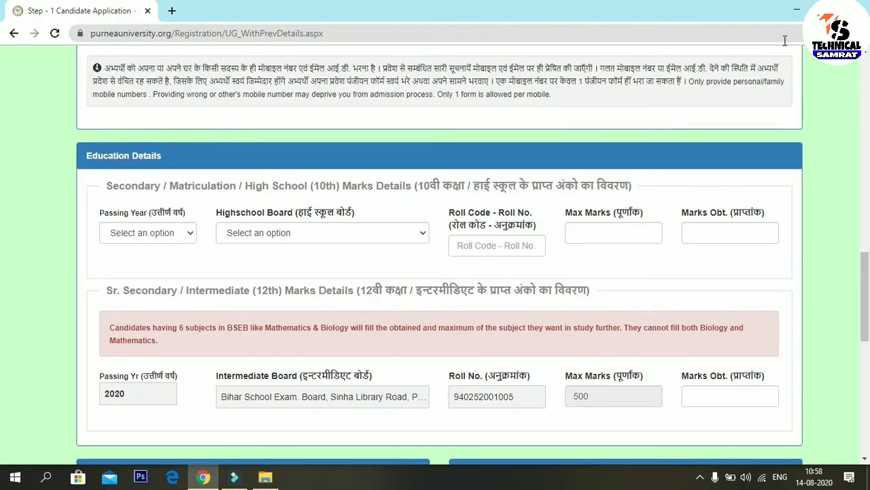
click(828, 10)
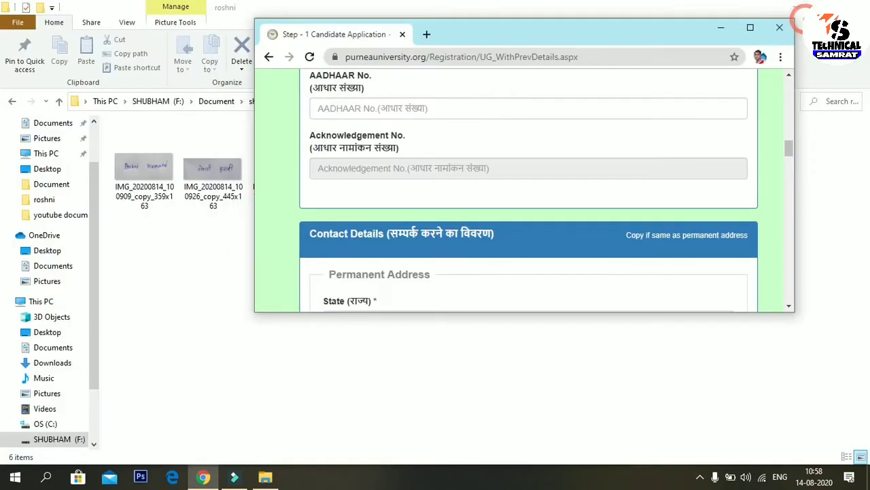
click(748, 27)
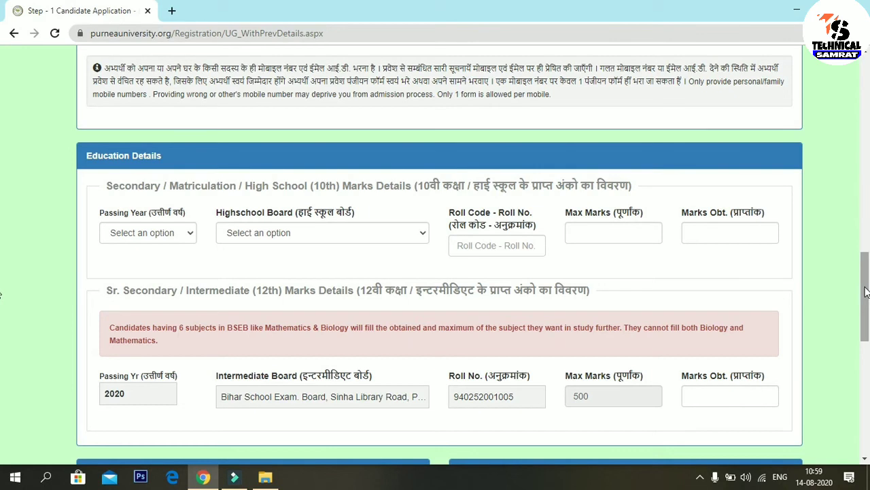
drag(867, 291, 869, 102)
scroll(2, 106, up, 3)
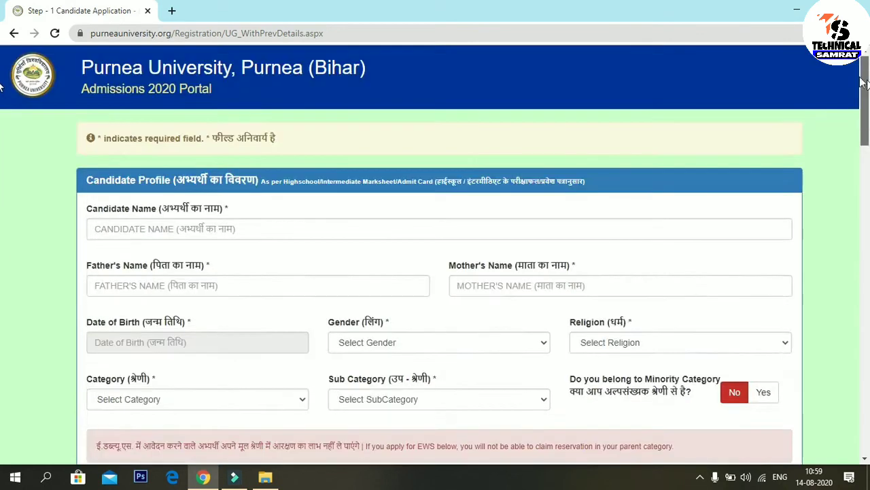
click(266, 229)
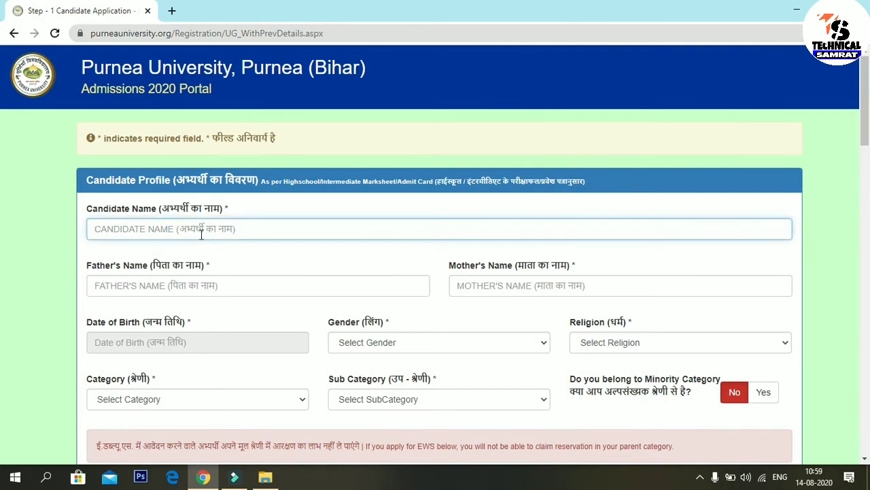
scroll(2, 119, down, 2)
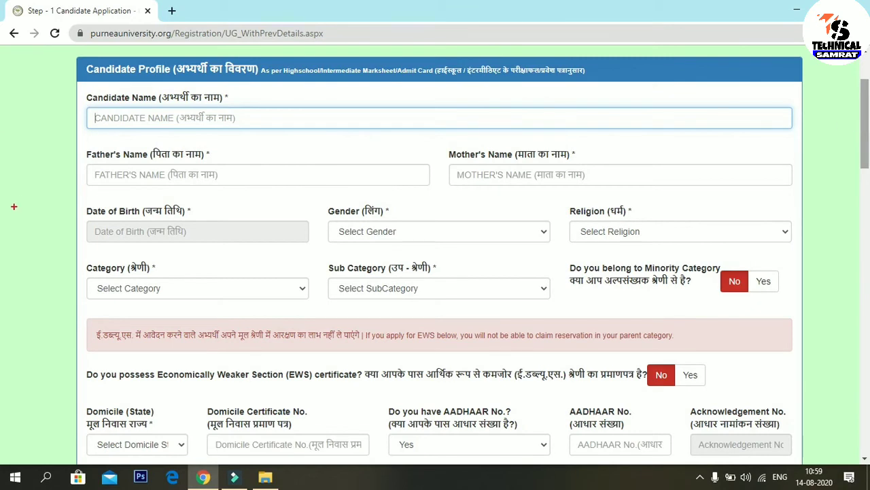
mouse_move(91, 145)
mouse_down()
mouse_move(118, 197)
mouse_move(311, 202)
mouse_up()
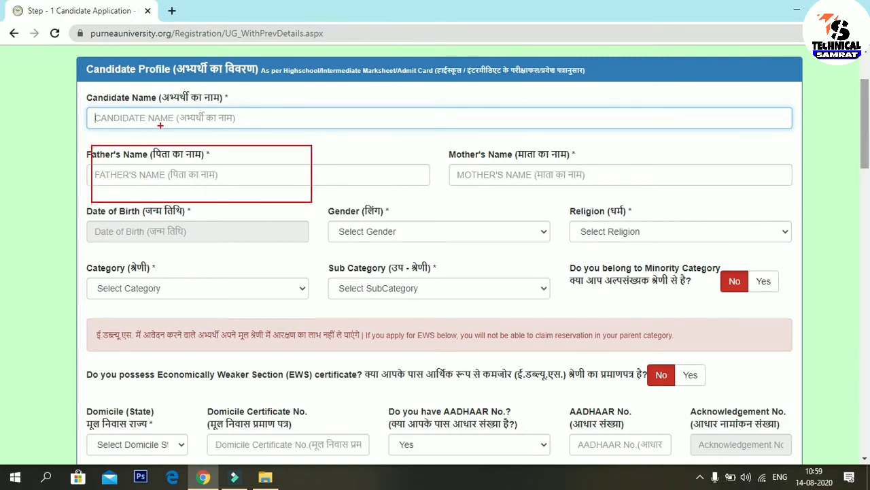
mouse_move(123, 89)
mouse_down()
mouse_move(287, 138)
mouse_move(373, 138)
mouse_up()
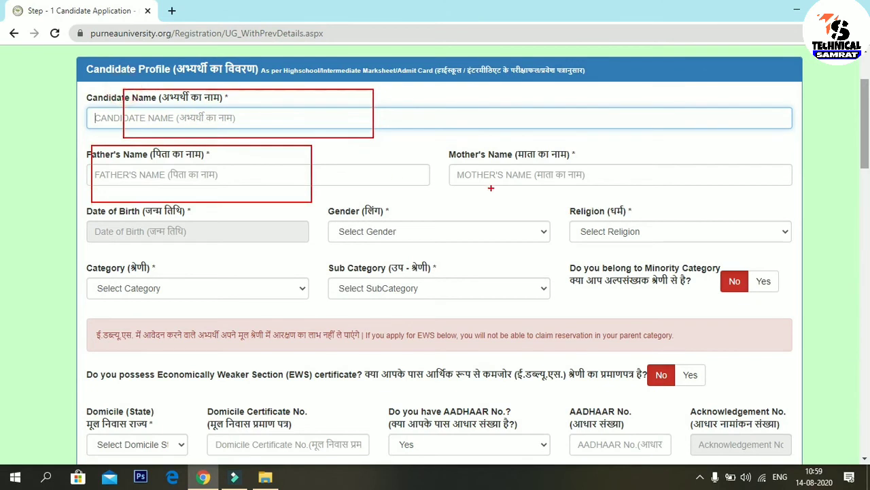
mouse_move(455, 144)
mouse_down()
mouse_move(518, 195)
mouse_move(636, 198)
mouse_up()
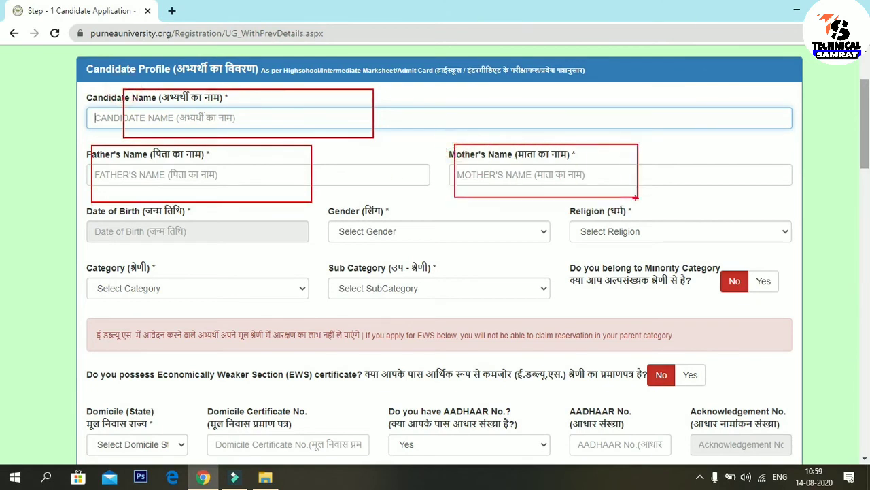
mouse_move(87, 211)
mouse_down()
mouse_move(147, 254)
mouse_move(284, 257)
mouse_up()
mouse_move(338, 201)
mouse_down()
mouse_move(340, 252)
mouse_move(544, 260)
mouse_up()
mouse_move(571, 210)
mouse_down()
mouse_move(683, 253)
mouse_move(784, 251)
mouse_up()
mouse_move(93, 252)
mouse_down()
mouse_move(102, 272)
mouse_move(245, 320)
mouse_up()
mouse_move(338, 268)
mouse_down()
mouse_move(366, 302)
mouse_move(512, 304)
mouse_up()
mouse_move(573, 265)
mouse_down()
mouse_move(641, 287)
mouse_move(798, 303)
mouse_up()
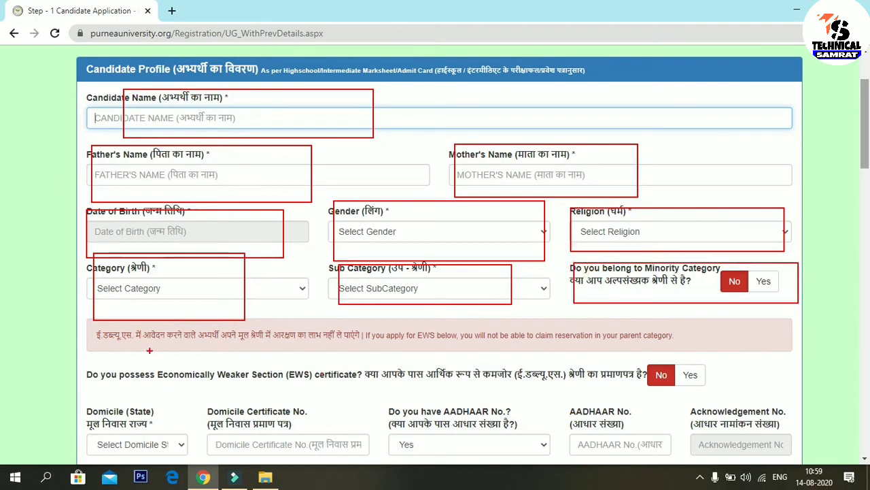
key(Escape)
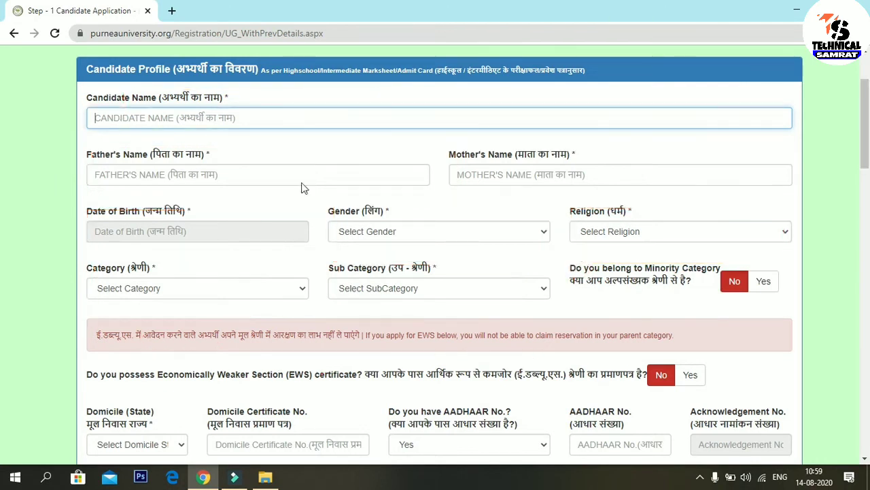
click(142, 116)
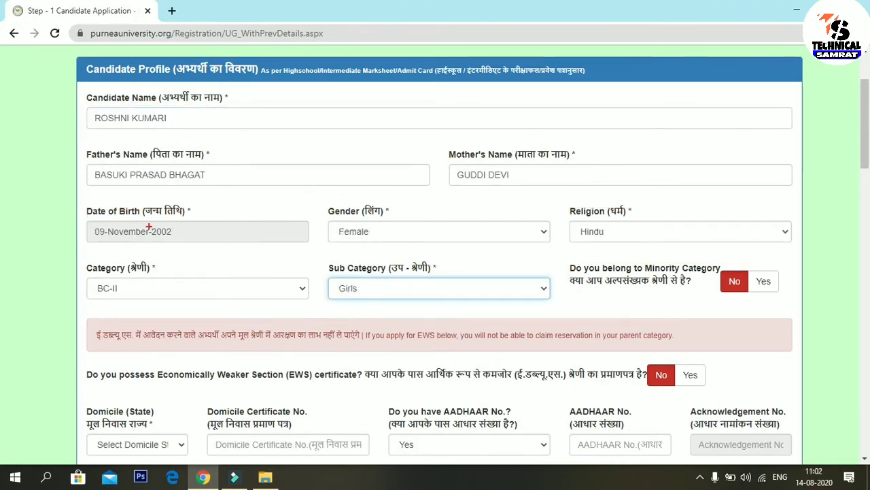
drag(85, 163, 250, 194)
mouse_move(447, 151)
mouse_down()
mouse_move(454, 170)
mouse_move(601, 194)
mouse_up()
mouse_move(95, 204)
mouse_down()
mouse_move(437, 315)
mouse_move(771, 314)
mouse_up()
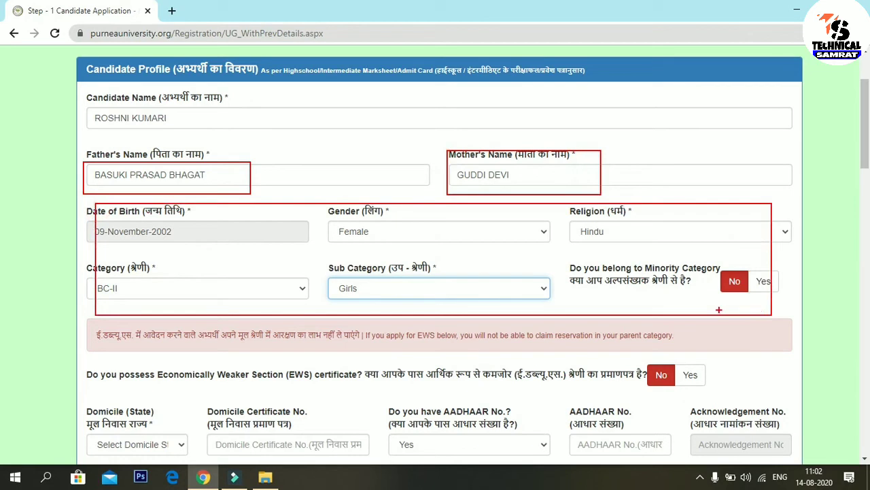
key(e)
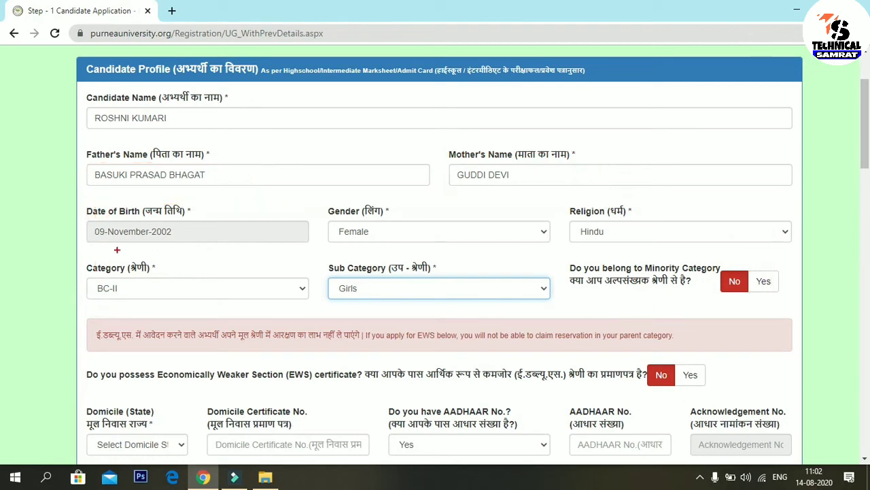
drag(98, 249, 505, 245)
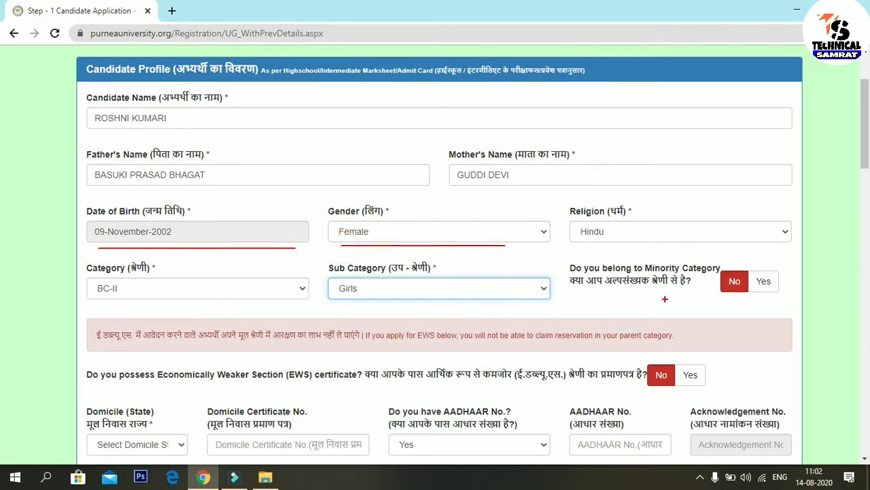
drag(576, 293, 789, 294)
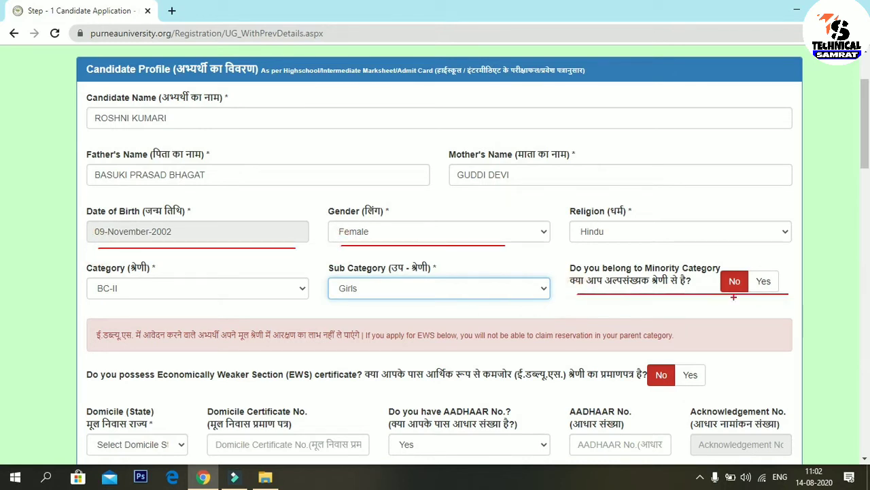
key(Escape)
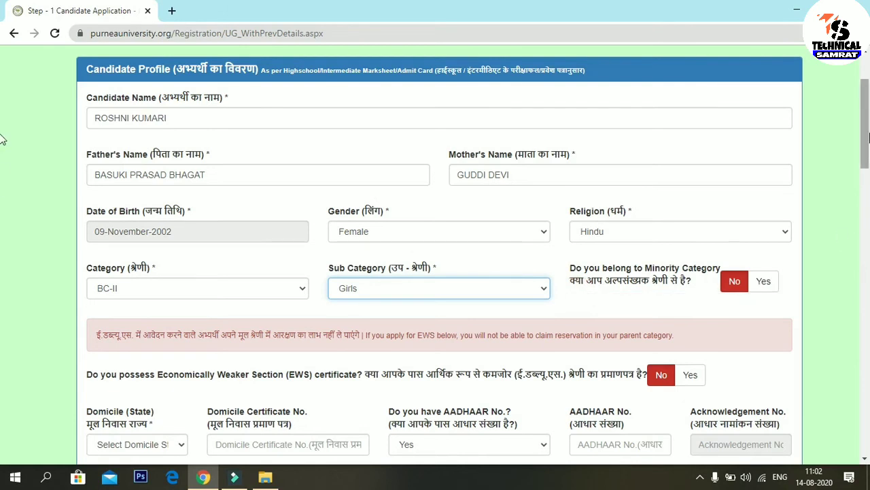
scroll(3, 136, down, 2)
Step: Select Bihar as the domicile state
scroll(4, 161, down, 1)
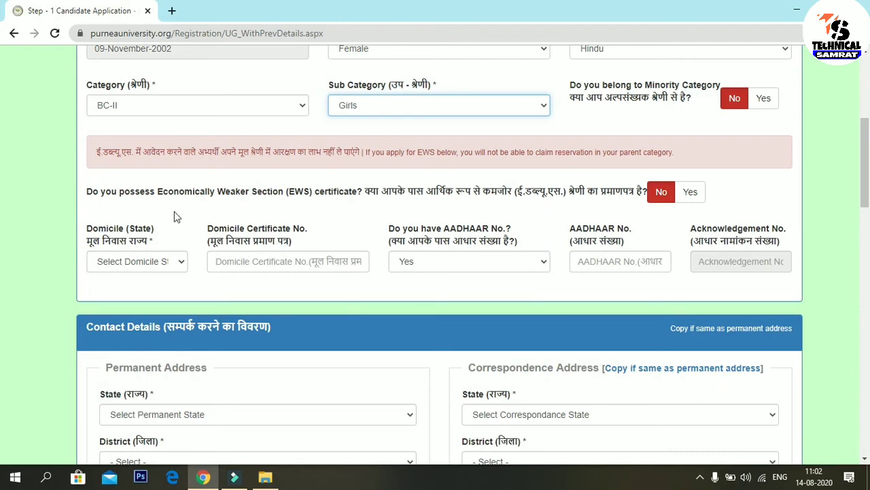
mouse_move(97, 140)
mouse_down()
mouse_move(109, 170)
mouse_move(687, 169)
mouse_up()
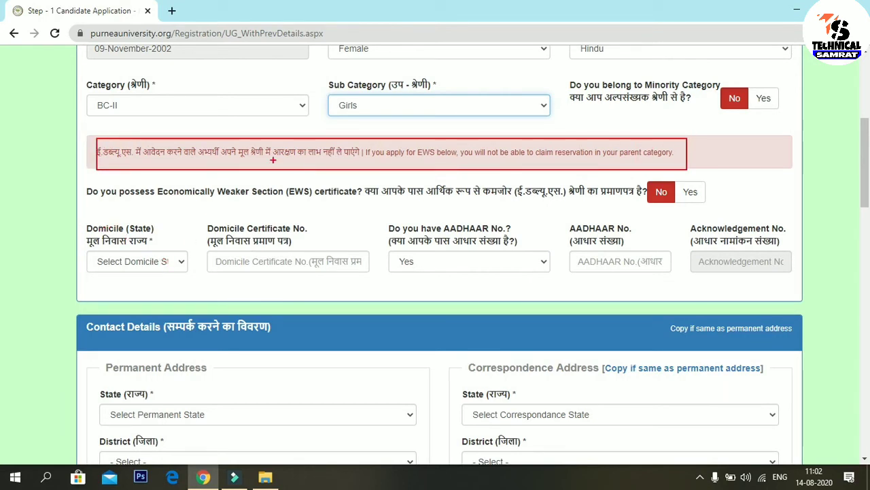
mouse_move(202, 221)
mouse_down()
mouse_move(287, 287)
mouse_move(366, 283)
mouse_up()
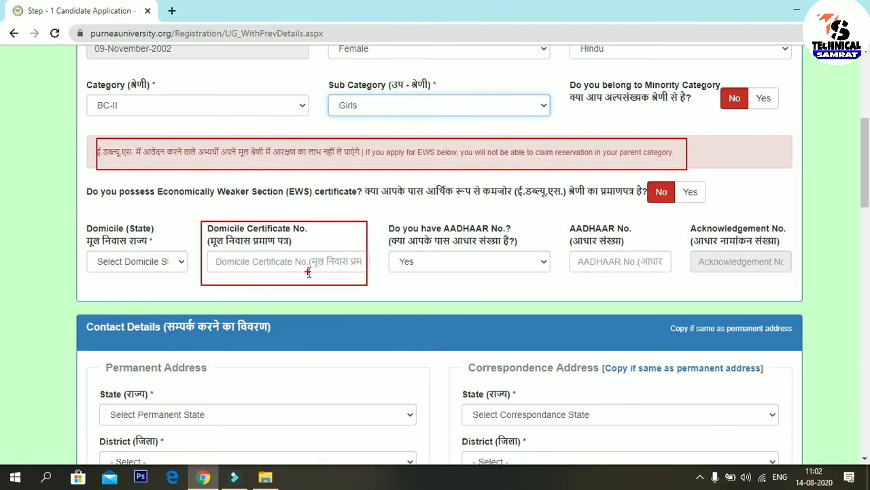
click(170, 268)
scroll(204, 170, down, 1)
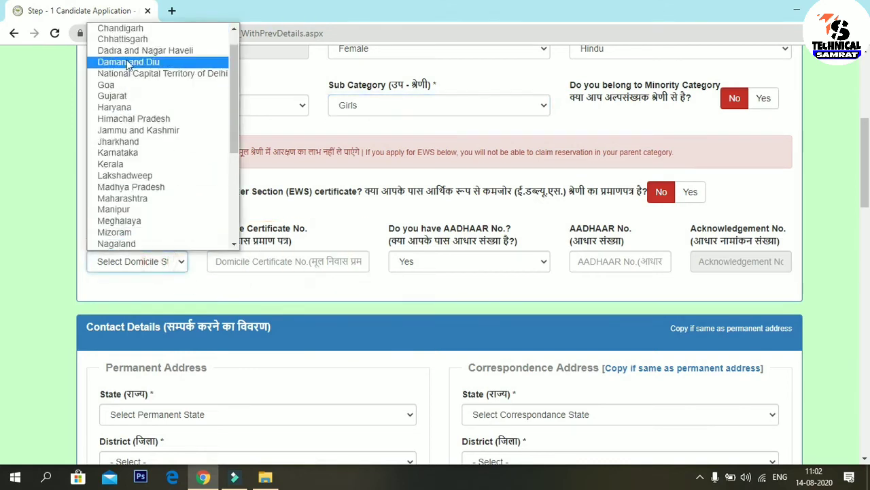
scroll(204, 107, up, 1)
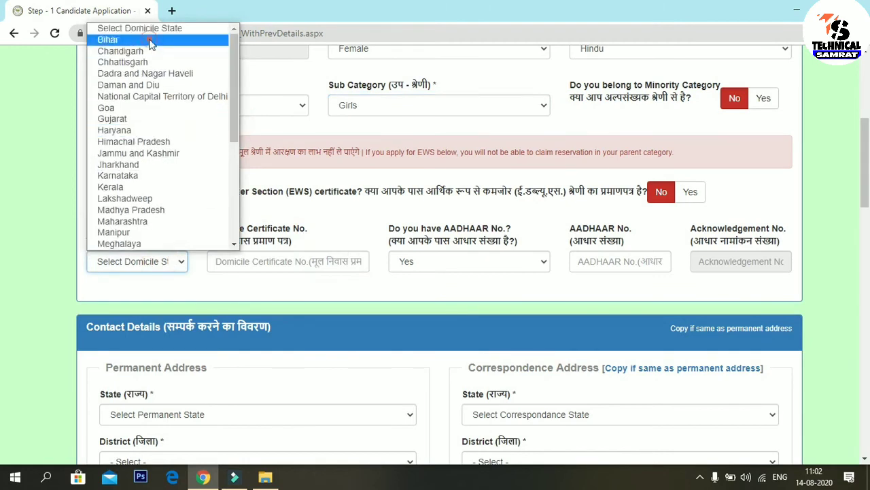
click(151, 40)
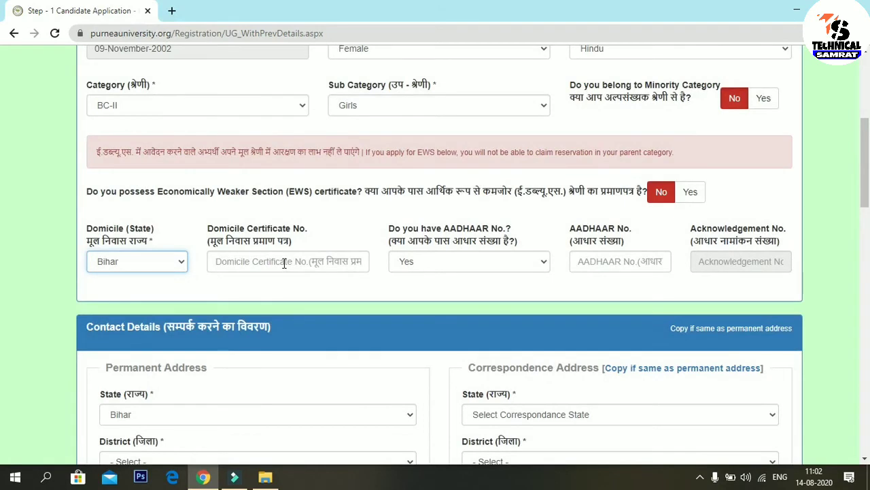
Step: Box the resulting permanent address fields for emphasis and set AADHAAR possession to Yes
mouse_move(203, 225)
mouse_down()
mouse_move(209, 247)
mouse_move(301, 287)
mouse_move(351, 287)
mouse_up()
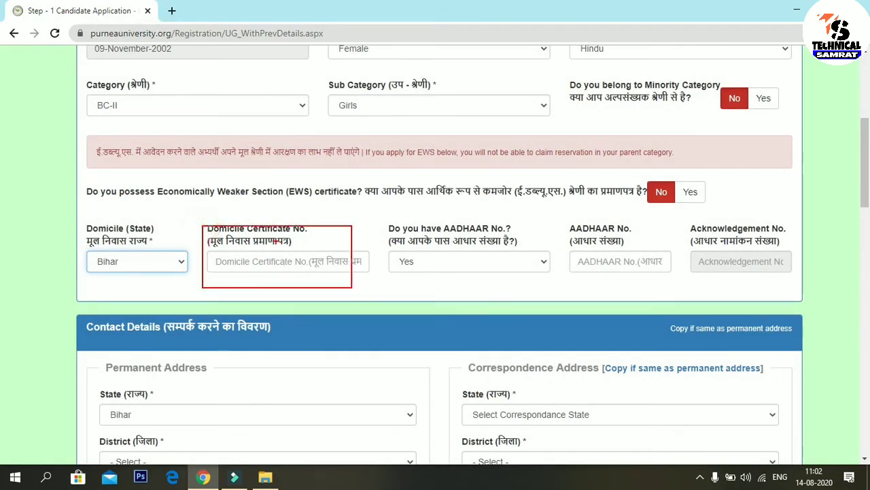
mouse_move(391, 221)
mouse_down()
mouse_move(412, 280)
mouse_move(553, 291)
mouse_up()
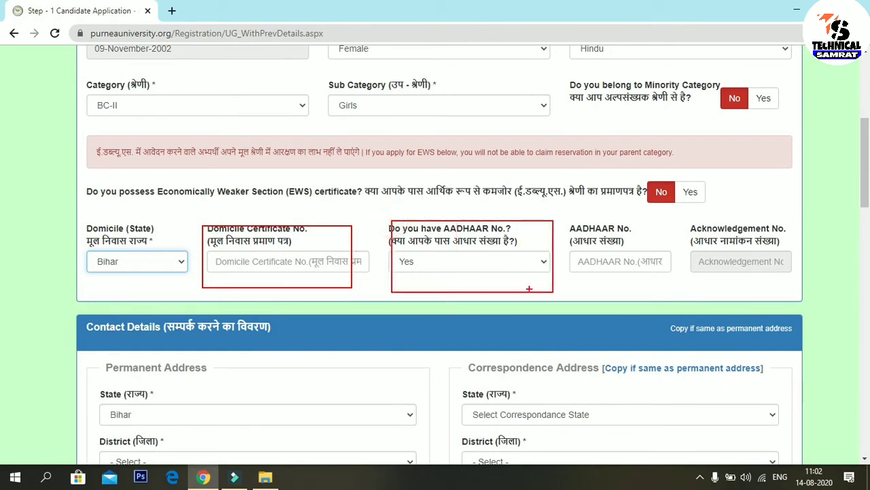
mouse_move(582, 217)
mouse_down()
mouse_move(625, 301)
mouse_move(663, 286)
mouse_up()
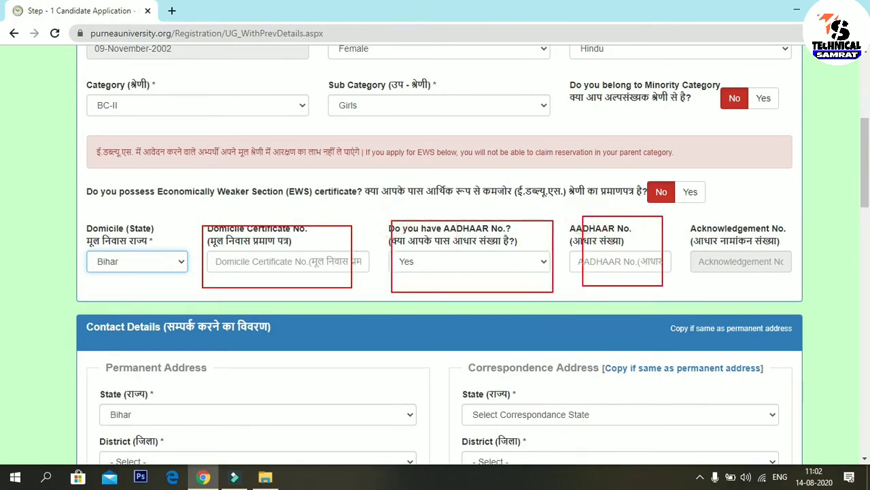
mouse_move(694, 214)
mouse_down()
mouse_move(708, 282)
mouse_move(787, 280)
mouse_up()
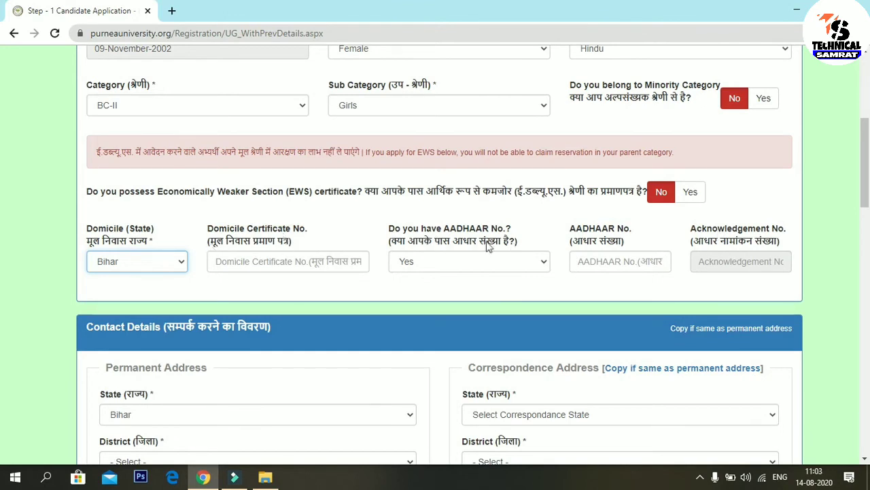
click(340, 235)
click(528, 233)
Step: Choose Katihar as the permanent address district
scroll(2, 191, down, 3)
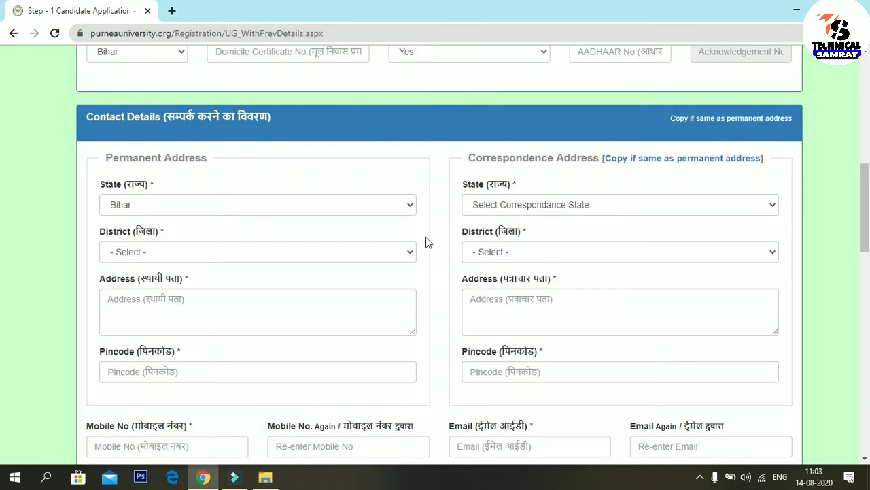
drag(862, 216, 862, 231)
scroll(2, 225, up, 1)
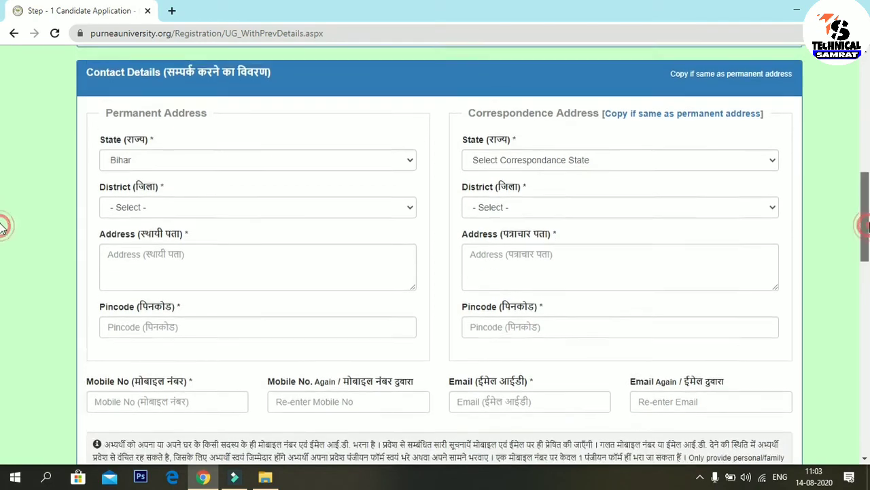
click(188, 230)
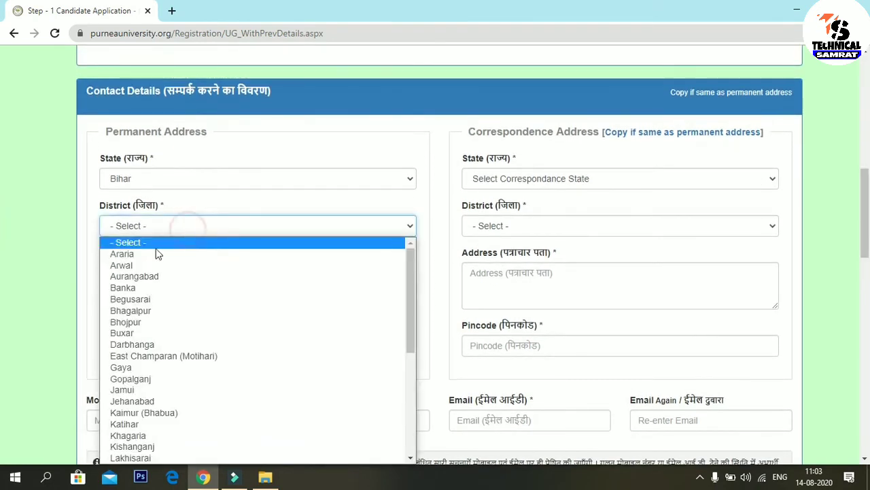
click(158, 426)
click(138, 274)
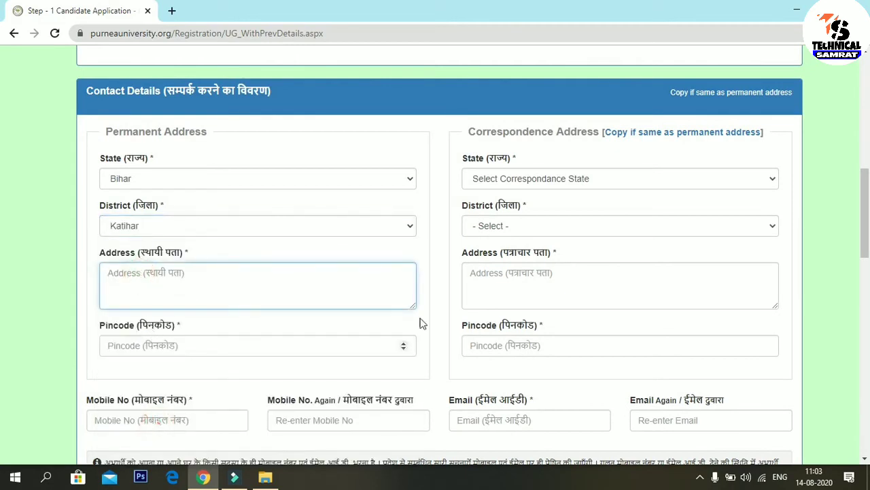
Step: Enter the permanent street address and pincode, boxing the address fields for emphasis
scroll(867, 221, down, 1)
scroll(867, 221, down, 1)
scroll(863, 222, up, 1)
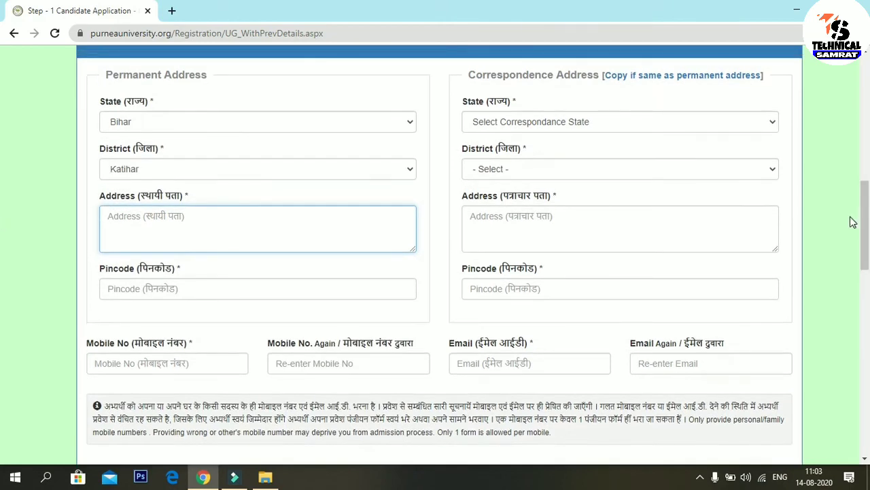
mouse_move(89, 196)
mouse_down()
mouse_move(288, 265)
mouse_move(426, 264)
mouse_move(419, 259)
mouse_up()
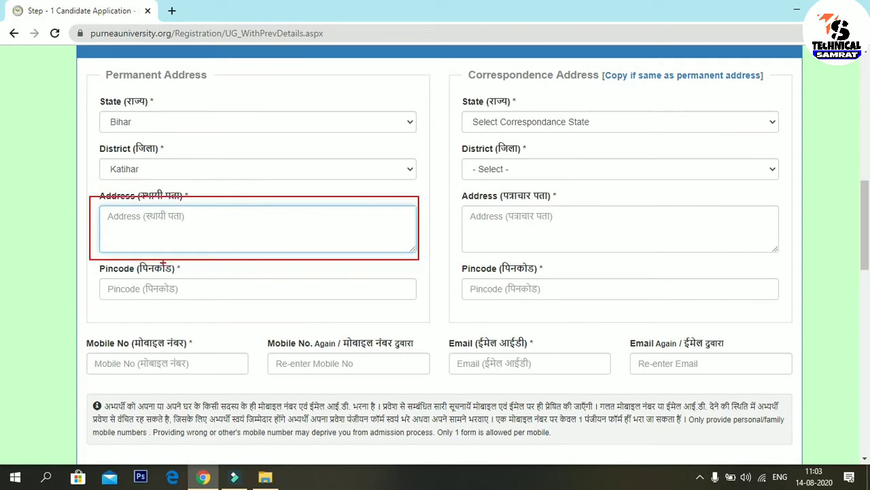
mouse_move(90, 264)
mouse_down()
mouse_move(206, 301)
mouse_move(425, 313)
mouse_up()
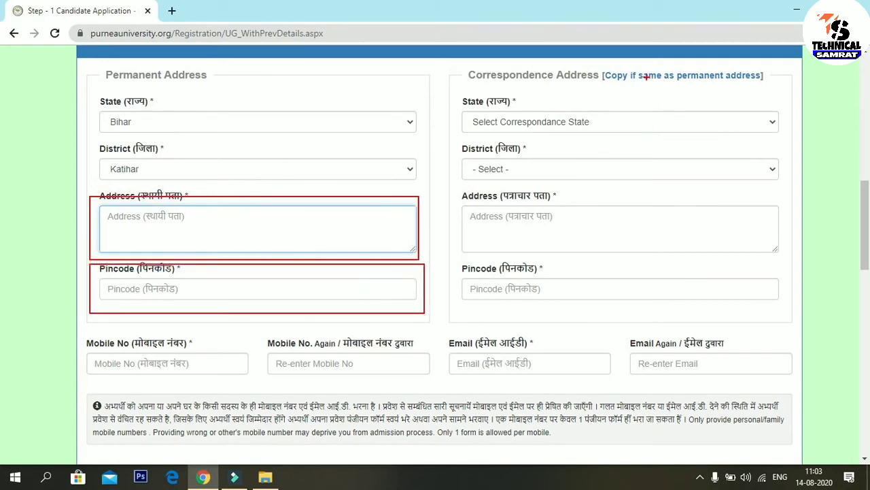
mouse_move(603, 67)
mouse_down()
mouse_move(693, 94)
mouse_move(780, 85)
mouse_up()
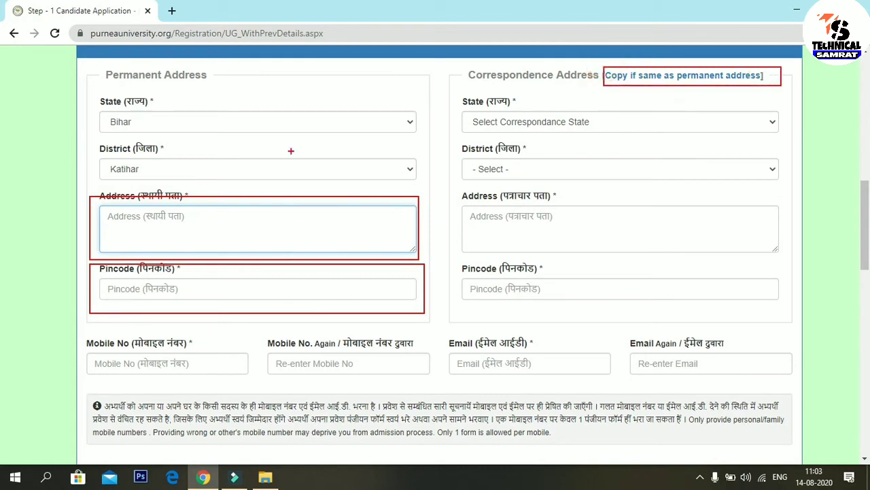
mouse_move(467, 101)
mouse_down()
mouse_move(682, 293)
mouse_move(749, 288)
mouse_up()
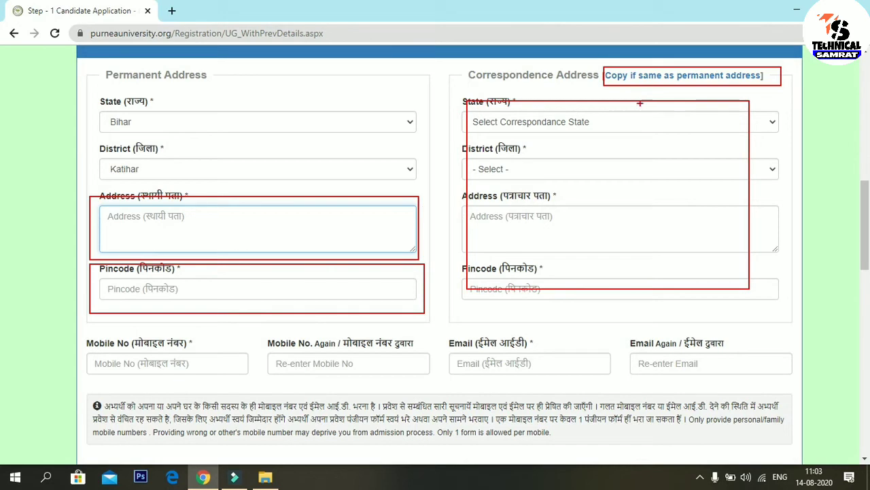
drag(638, 104, 673, 46)
drag(519, 125, 802, 34)
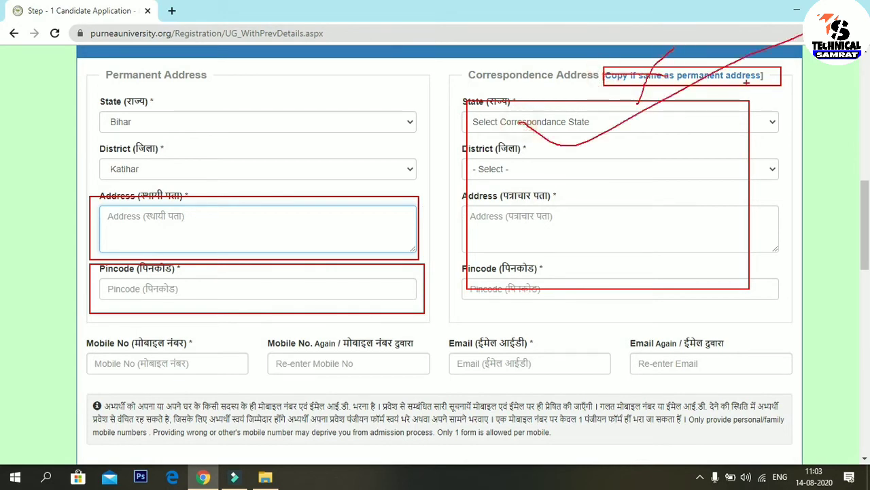
mouse_move(525, 169)
mouse_down()
mouse_move(779, 81)
mouse_move(763, 106)
mouse_up()
mouse_move(482, 219)
mouse_down()
mouse_move(708, 204)
mouse_move(723, 195)
mouse_up()
mouse_move(620, 253)
mouse_down()
mouse_move(746, 238)
mouse_move(811, 207)
mouse_up()
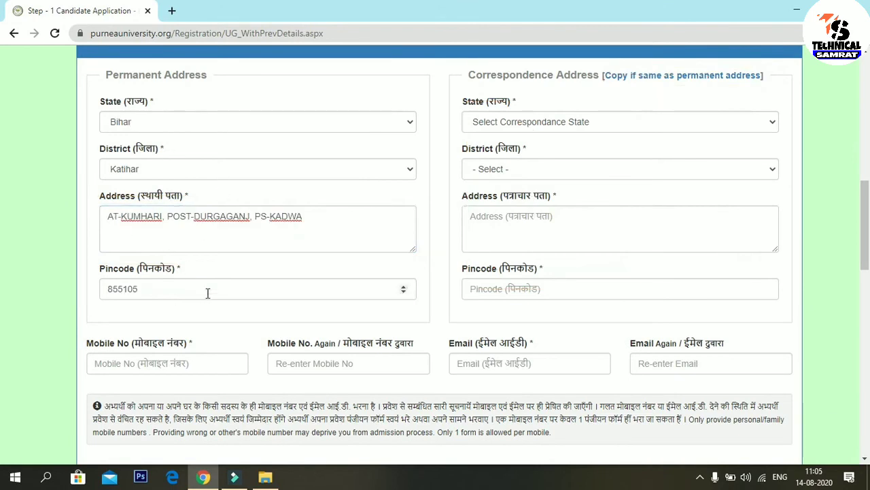
Step: Copy the permanent address into the correspondence address and begin the mobile number entries
click(649, 76)
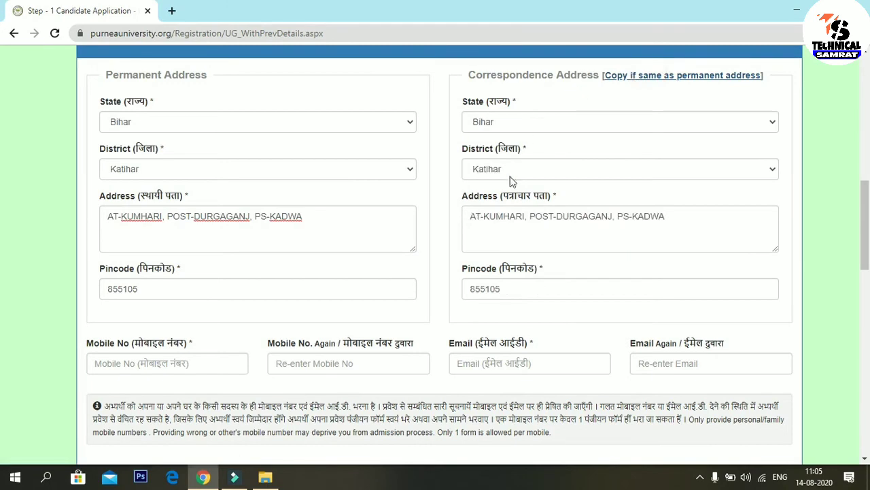
scroll(548, 225, down, 1)
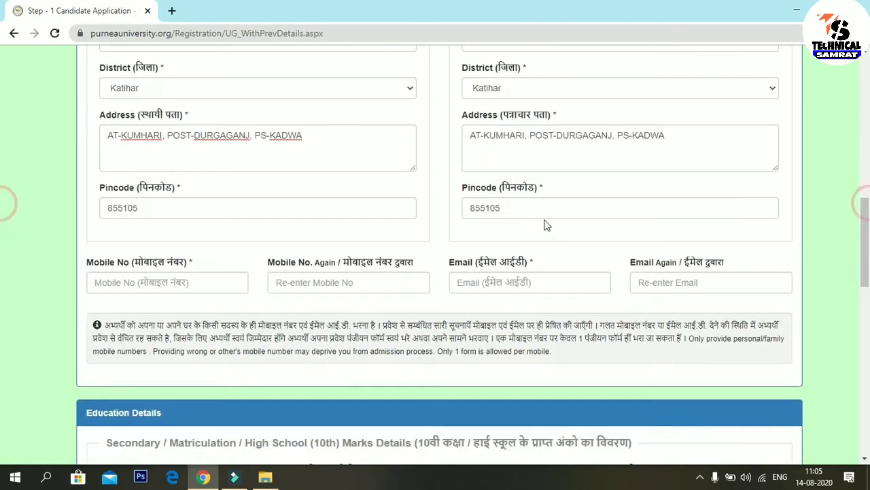
click(181, 283)
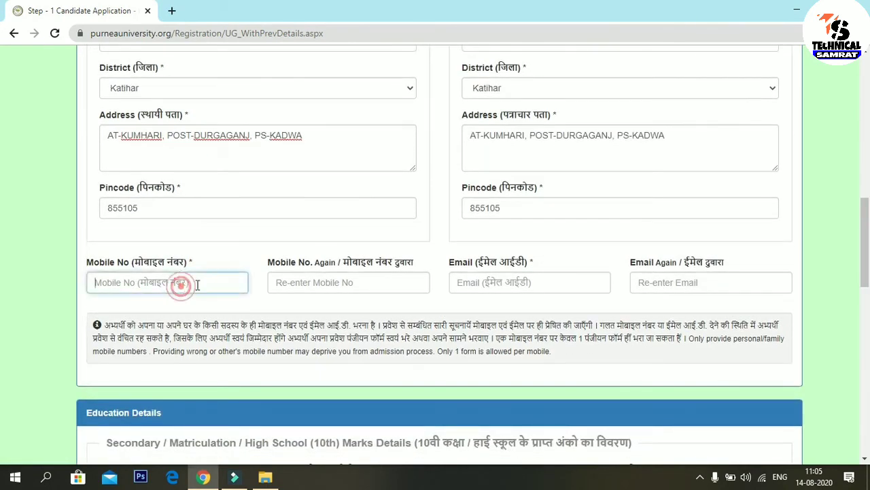
click(310, 285)
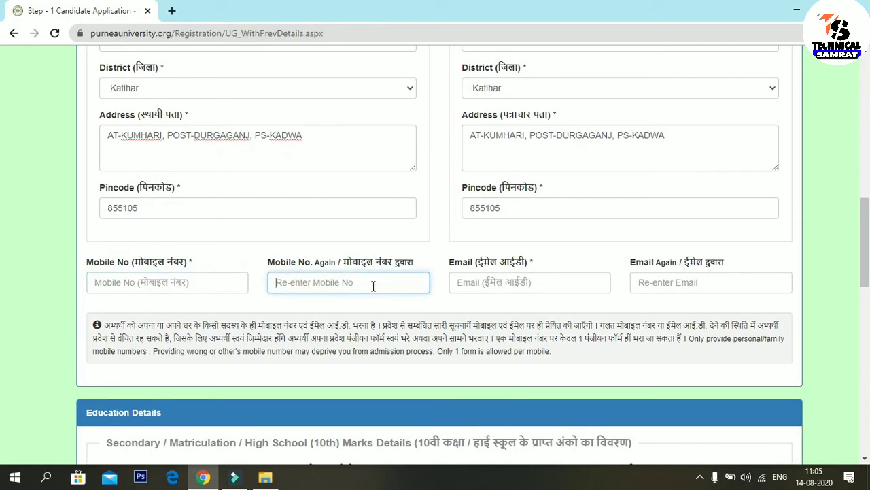
Step: Highlight the contact fields, then enter the mobile number and e-mail in both main and re-enter fields
mouse_move(448, 248)
mouse_down()
mouse_move(452, 299)
mouse_move(598, 302)
mouse_up()
mouse_move(629, 252)
mouse_down()
mouse_move(690, 303)
mouse_move(788, 301)
mouse_move(787, 288)
mouse_up()
drag(90, 254, 221, 305)
drag(182, 246, 209, 267)
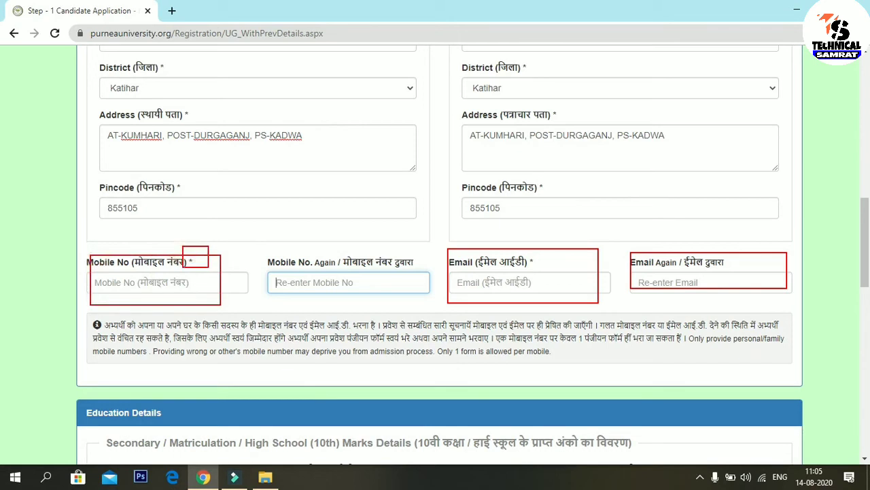
drag(525, 252, 544, 269)
key(Escape)
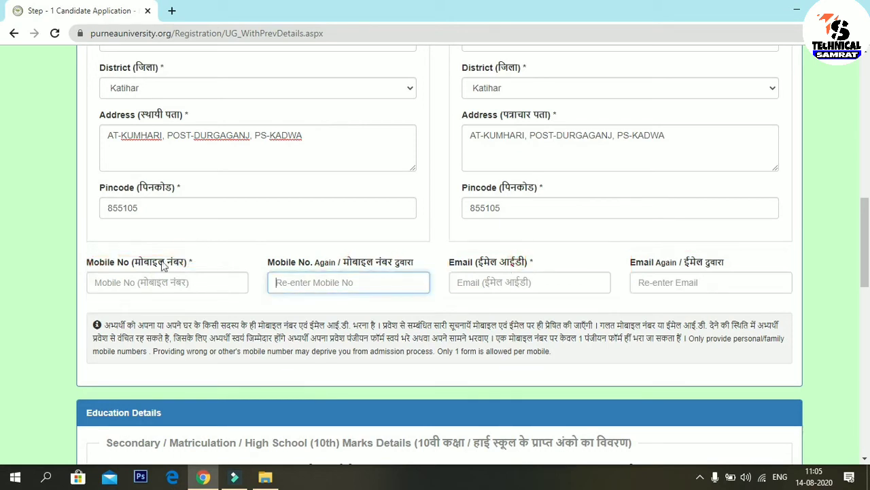
click(183, 283)
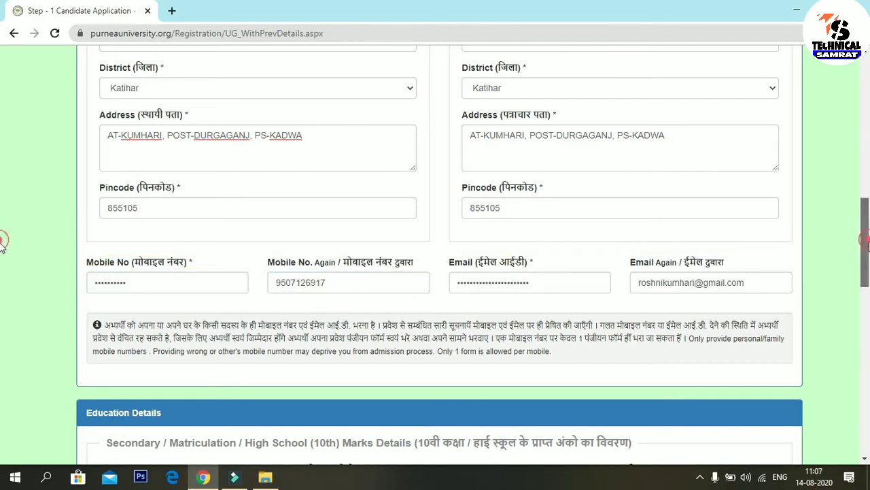
scroll(1, 272, down, 4)
Step: Scroll to the 10th class section and box its fields for emphasis
scroll(2, 307, down, 1)
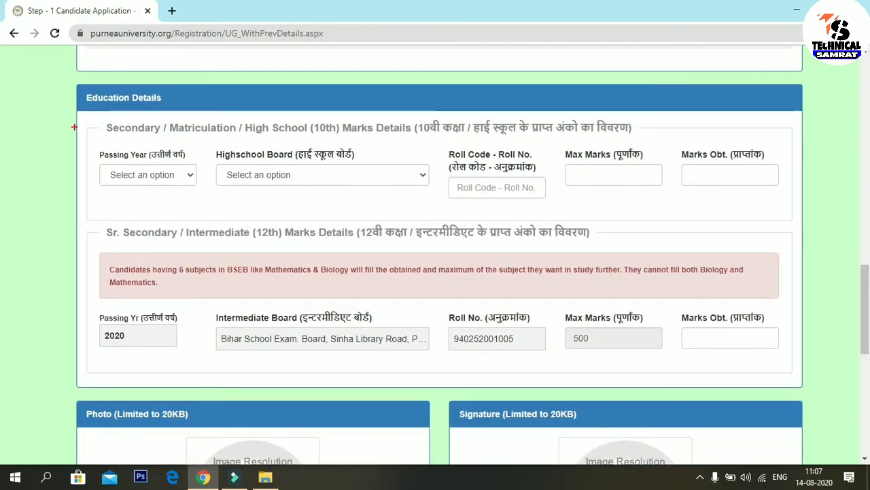
drag(74, 86, 189, 102)
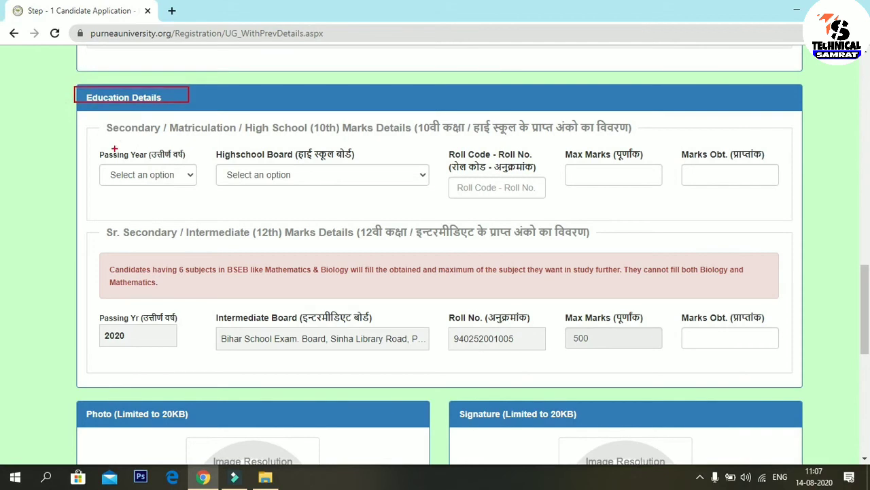
mouse_move(115, 110)
mouse_down()
mouse_move(126, 144)
mouse_move(445, 162)
mouse_move(607, 146)
mouse_move(646, 132)
mouse_up()
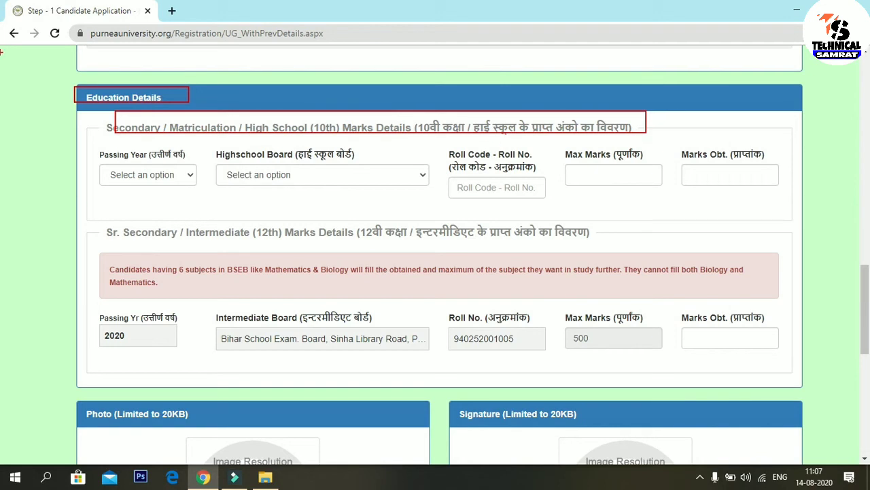
drag(99, 152, 183, 193)
mouse_move(219, 144)
mouse_down()
mouse_move(241, 193)
mouse_move(434, 196)
mouse_up()
mouse_move(450, 139)
mouse_down()
mouse_move(457, 192)
mouse_move(543, 208)
mouse_up()
mouse_move(476, 151)
mouse_down()
mouse_move(506, 189)
mouse_move(535, 192)
mouse_up()
mouse_move(566, 146)
mouse_down()
mouse_move(629, 193)
mouse_move(659, 192)
mouse_up()
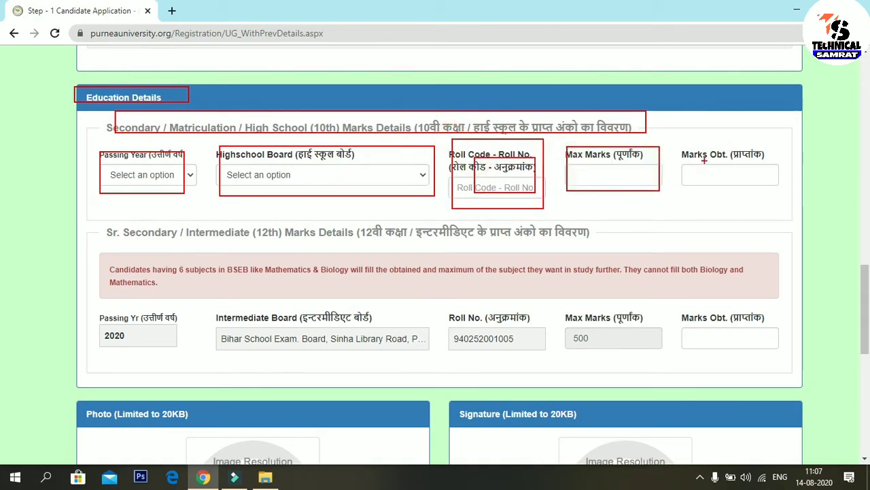
mouse_move(680, 138)
mouse_down()
mouse_move(728, 191)
mouse_move(787, 195)
mouse_up()
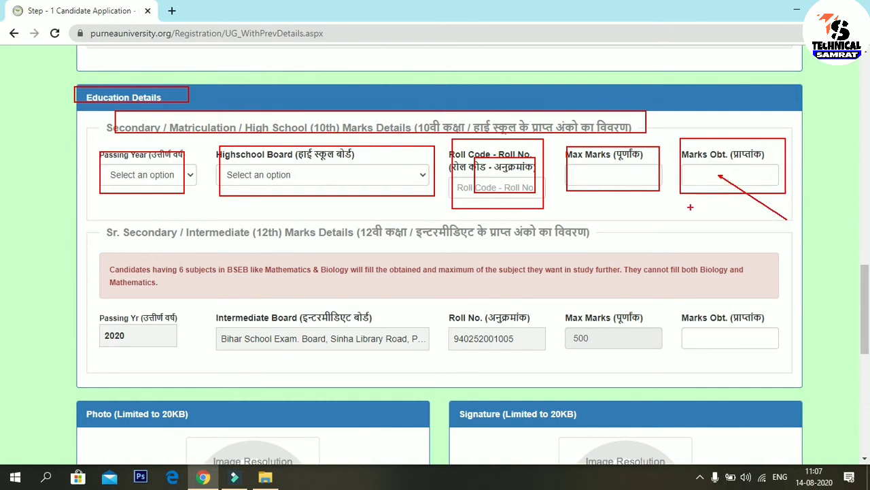
key(Escape)
Step: Set 10th details: passing year 2018, Bihar School Exam. Board, roll code, 500 max, 286 obtained
click(178, 175)
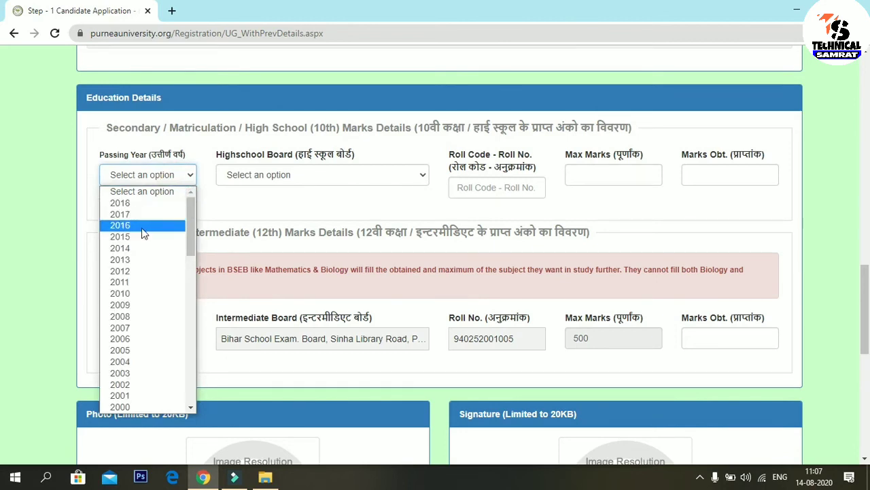
click(131, 203)
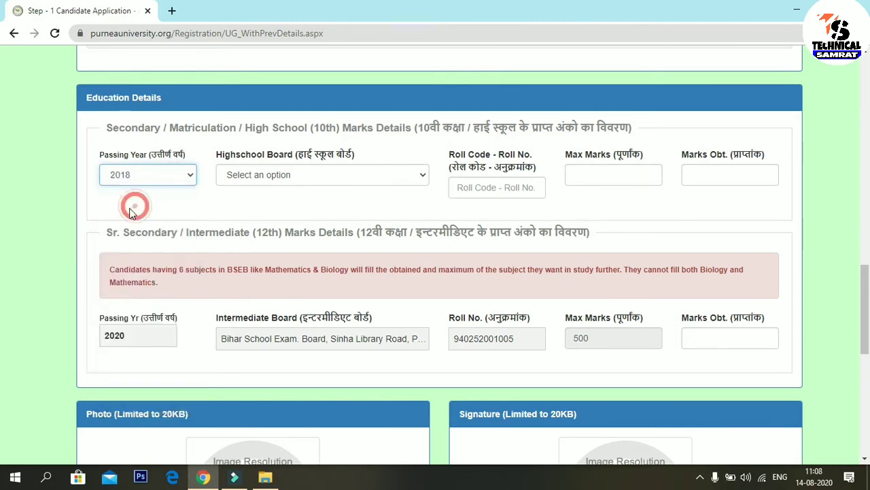
click(265, 180)
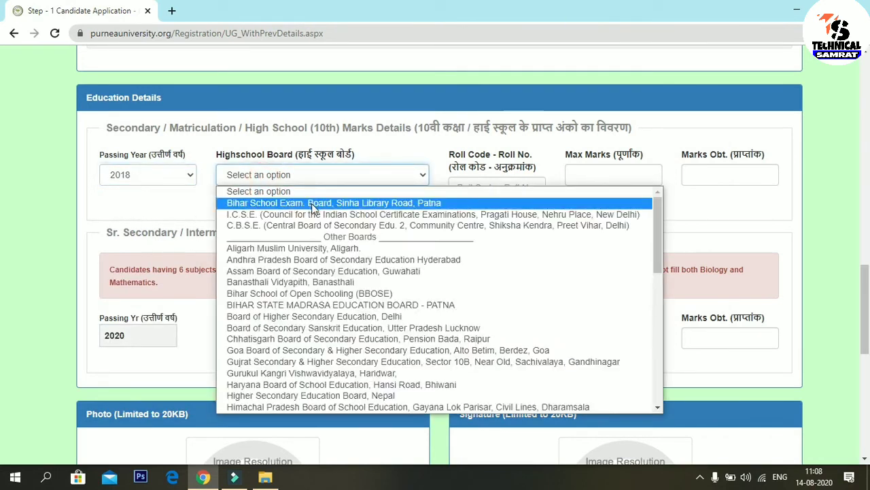
click(264, 203)
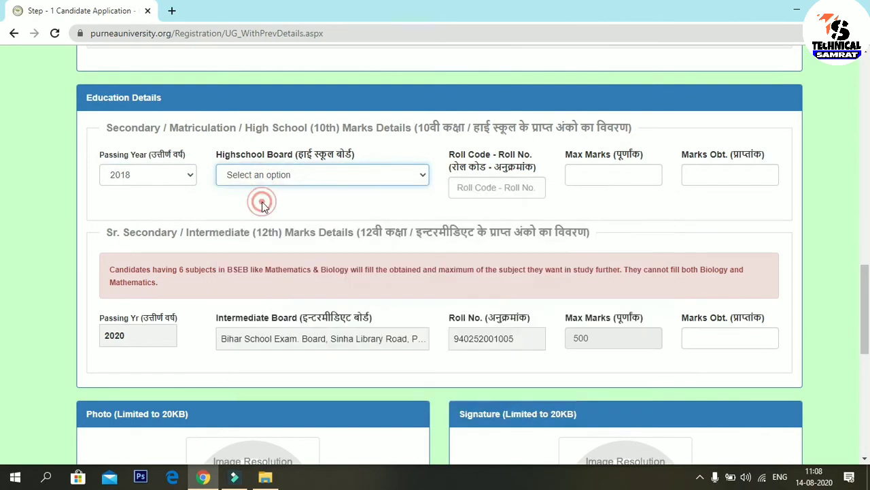
click(477, 189)
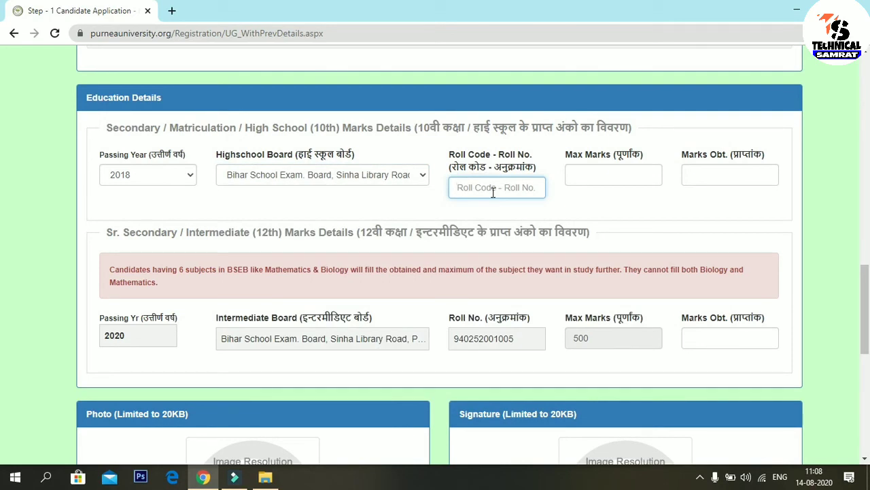
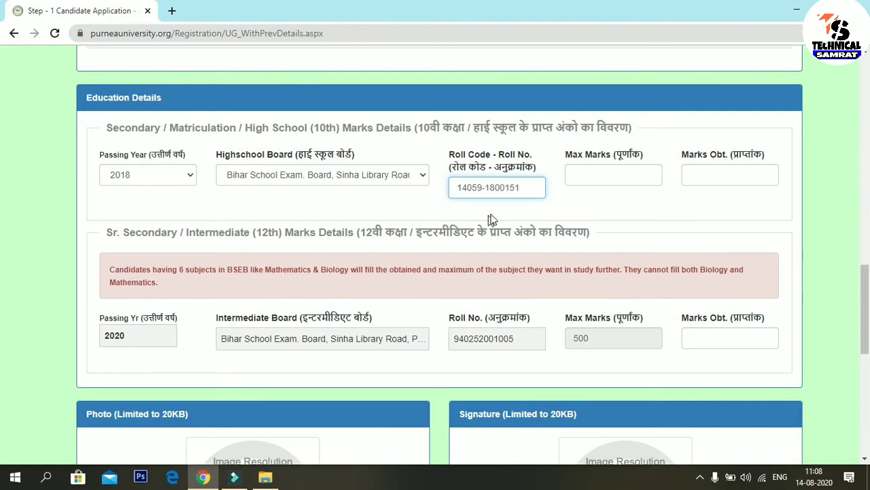
click(603, 174)
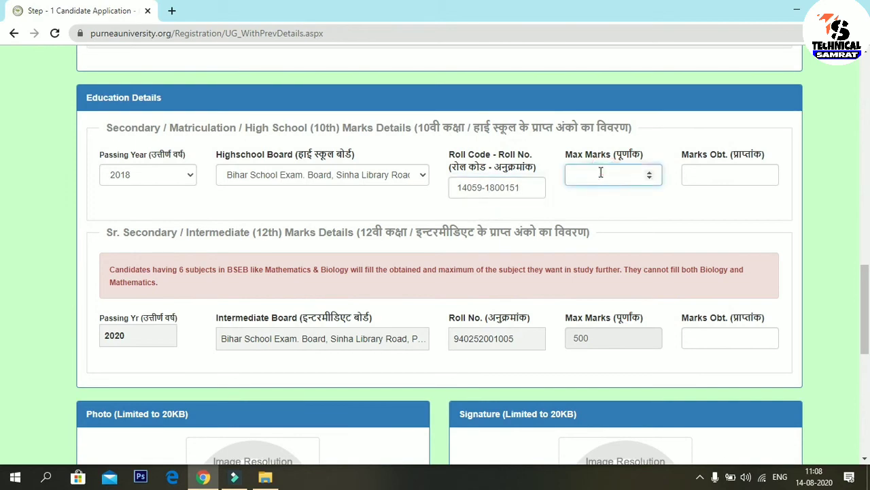
click(691, 174)
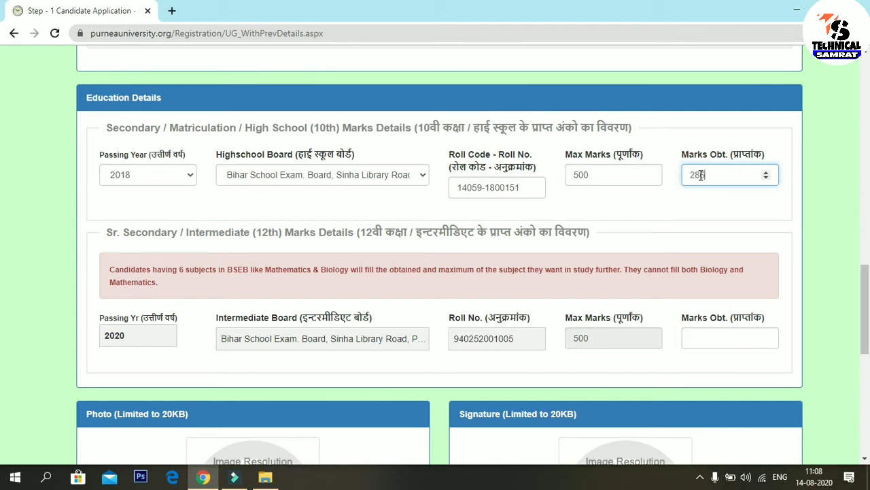
click(665, 234)
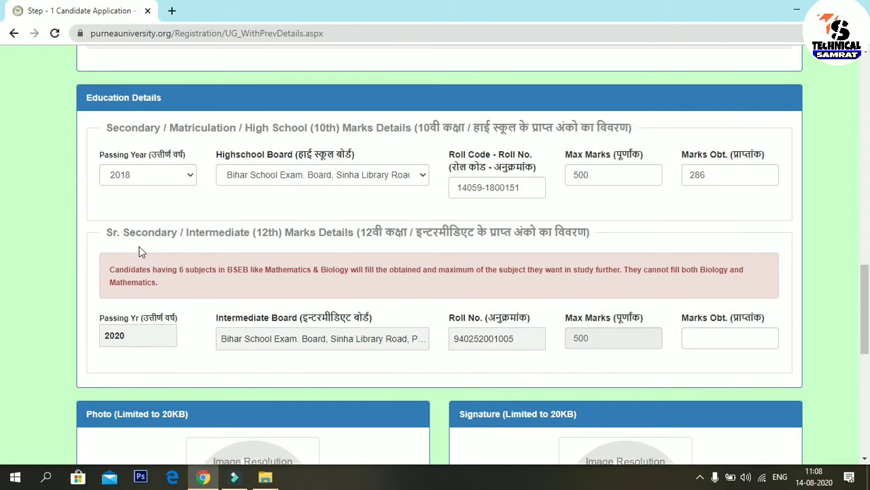
Step: Highlight the 12th marks section and enter the 12th marks obtained
drag(101, 221, 633, 251)
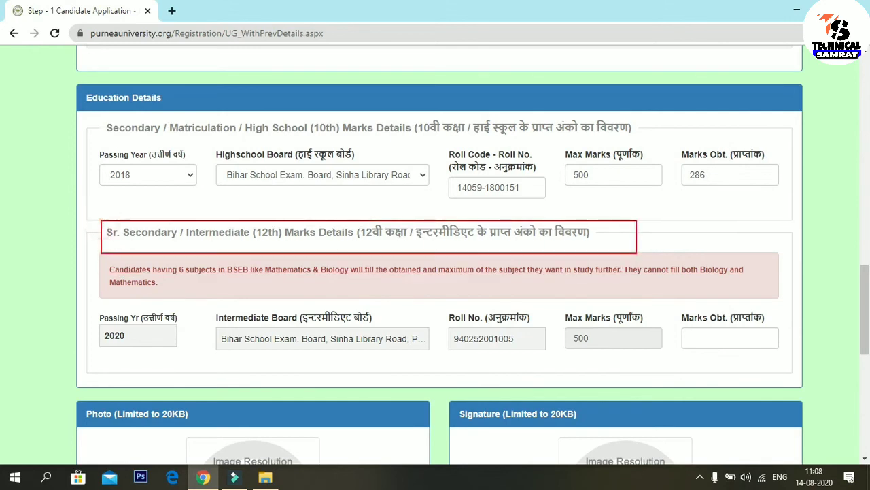
mouse_move(79, 318)
mouse_down()
mouse_move(129, 350)
mouse_move(560, 374)
mouse_move(633, 363)
mouse_up()
drag(675, 304, 794, 357)
drag(734, 338, 775, 387)
drag(704, 337, 747, 375)
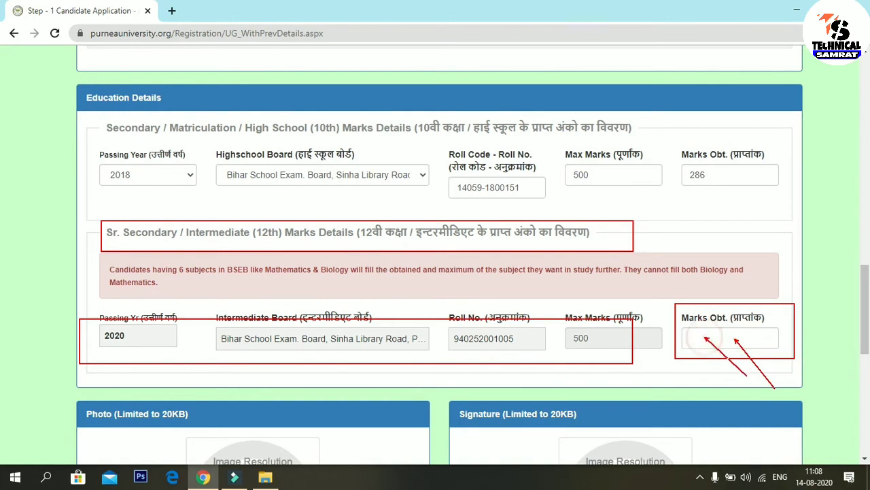
key(Escape)
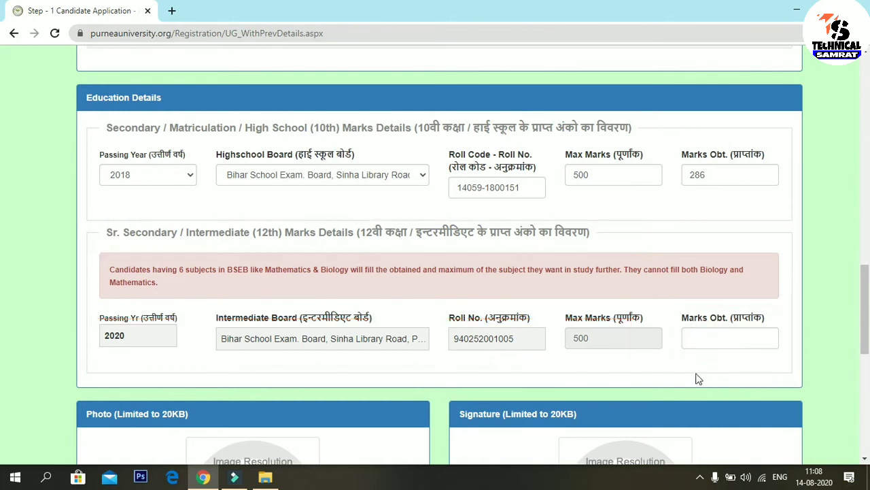
click(704, 336)
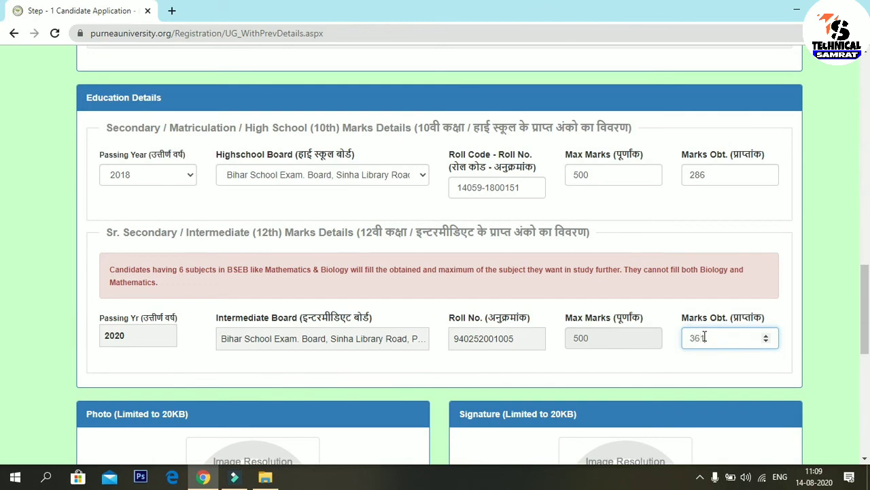
Step: Upload the candidate's photo image under Photo
scroll(2, 342, down, 2)
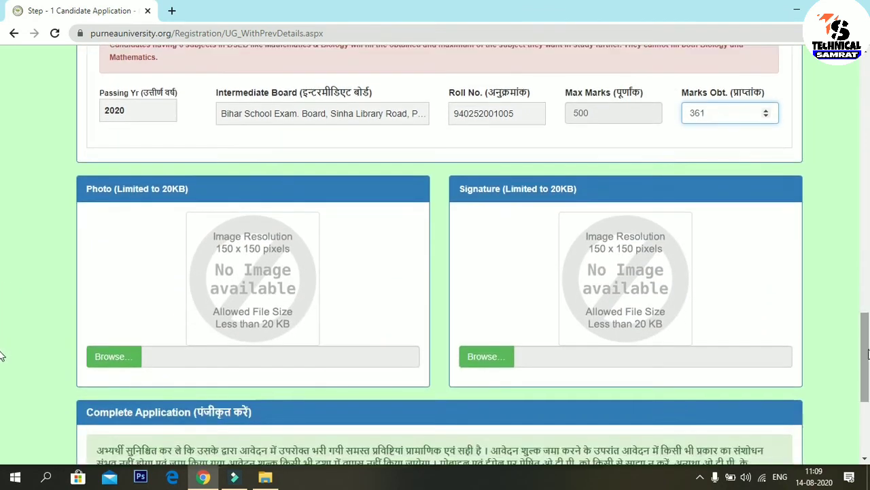
scroll(2, 347, down, 1)
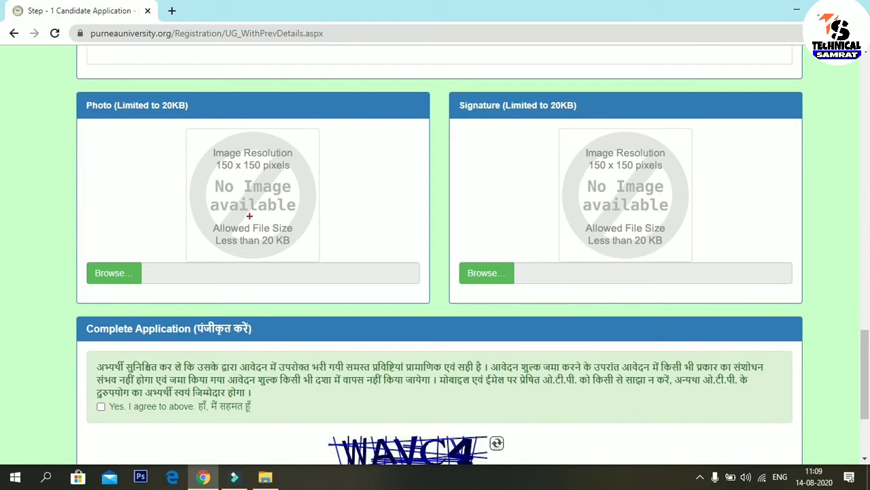
drag(205, 218, 317, 256)
mouse_move(586, 214)
mouse_down()
mouse_move(598, 259)
mouse_move(685, 258)
mouse_up()
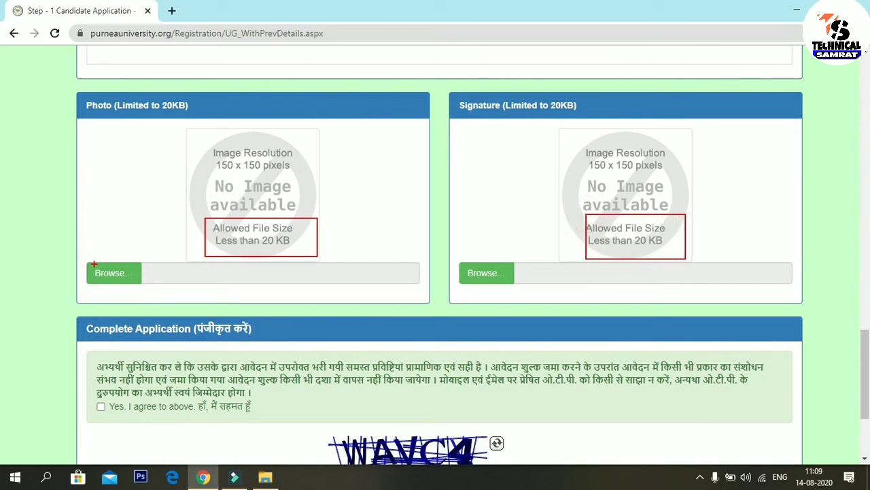
key(Escape)
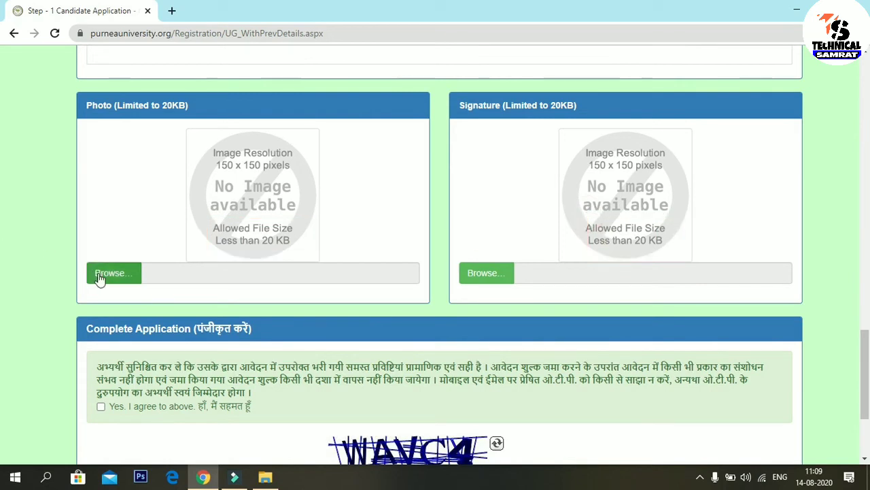
click(136, 281)
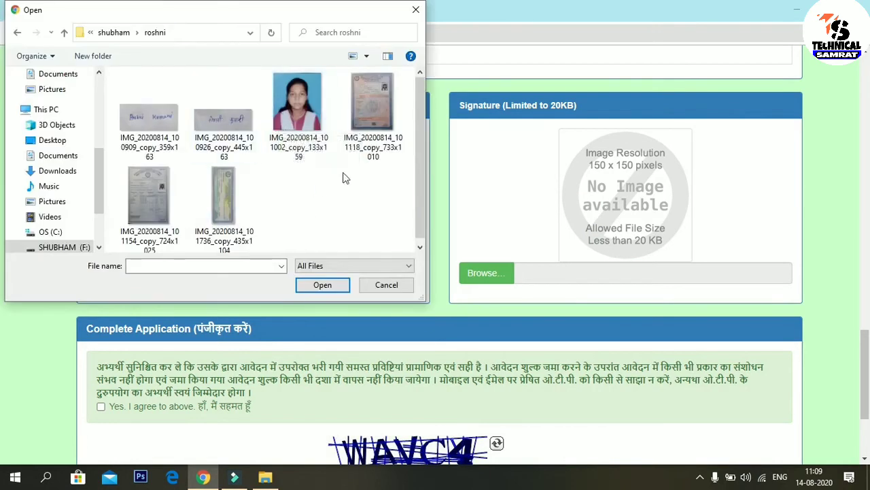
double_click(298, 102)
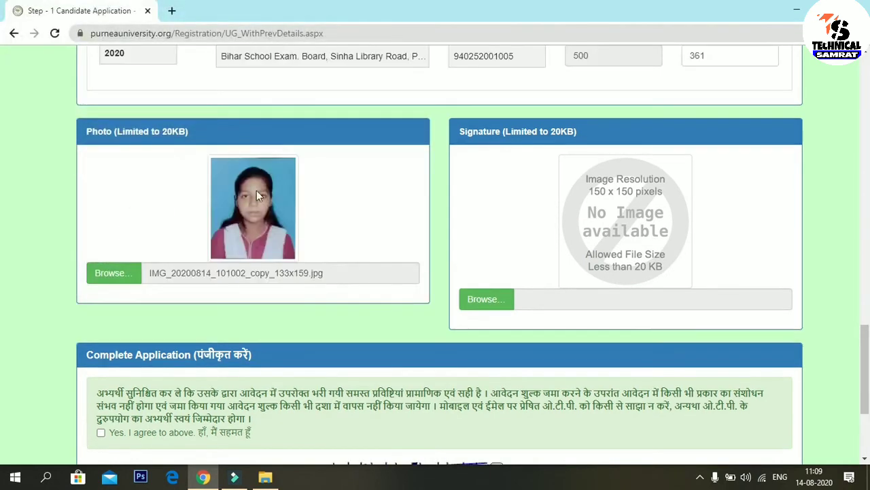
Step: Upload the candidate's signature image under Signature
click(500, 304)
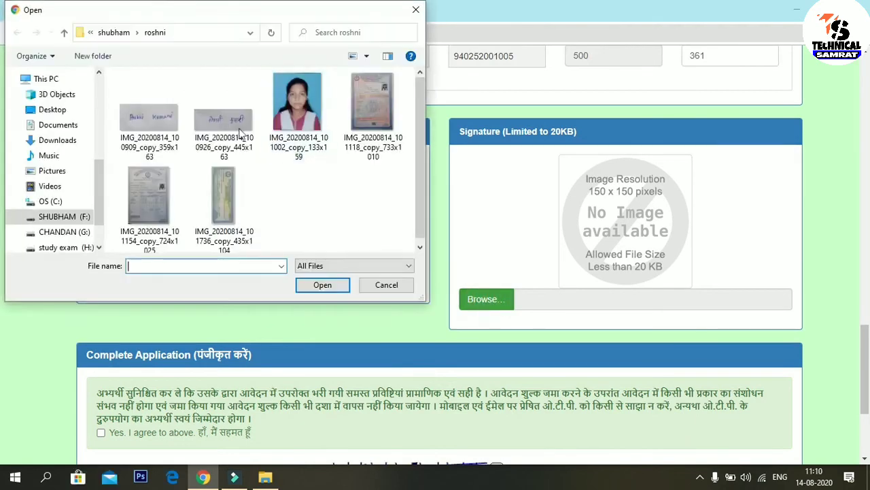
double_click(169, 130)
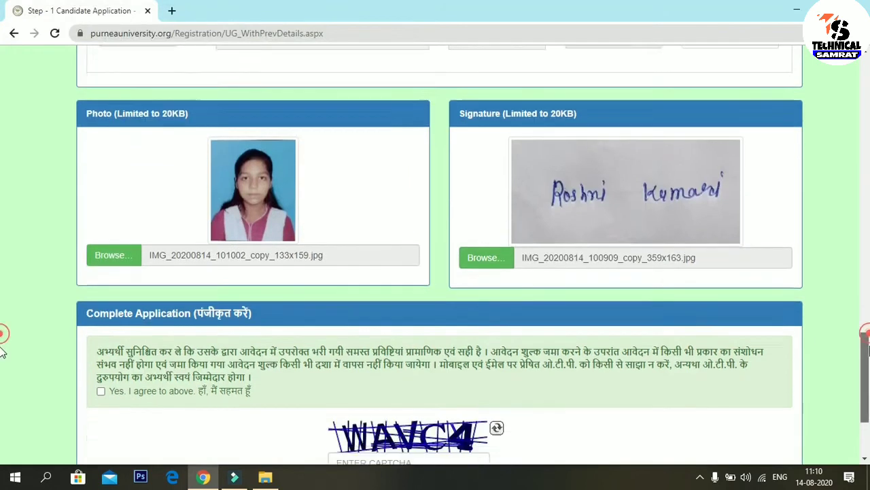
scroll(679, 301, down, 3)
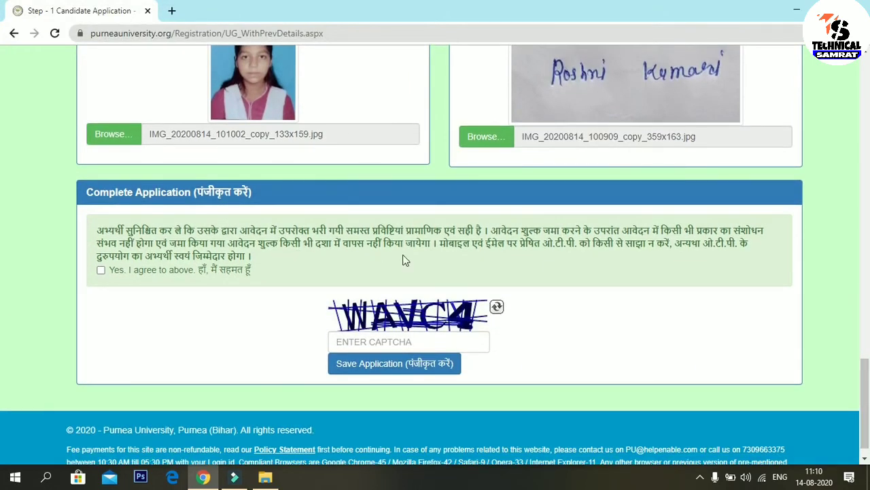
Step: Accept the declaration by ticking 'Yes. I agree to above'
mouse_move(80, 218)
mouse_down()
mouse_move(223, 275)
mouse_move(443, 278)
mouse_up()
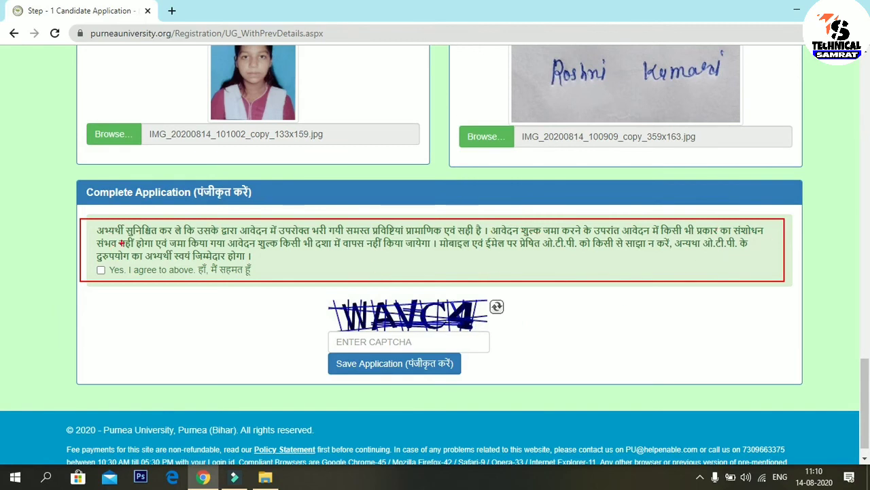
mouse_move(488, 219)
mouse_down()
mouse_move(546, 238)
mouse_move(769, 234)
mouse_up()
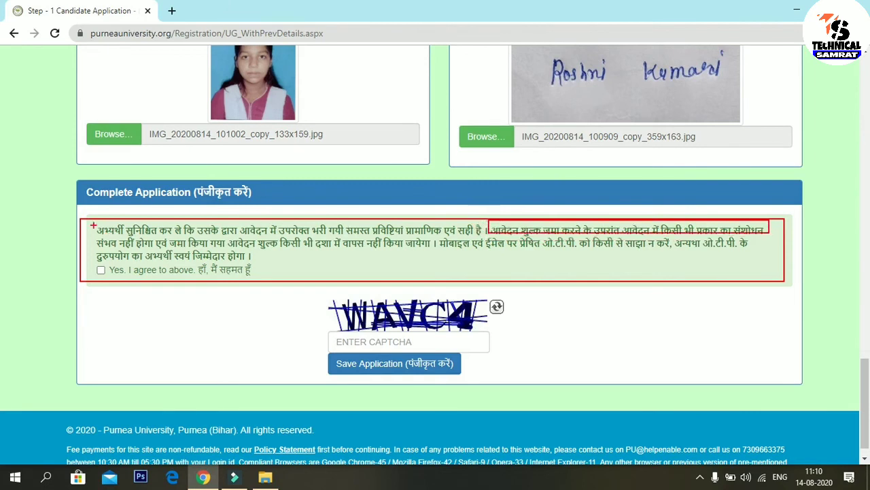
mouse_move(93, 238)
mouse_down()
mouse_move(129, 252)
mouse_move(437, 256)
mouse_up()
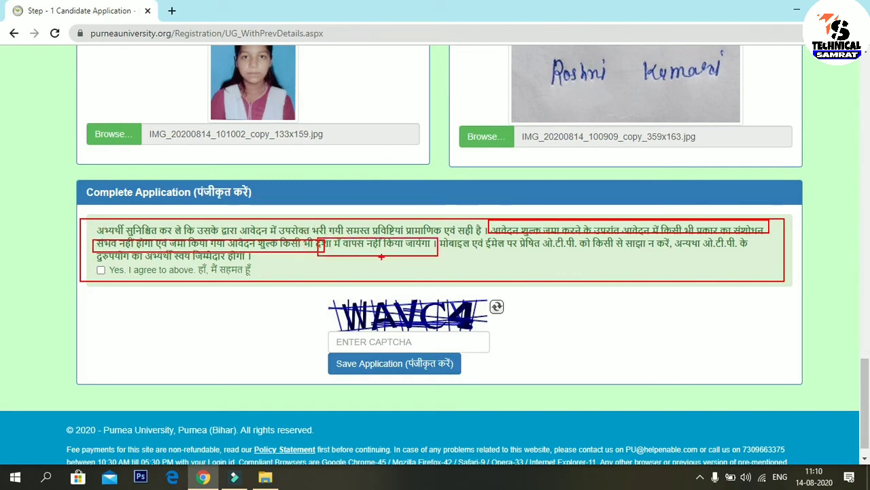
key(Escape)
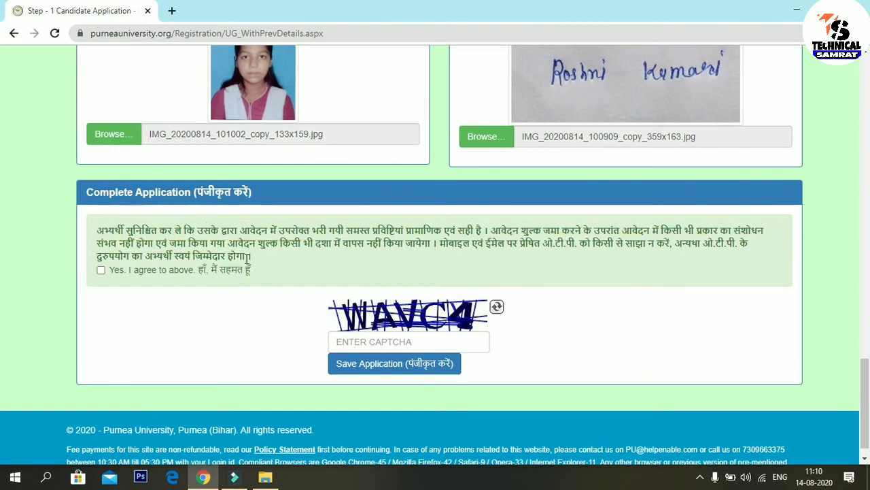
click(101, 271)
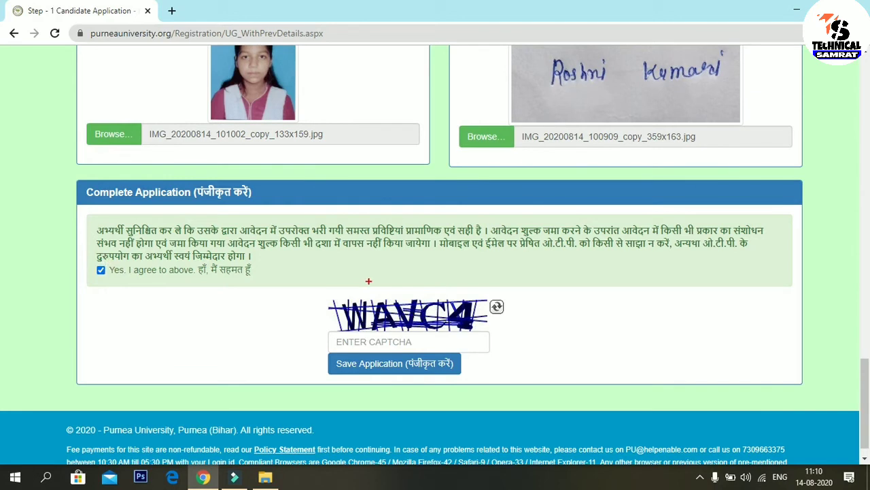
Step: Begin entering the captcha text into the ENTER CAPTCHA field
drag(331, 297, 487, 330)
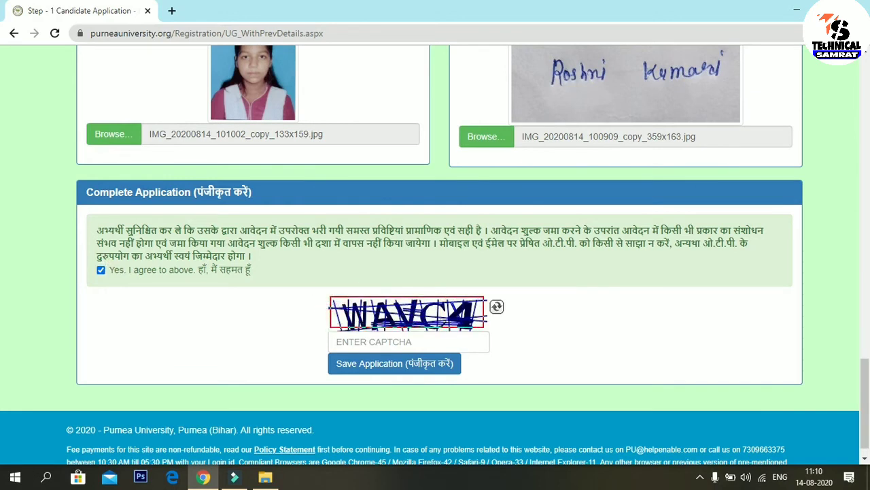
drag(481, 291, 516, 317)
mouse_move(333, 334)
mouse_down()
mouse_move(481, 349)
mouse_move(496, 340)
mouse_up()
mouse_move(326, 352)
mouse_down()
mouse_move(309, 355)
mouse_move(462, 373)
mouse_up()
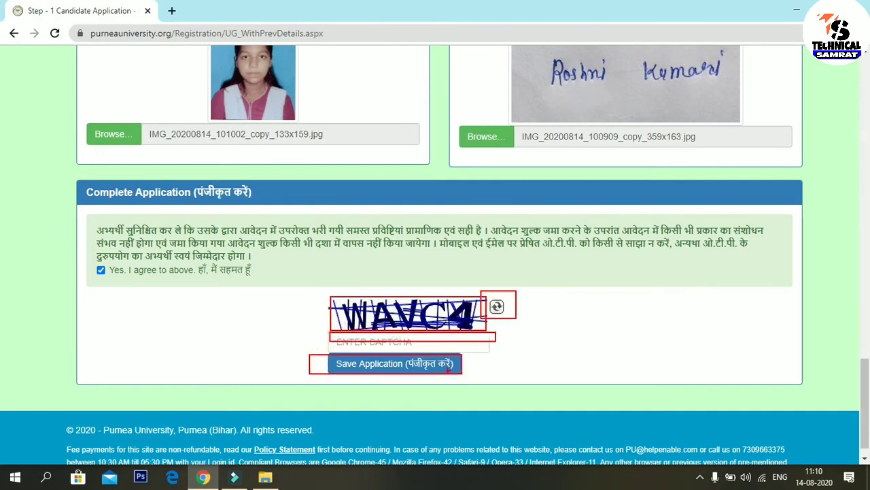
key(Escape)
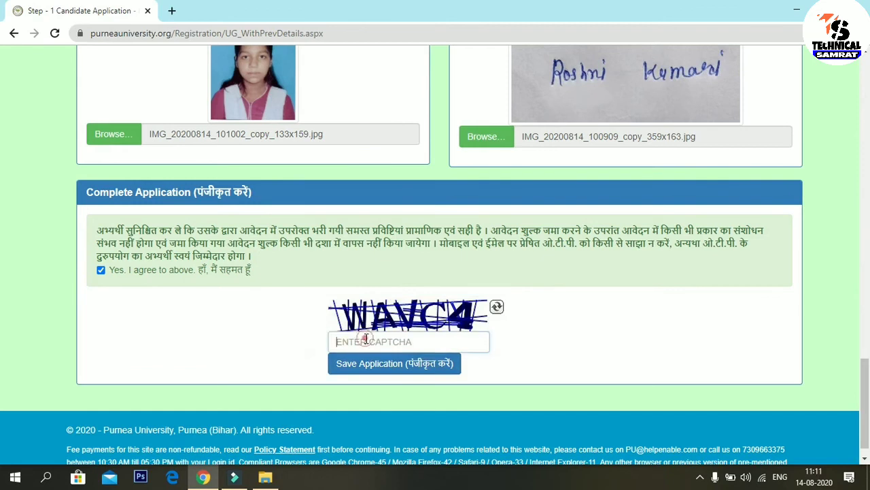
text(W)
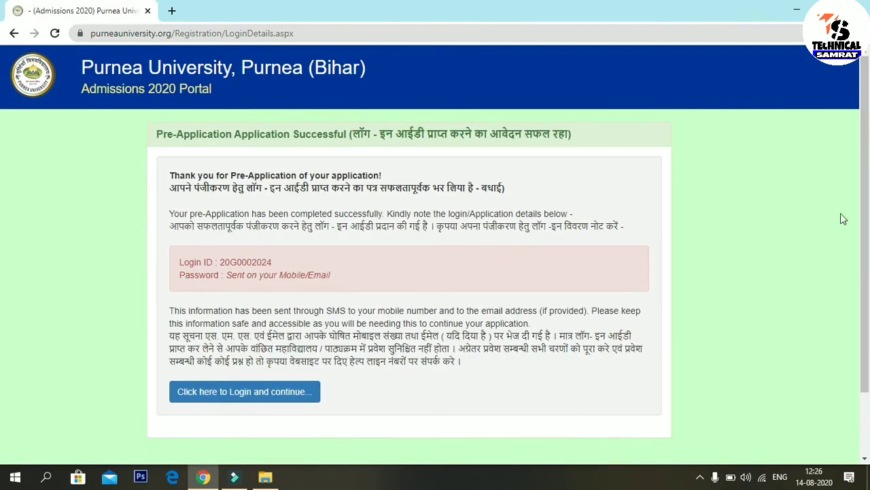
drag(865, 191, 867, 289)
scroll(867, 289, up, 2)
mouse_move(26, 99)
mouse_down()
mouse_move(512, 219)
mouse_move(833, 468)
mouse_up()
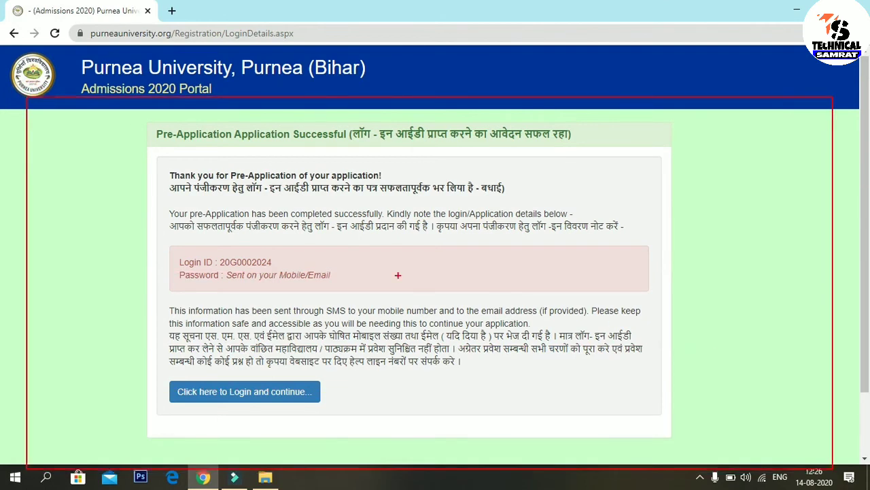
mouse_move(83, 114)
mouse_down()
mouse_move(198, 194)
mouse_move(482, 437)
mouse_move(705, 437)
mouse_move(705, 420)
mouse_up()
mouse_move(161, 237)
mouse_down()
mouse_move(190, 281)
mouse_move(272, 293)
mouse_move(353, 288)
mouse_up()
mouse_move(169, 272)
mouse_down()
mouse_move(243, 288)
mouse_move(343, 287)
mouse_up()
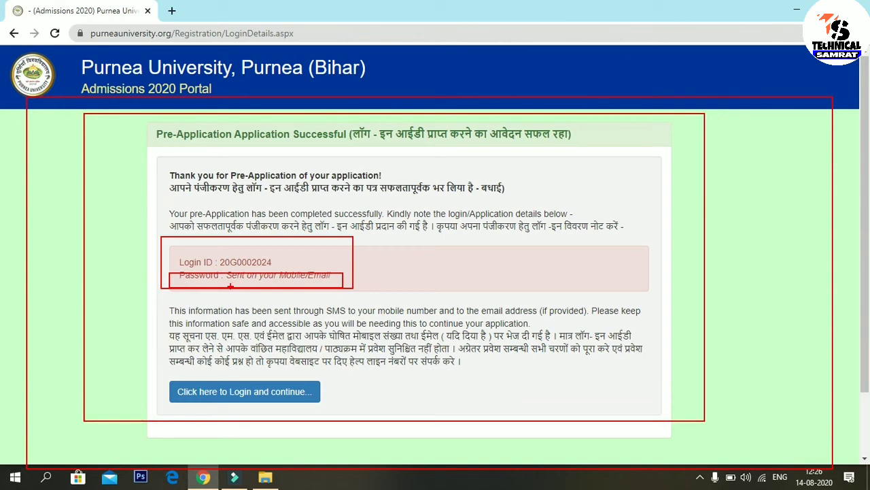
drag(260, 278, 391, 322)
drag(275, 259, 394, 227)
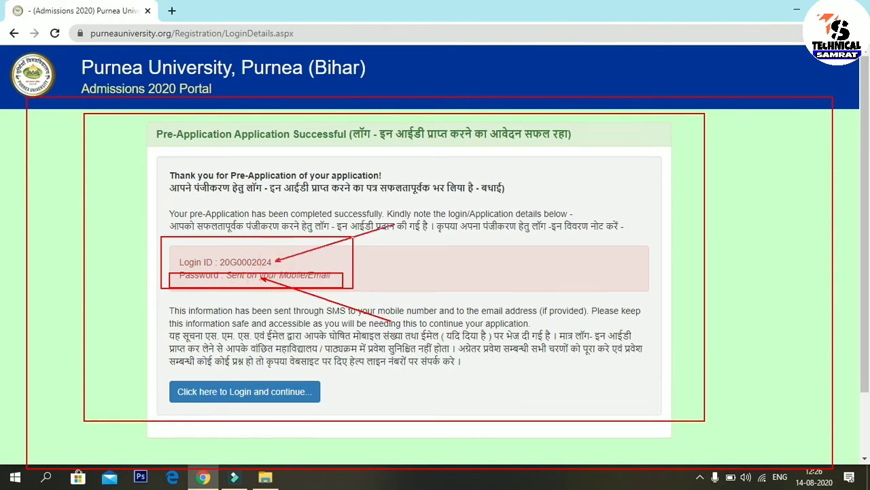
key(Escape)
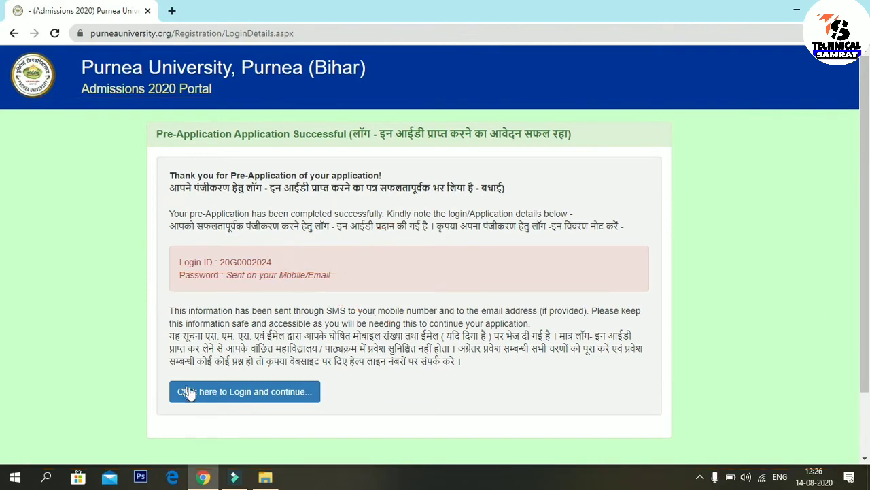
Step: Log in to continue the saved application
click(276, 398)
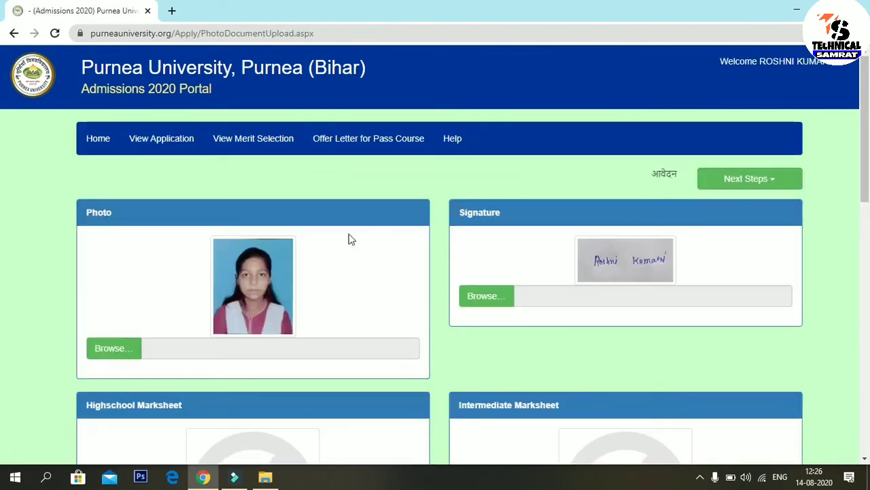
scroll(3, 172, down, 1)
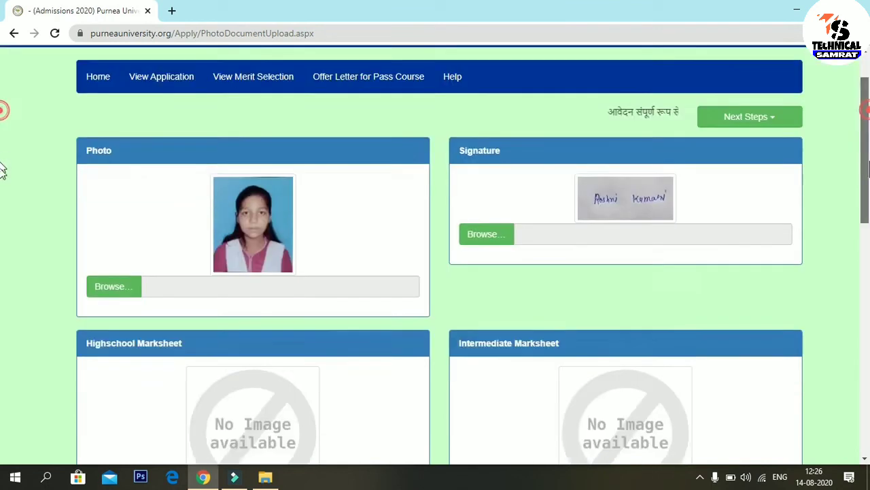
scroll(3, 171, down, 10)
scroll(2, 359, up, 8)
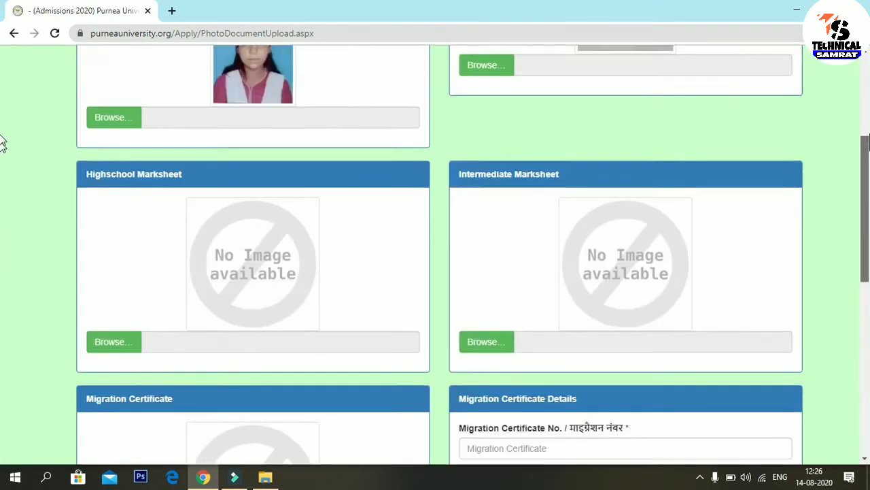
scroll(2, 136, up, 4)
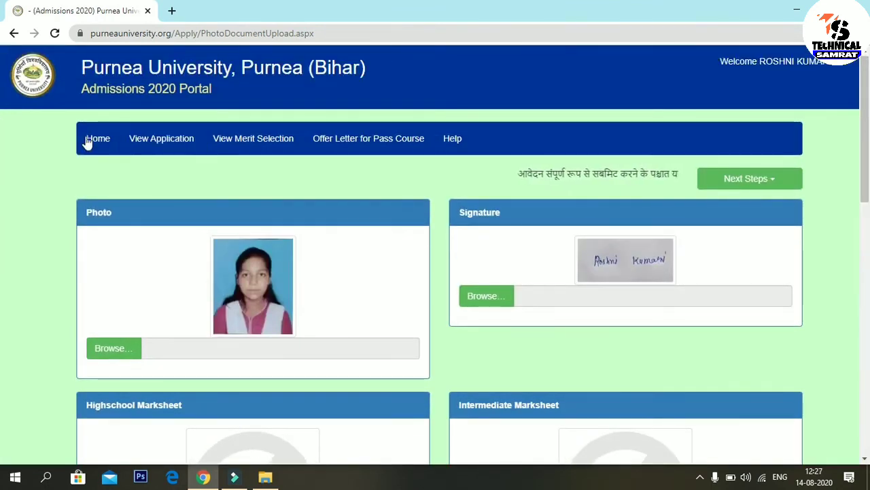
Step: Search purneauniversity.org in a new tab, then view the application and merit selection
click(172, 11)
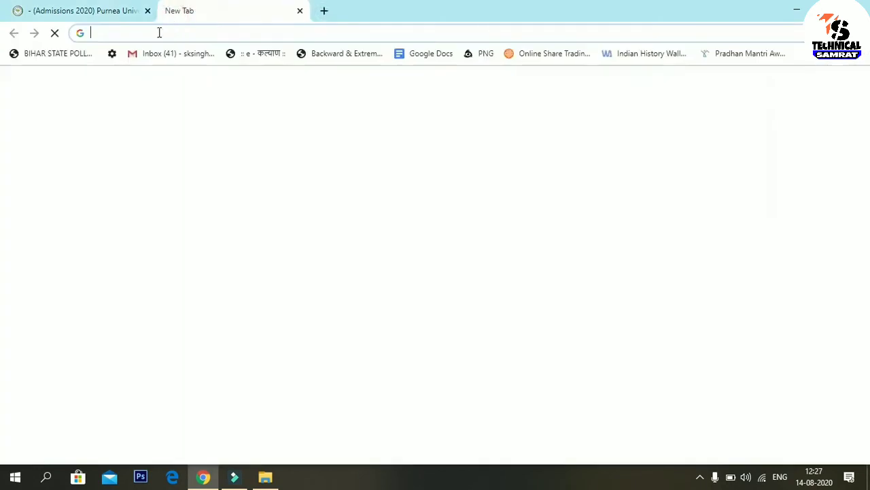
click(159, 32)
click(157, 58)
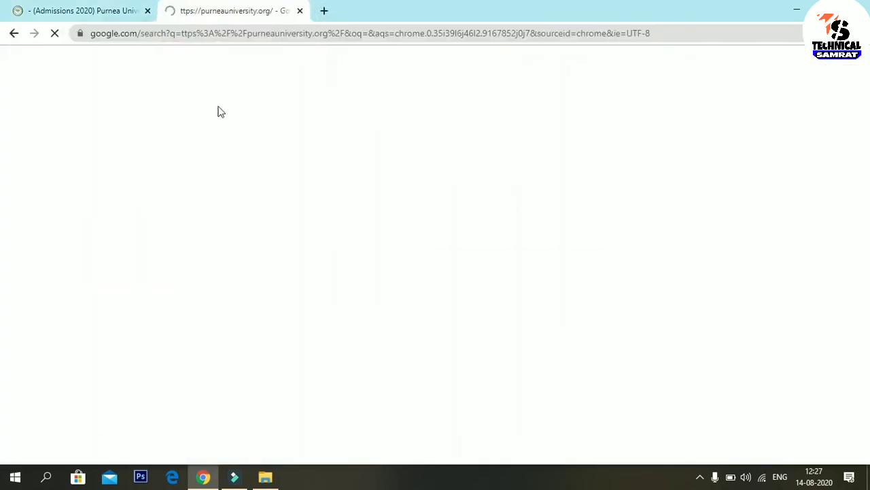
click(230, 179)
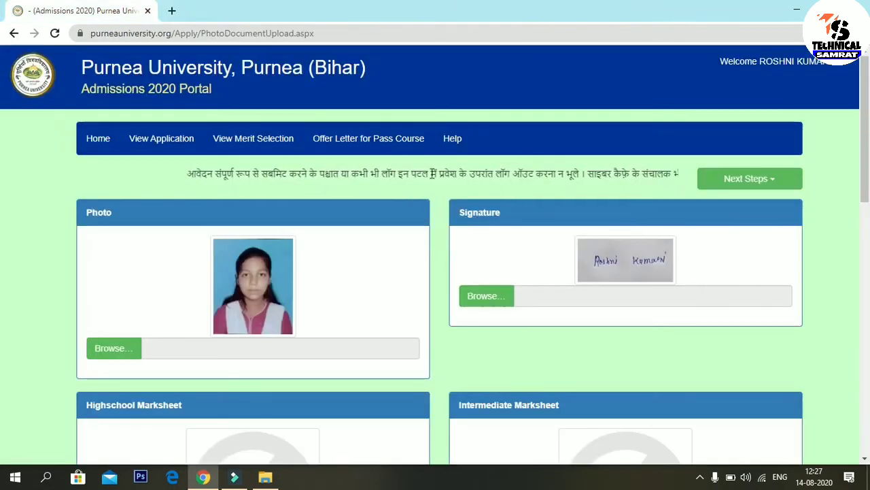
click(173, 140)
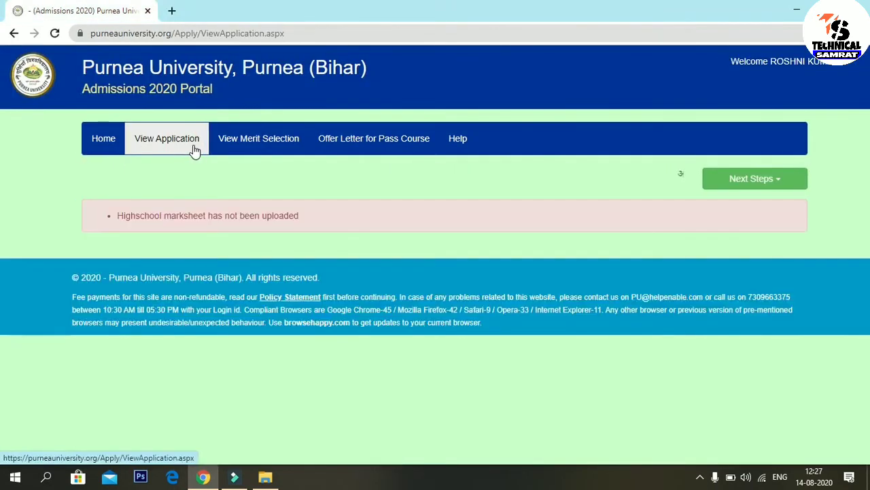
click(260, 149)
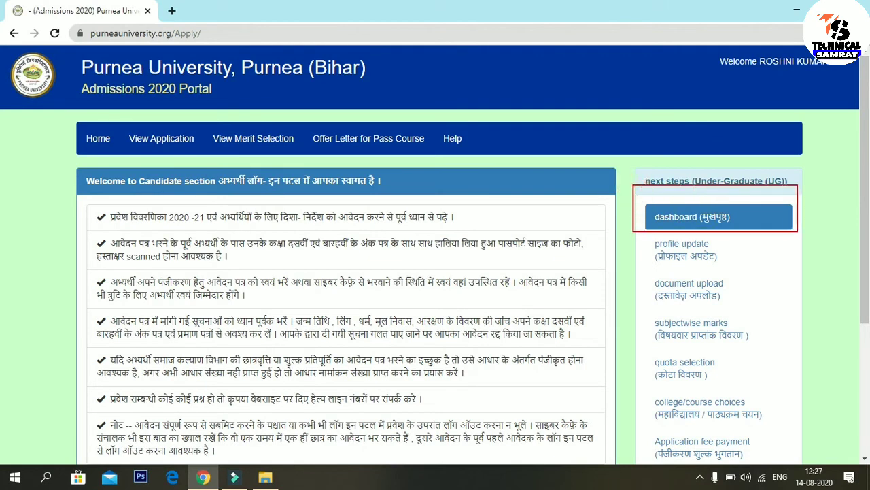
Step: Highlight the Next Steps links from profile update through application fee payment
drag(636, 229, 777, 258)
mouse_move(635, 276)
mouse_down()
mouse_move(660, 300)
mouse_move(767, 302)
mouse_up()
drag(634, 310, 782, 344)
drag(648, 352, 764, 392)
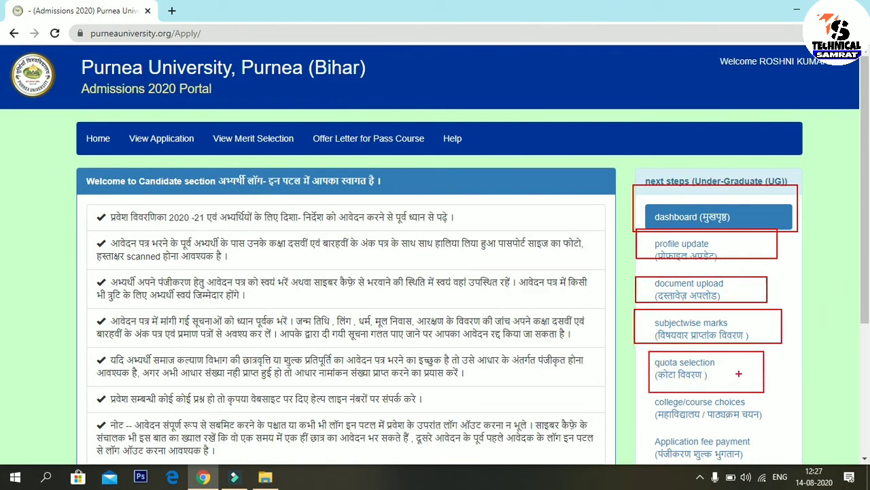
drag(639, 393, 800, 421)
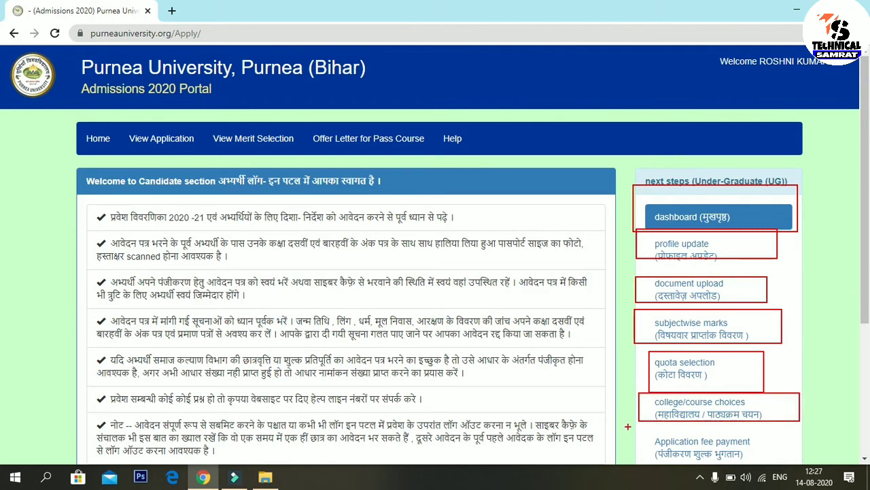
drag(653, 423, 784, 468)
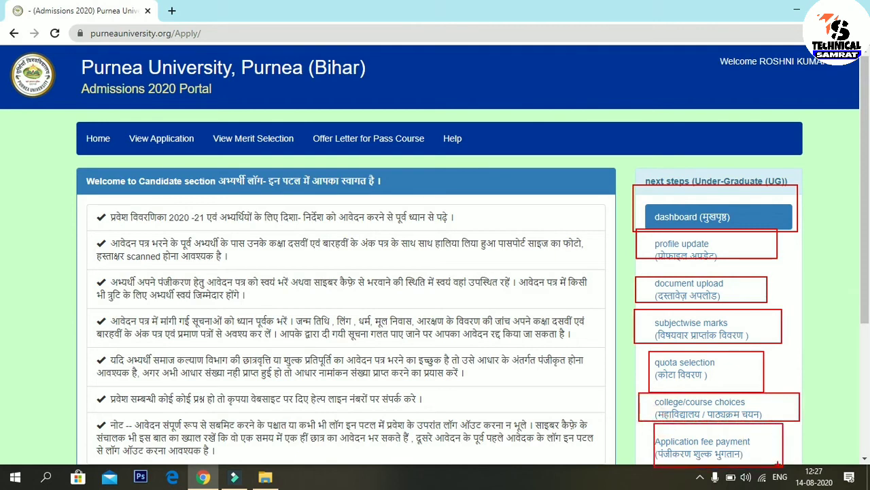
key(Escape)
Step: Mark the fee payment, view and download application links, then open profile update
scroll(2, 313, down, 1)
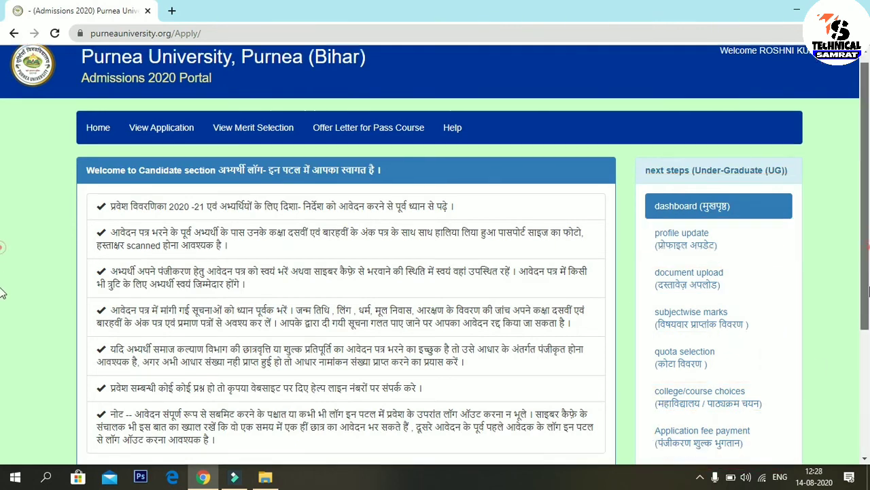
scroll(2, 313, down, 1)
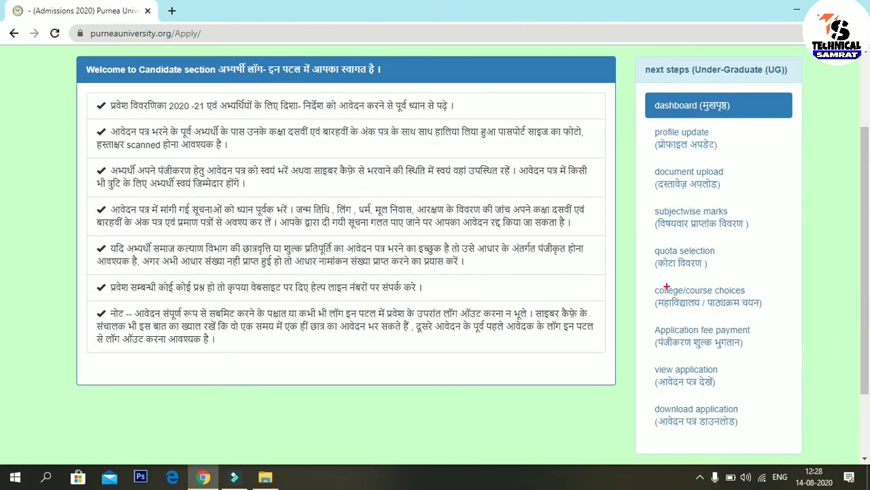
mouse_move(648, 326)
mouse_down()
mouse_move(660, 339)
mouse_move(766, 348)
mouse_up()
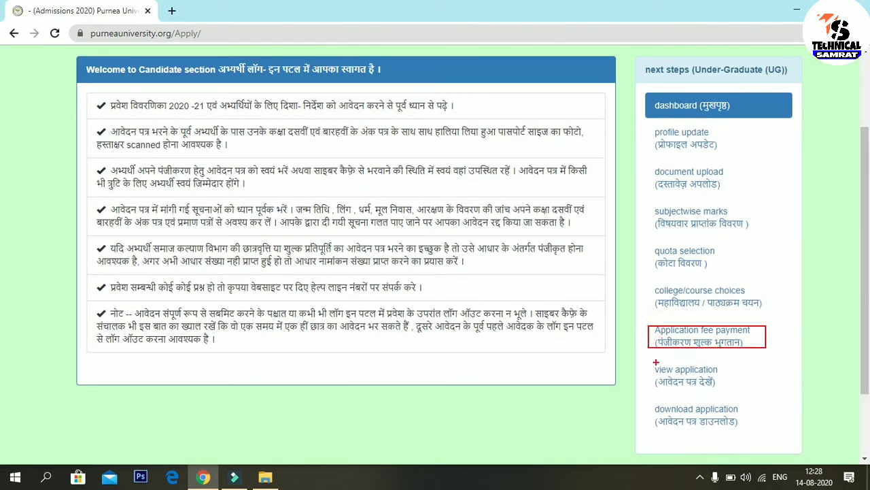
drag(651, 361, 760, 393)
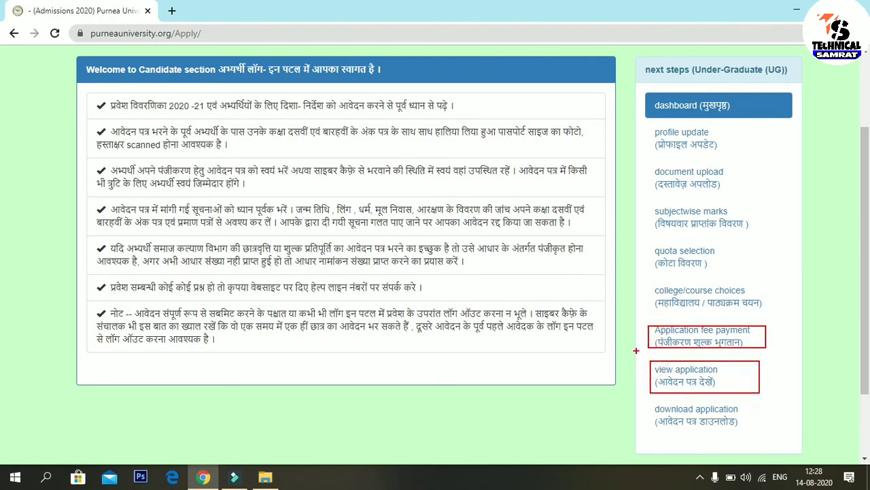
mouse_move(648, 395)
mouse_down()
mouse_move(700, 450)
mouse_move(770, 444)
mouse_move(773, 434)
mouse_up()
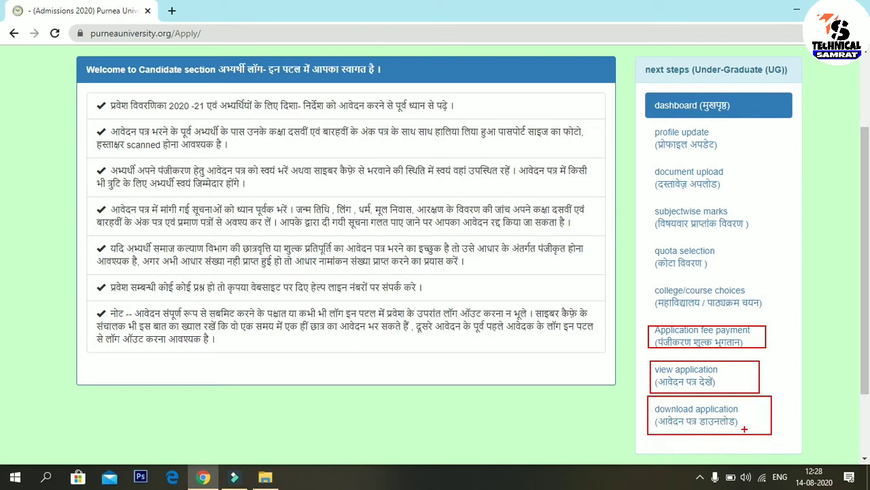
drag(792, 456, 673, 419)
drag(746, 447, 681, 413)
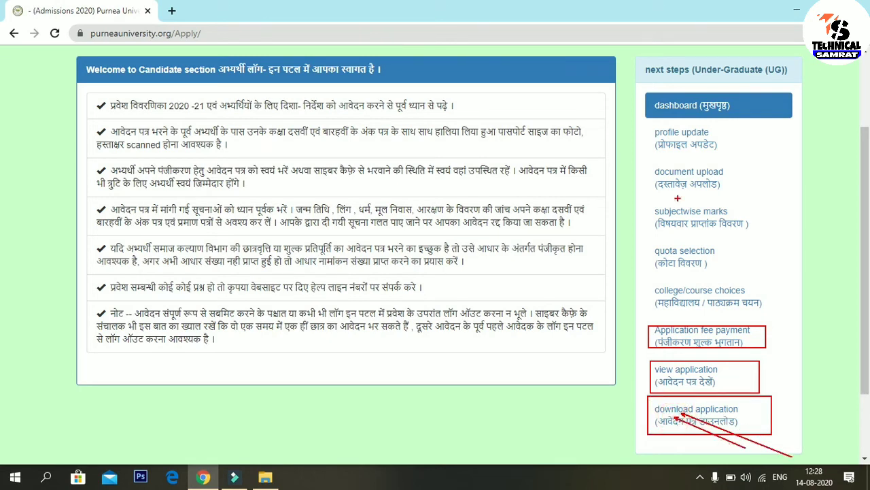
mouse_move(651, 126)
mouse_down()
mouse_move(669, 151)
mouse_move(759, 146)
mouse_up()
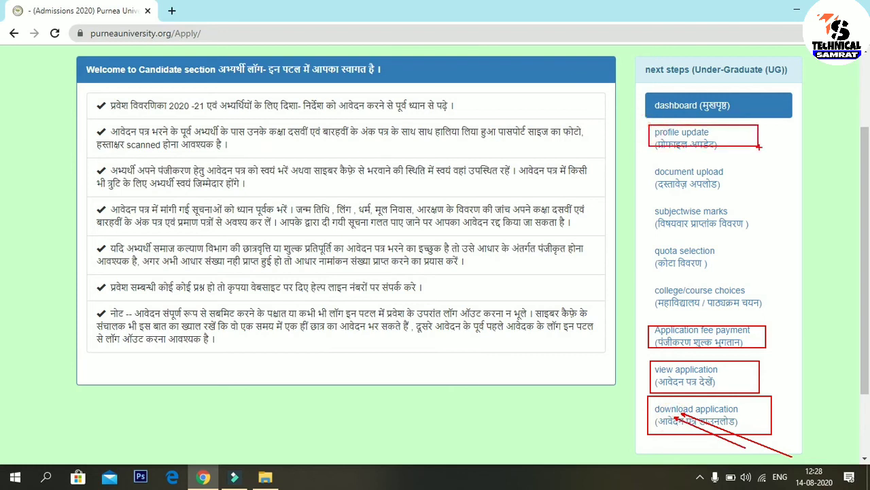
key(Escape)
click(667, 144)
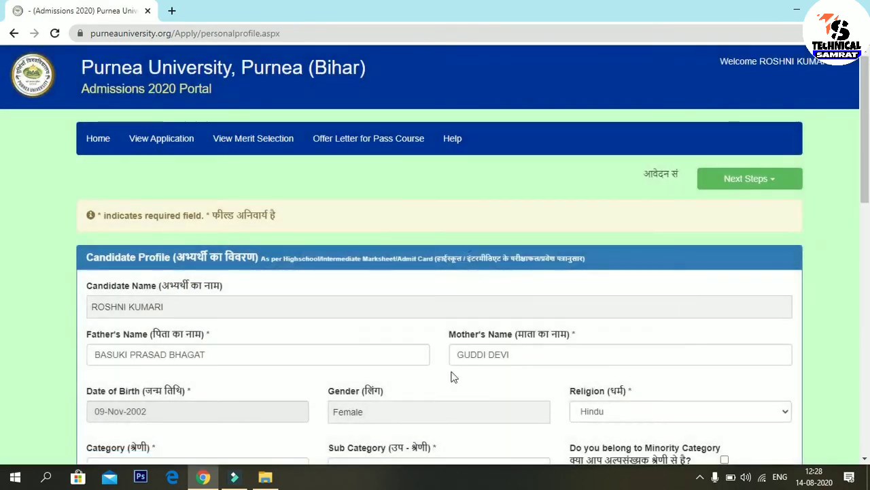
scroll(4, 198, down, 3)
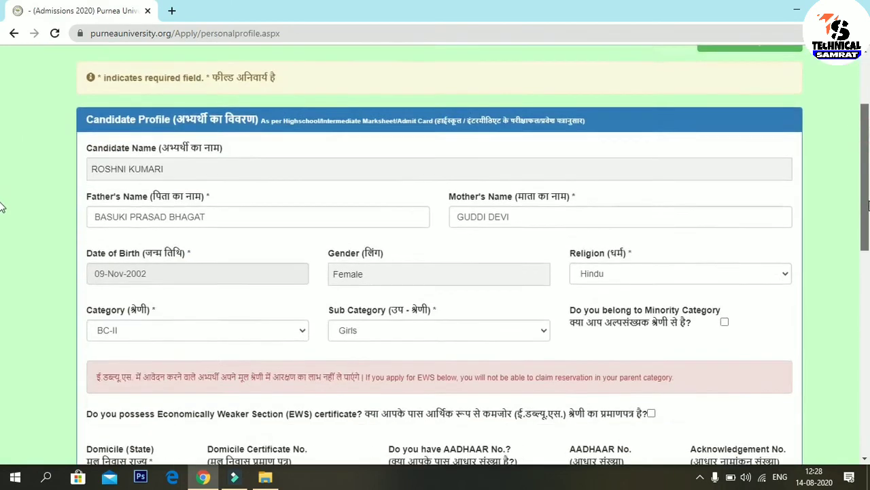
scroll(3, 230, down, 2)
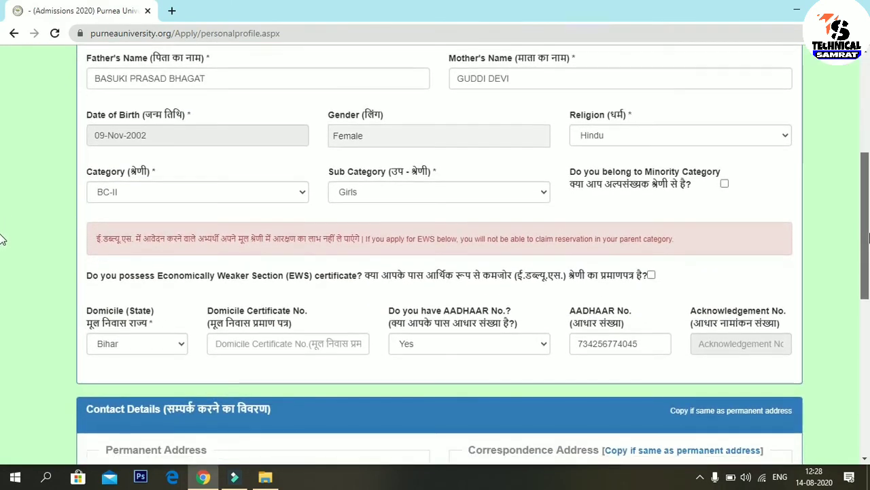
scroll(4, 242, down, 1)
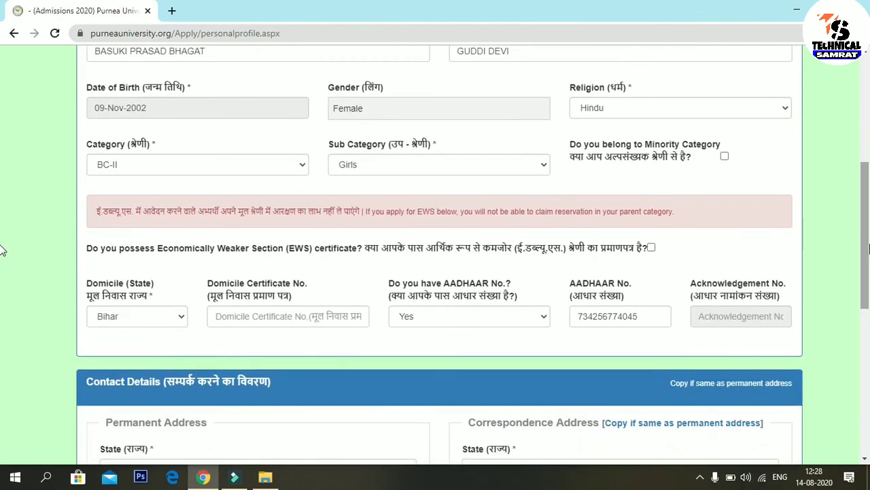
drag(557, 277, 688, 340)
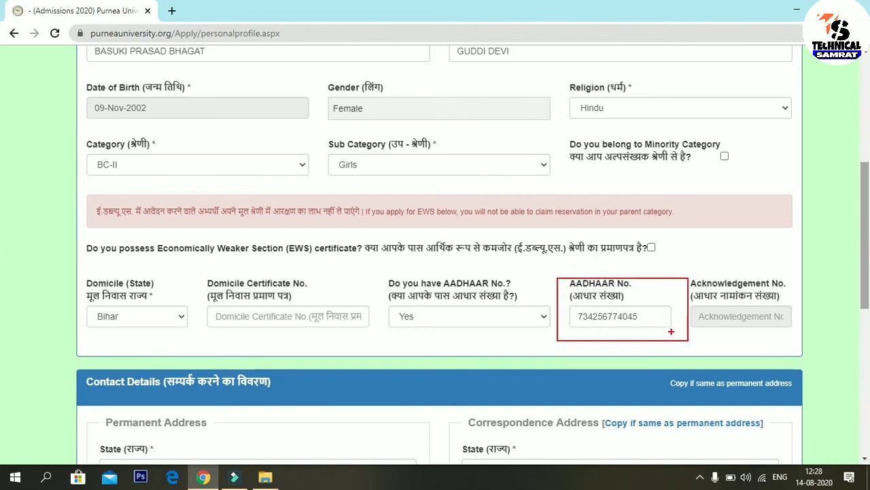
drag(638, 318, 703, 366)
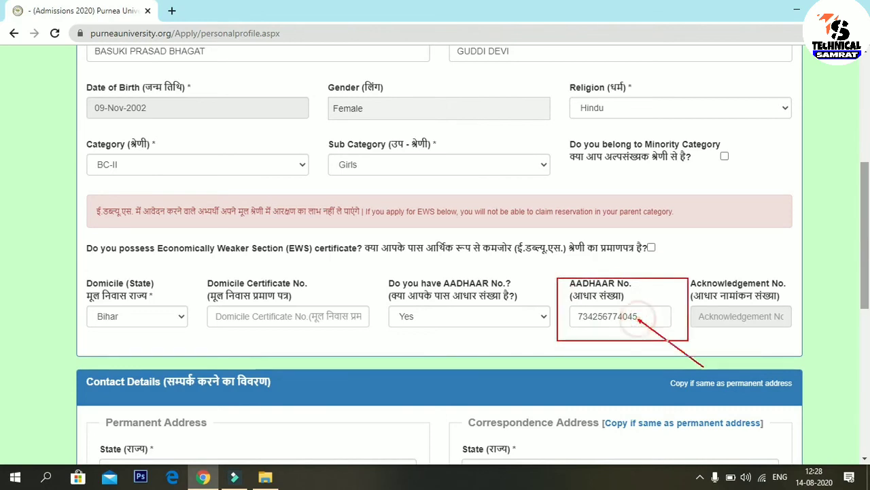
drag(598, 319, 658, 363)
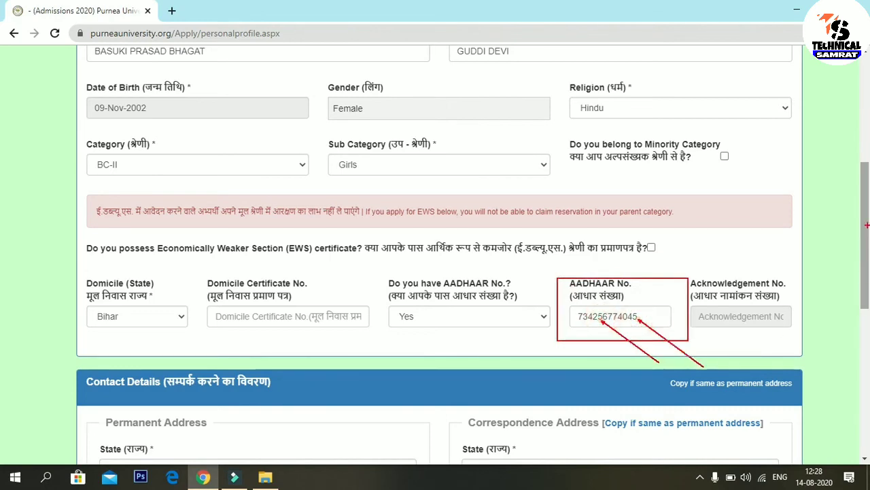
key(Escape)
scroll(446, 319, down, 6)
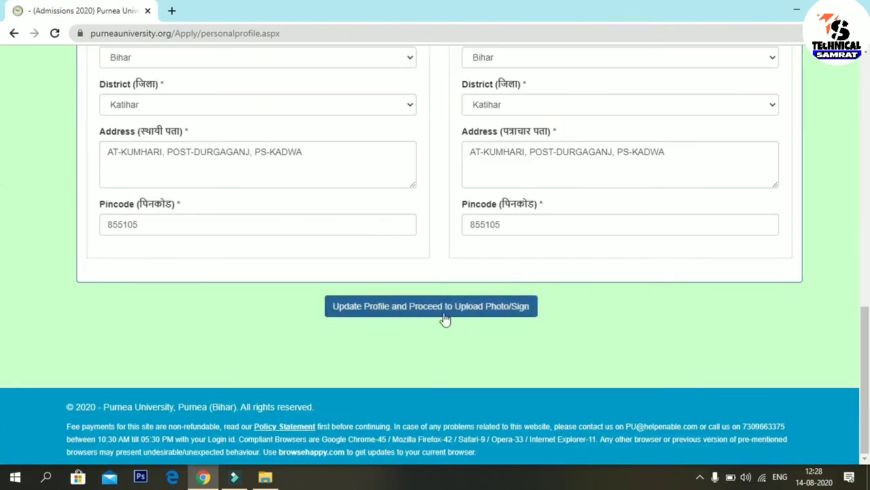
drag(865, 346, 866, 162)
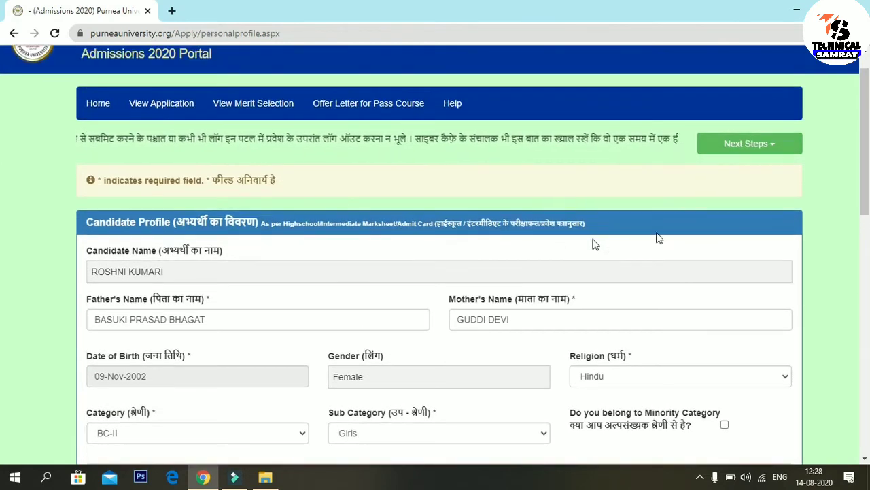
scroll(764, 213, up, 1)
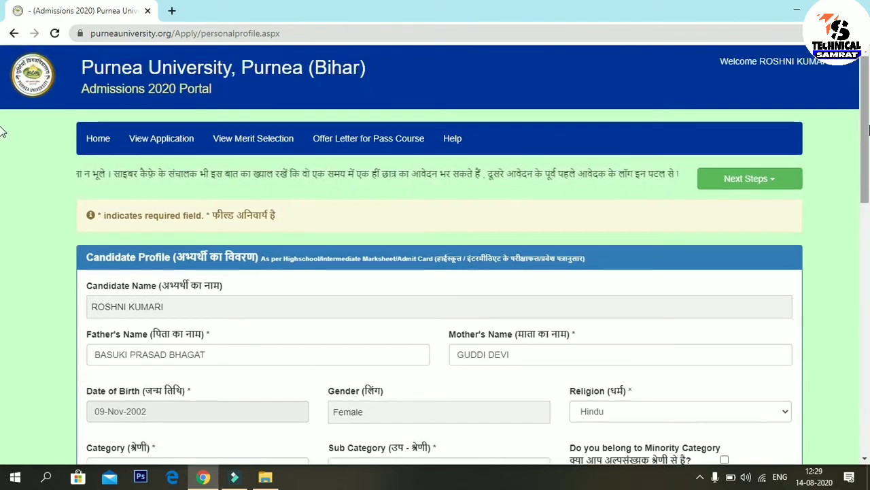
mouse_move(865, 102)
mouse_down()
mouse_move(868, 317)
mouse_move(866, 112)
mouse_up()
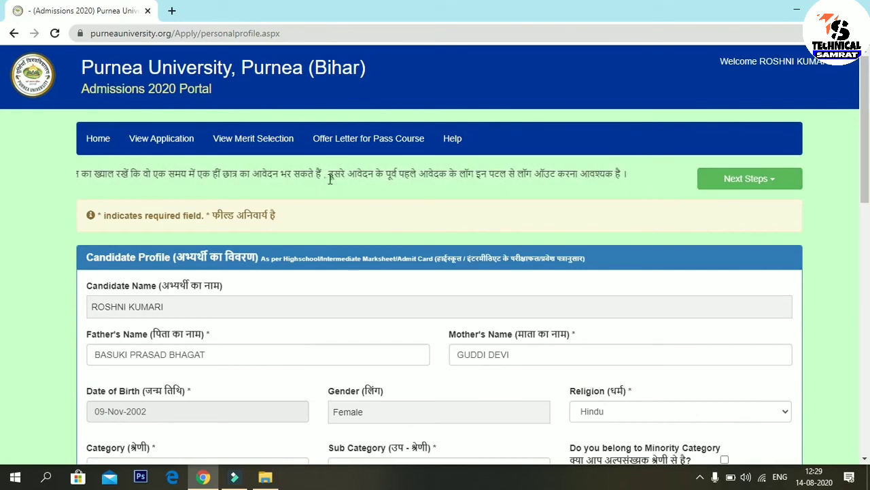
Step: Go to the document upload page from the Next Steps list
click(744, 181)
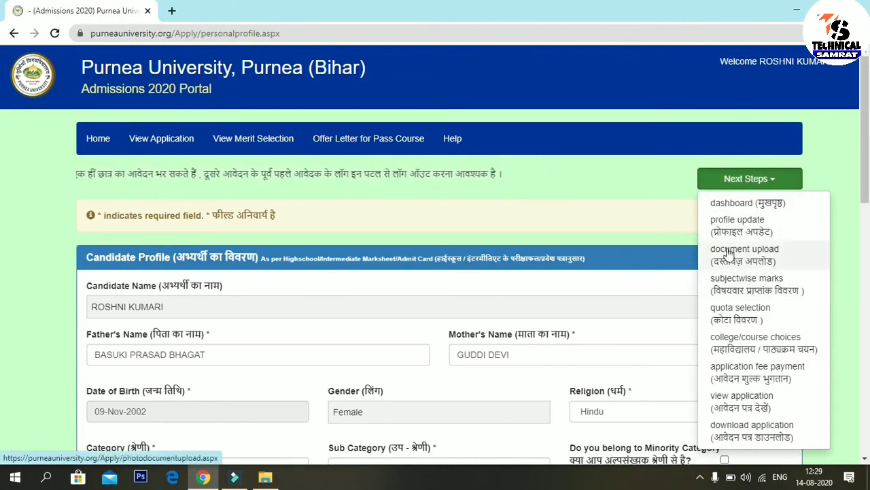
click(747, 265)
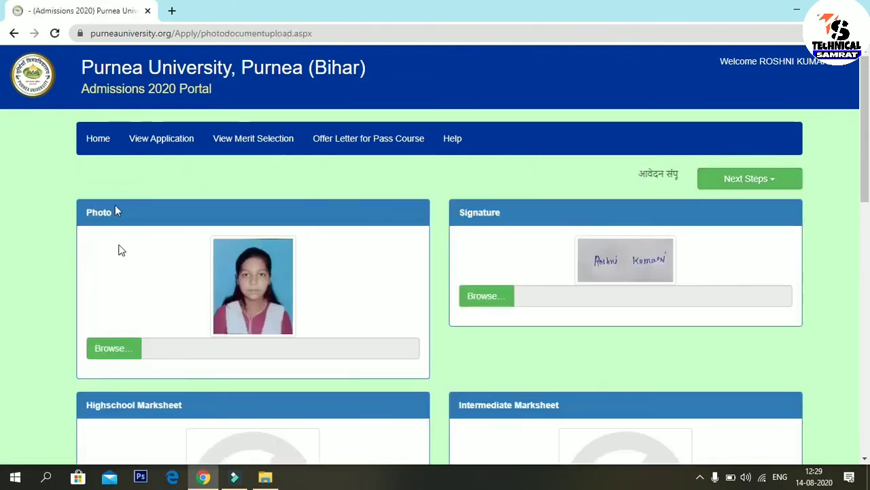
drag(866, 136, 867, 170)
scroll(321, 222, down, 2)
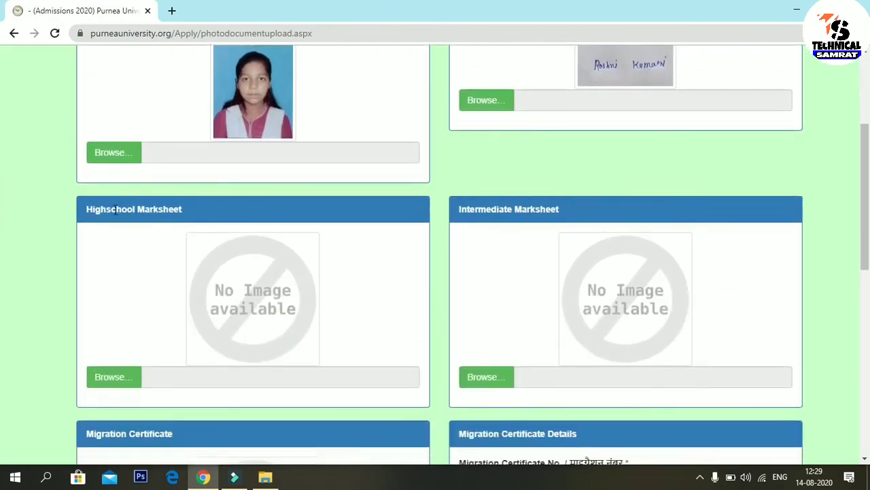
drag(866, 177, 867, 203)
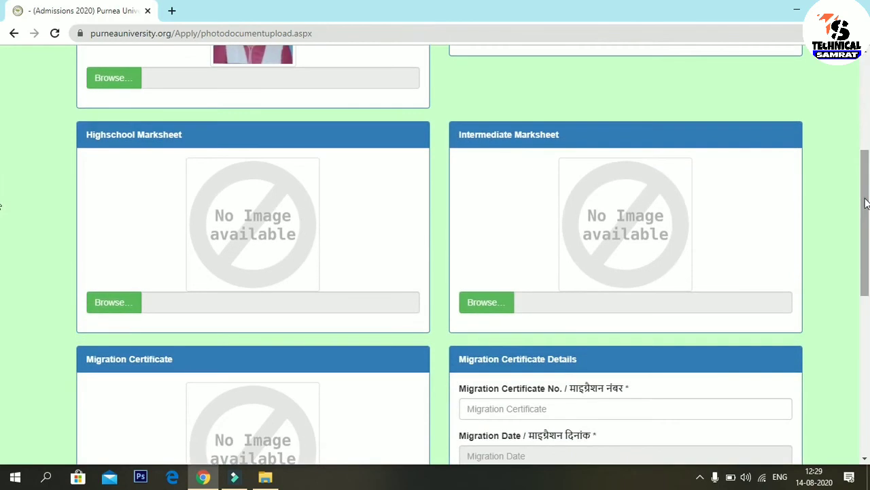
Step: Outline the Highschool and Intermediate Marksheet sections and Migration Certificate No. and Date fields
mouse_move(63, 124)
mouse_down()
mouse_move(93, 175)
mouse_move(251, 293)
mouse_move(350, 317)
mouse_up()
mouse_move(455, 106)
mouse_down()
mouse_move(471, 238)
mouse_move(748, 317)
mouse_move(812, 313)
mouse_up()
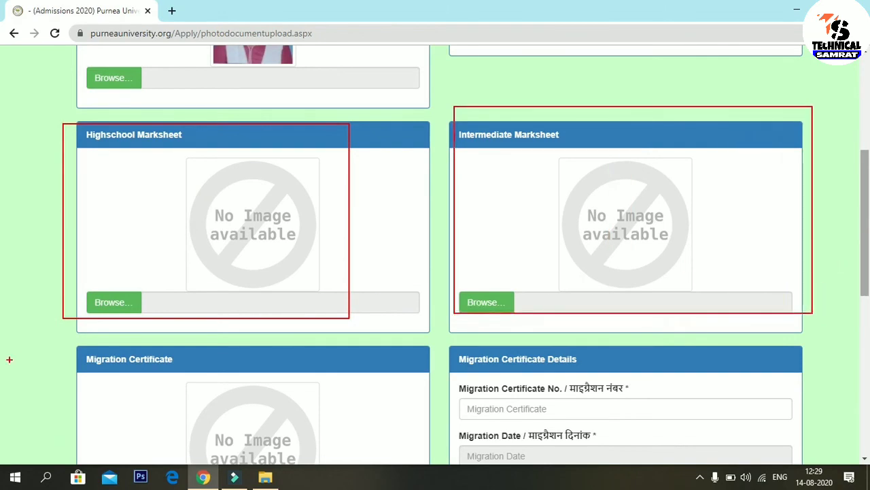
mouse_move(85, 332)
mouse_down()
mouse_move(159, 385)
mouse_move(217, 397)
mouse_up()
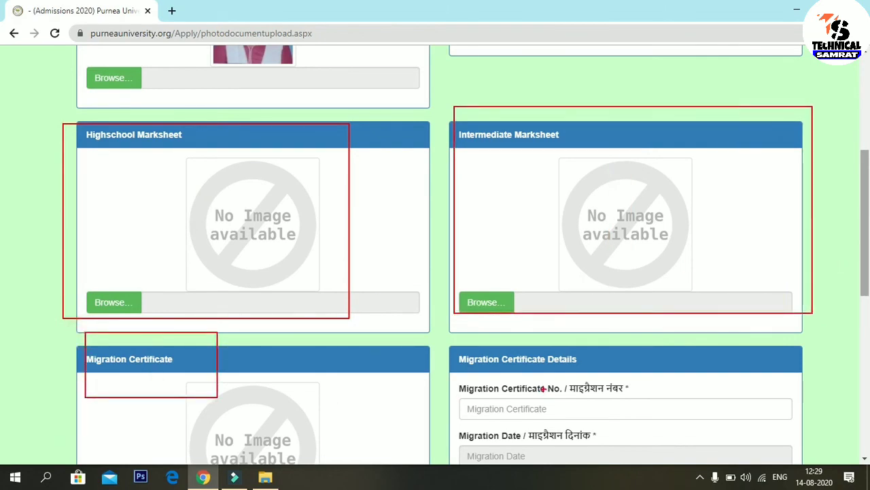
key(Escape)
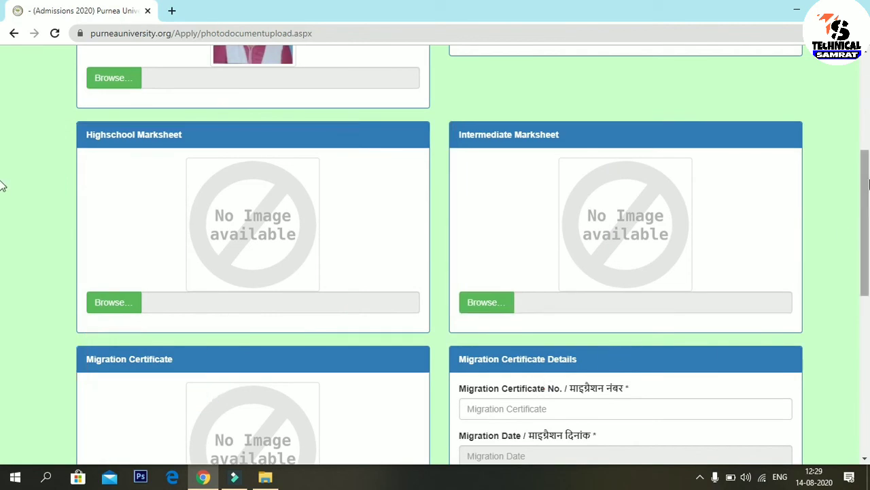
scroll(1, 184, down, 3)
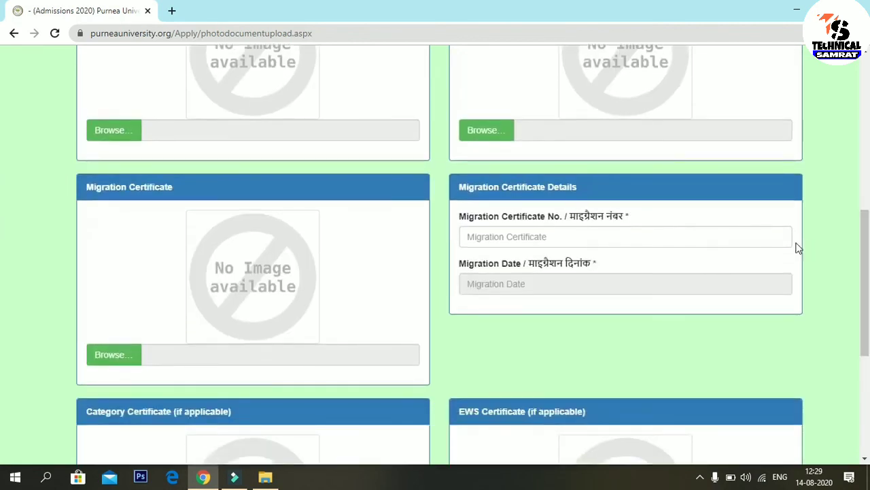
mouse_move(462, 198)
mouse_down()
mouse_move(493, 249)
mouse_move(713, 239)
mouse_up()
mouse_move(462, 242)
mouse_down()
mouse_move(461, 309)
mouse_move(608, 306)
mouse_up()
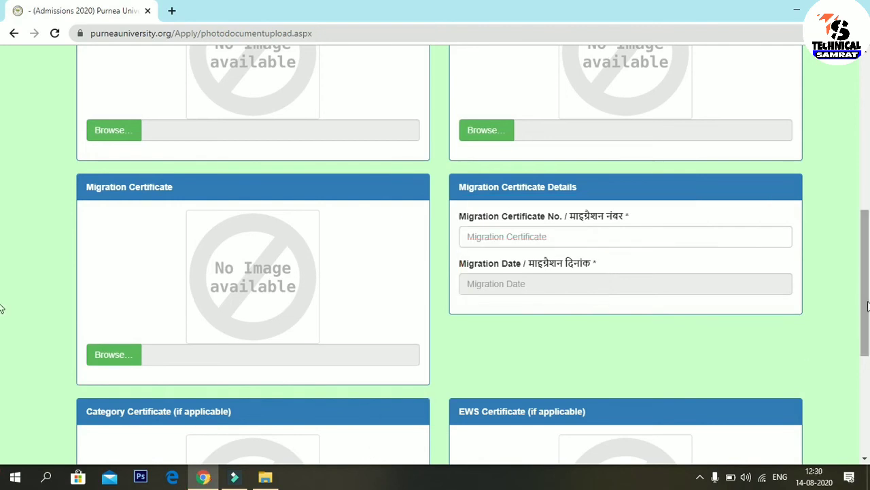
Step: Outline the Category and EWS Certificate sections and the final upload-and-continue button
scroll(2, 252, down, 3)
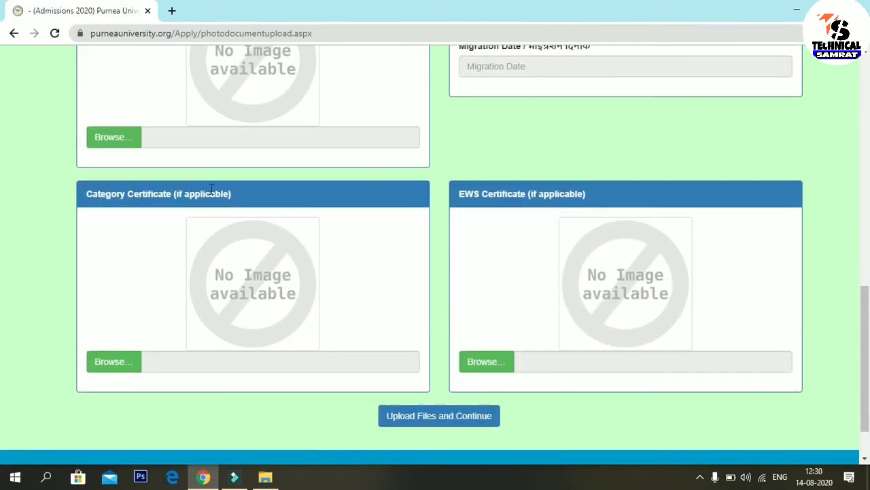
click(171, 208)
drag(84, 173, 309, 229)
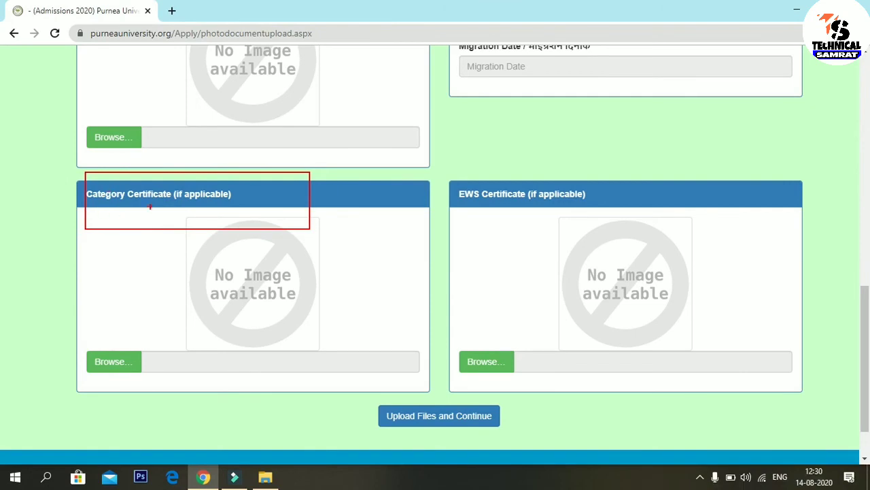
mouse_move(450, 181)
mouse_down()
mouse_move(529, 227)
mouse_move(661, 205)
mouse_up()
drag(759, 204, 799, 208)
mouse_move(364, 402)
mouse_down()
mouse_move(466, 442)
mouse_move(566, 428)
mouse_up()
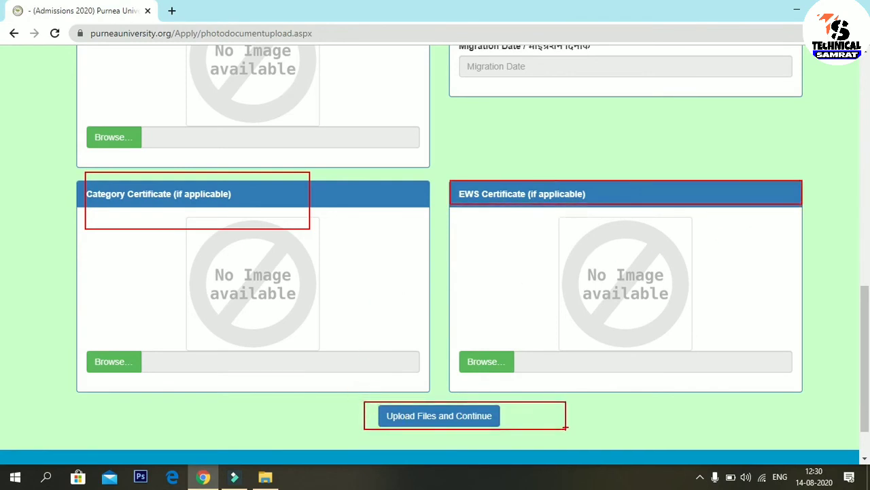
key(Escape)
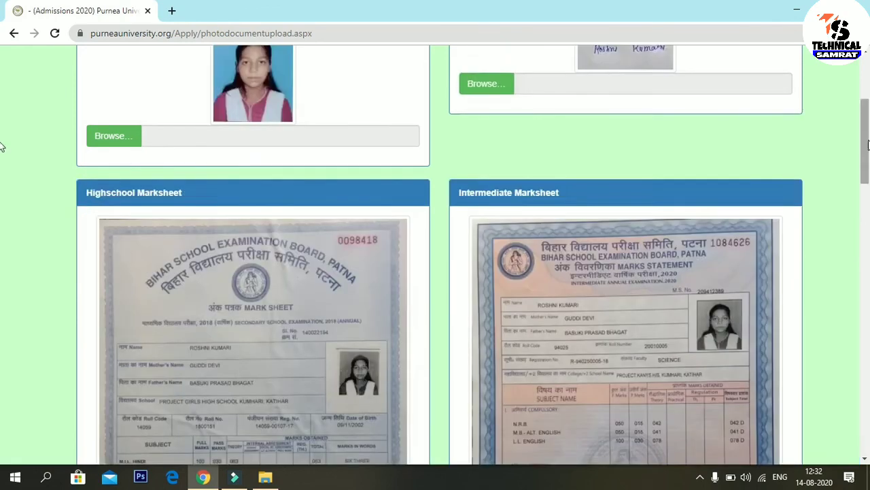
drag(868, 144, 869, 299)
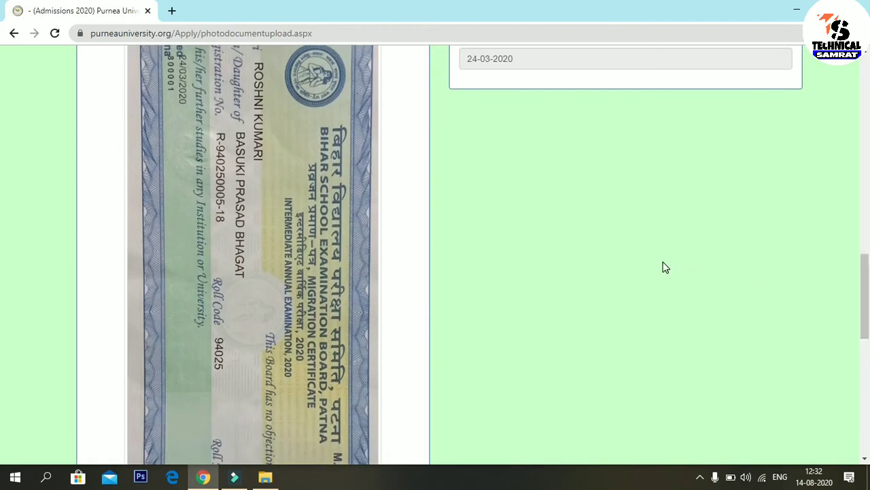
Step: Outline the MIGRATION CERTIFICATE title and certificate number on the certificate image
mouse_move(297, 274)
mouse_down()
mouse_move(324, 323)
mouse_move(318, 422)
mouse_move(325, 410)
mouse_up()
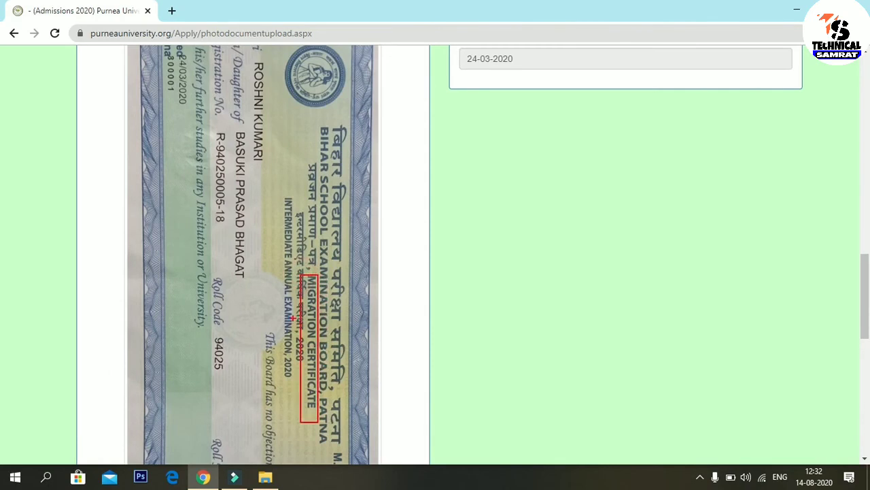
key(Escape)
drag(865, 299, 865, 337)
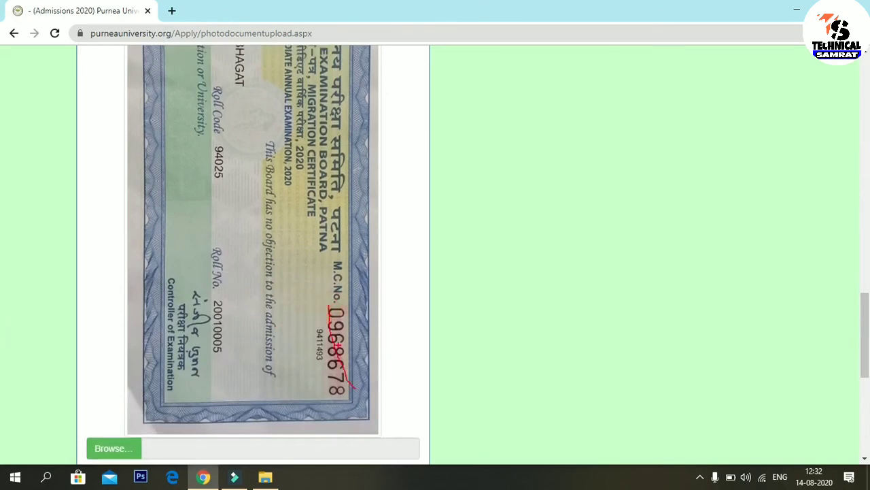
mouse_move(324, 304)
mouse_down()
mouse_move(348, 389)
mouse_move(372, 406)
mouse_up()
key(e)
mouse_move(319, 302)
mouse_down()
mouse_move(333, 399)
mouse_move(373, 402)
mouse_up()
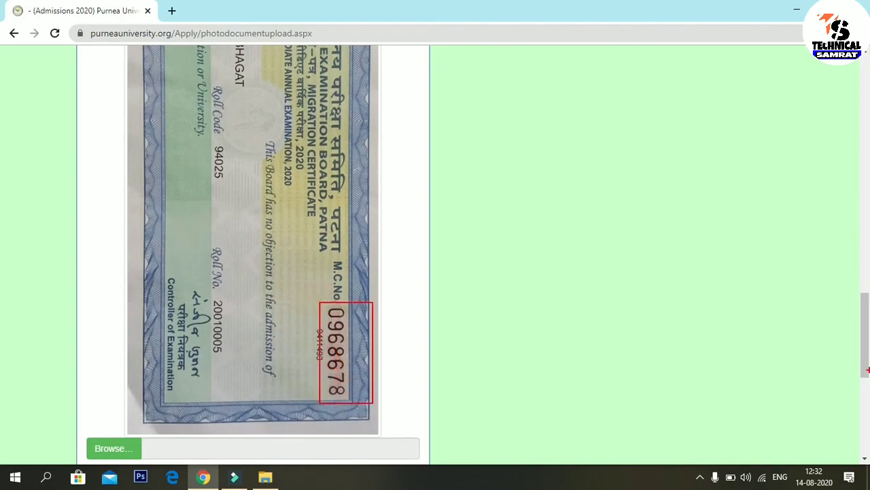
drag(866, 367, 855, 265)
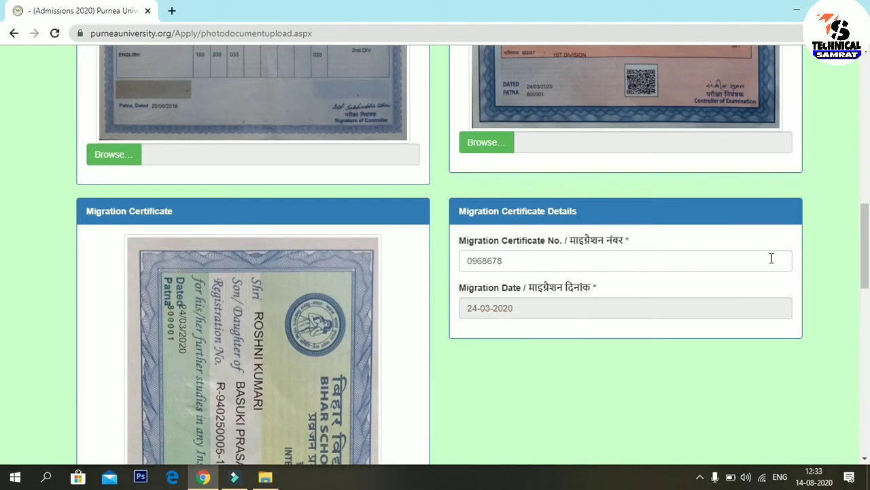
Step: Submit the documents with Upload Files and Continue
scroll(2, 312, down, 10)
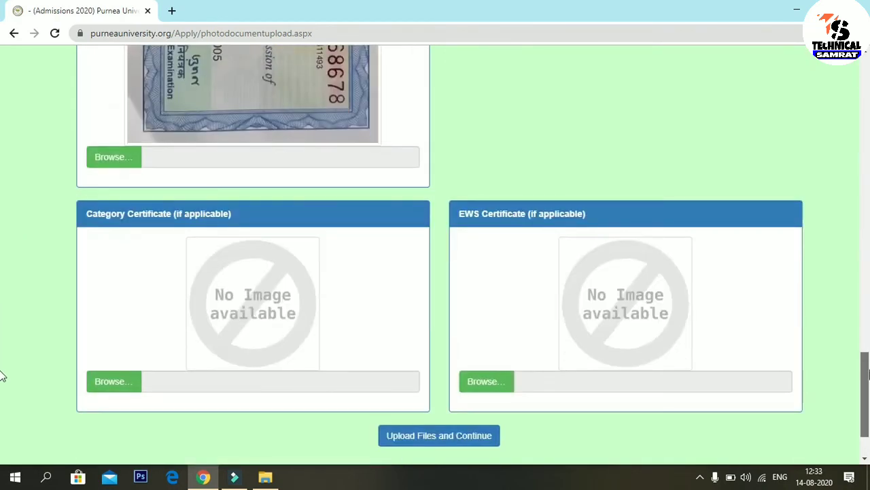
scroll(2, 376, down, 1)
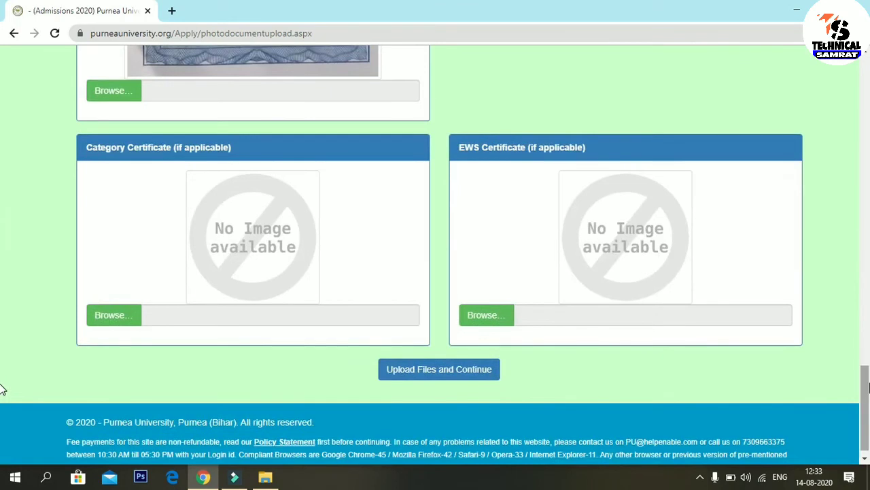
scroll(2, 389, down, 1)
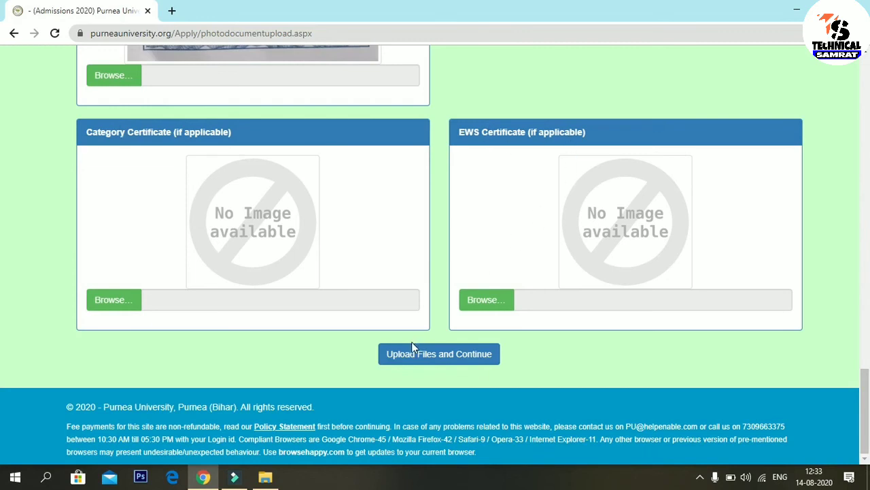
click(438, 355)
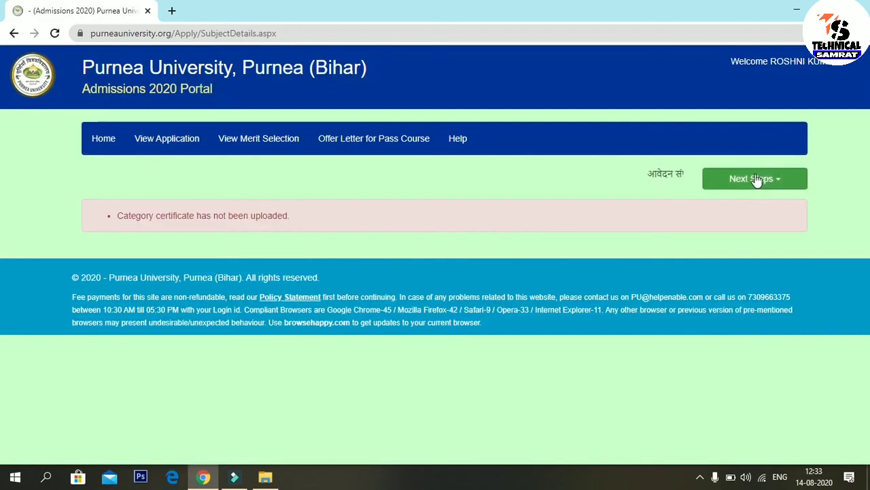
Step: Try the subjectwise marks step twice via Next Steps, then return to document upload
click(757, 181)
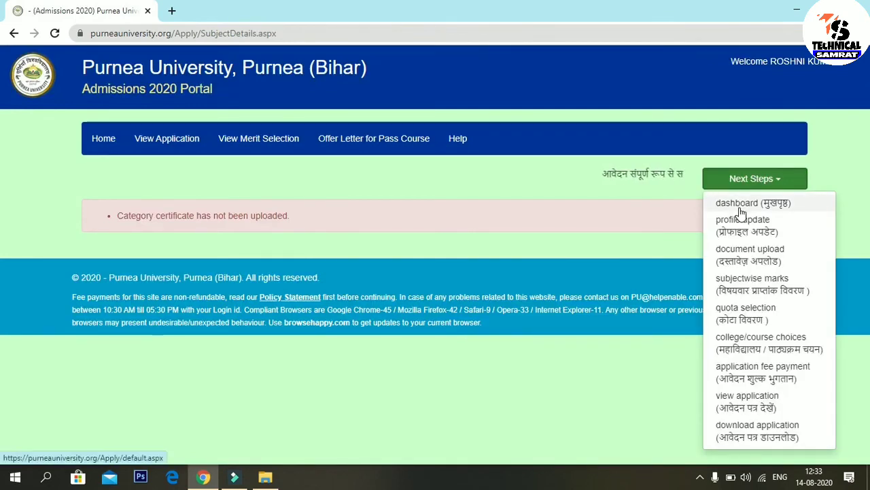
click(773, 289)
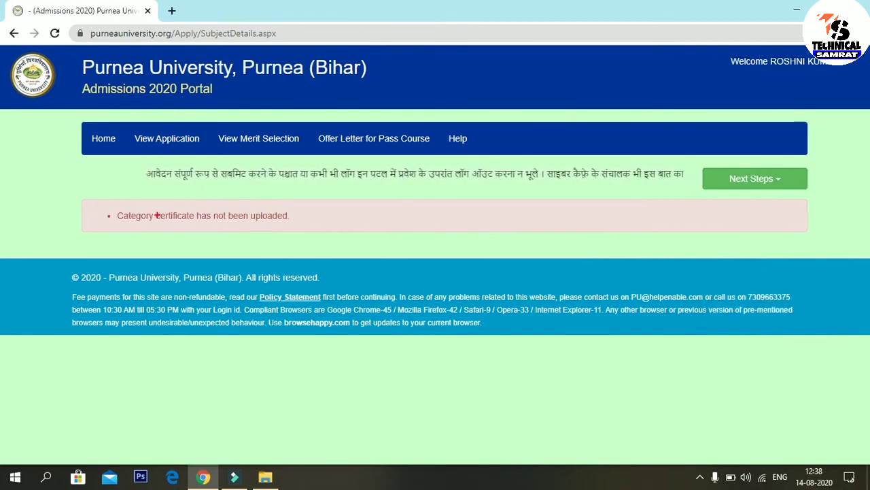
mouse_move(103, 192)
mouse_down()
mouse_move(133, 243)
mouse_move(320, 251)
mouse_up()
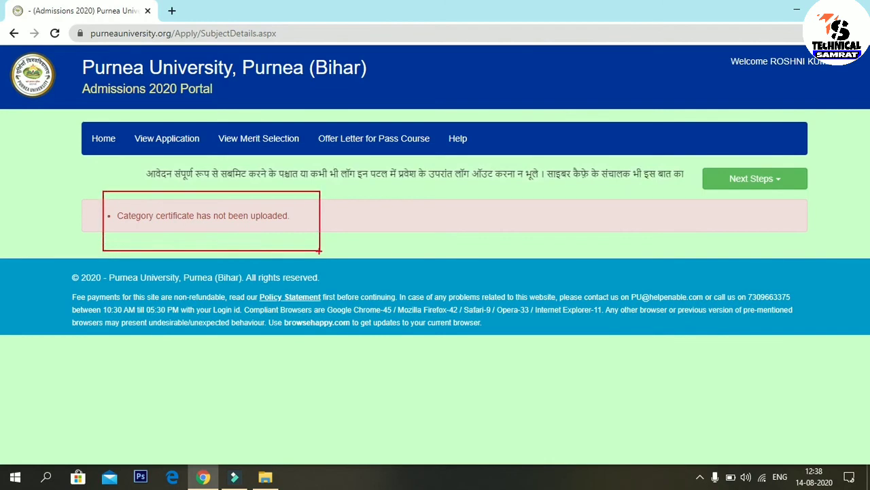
click(750, 181)
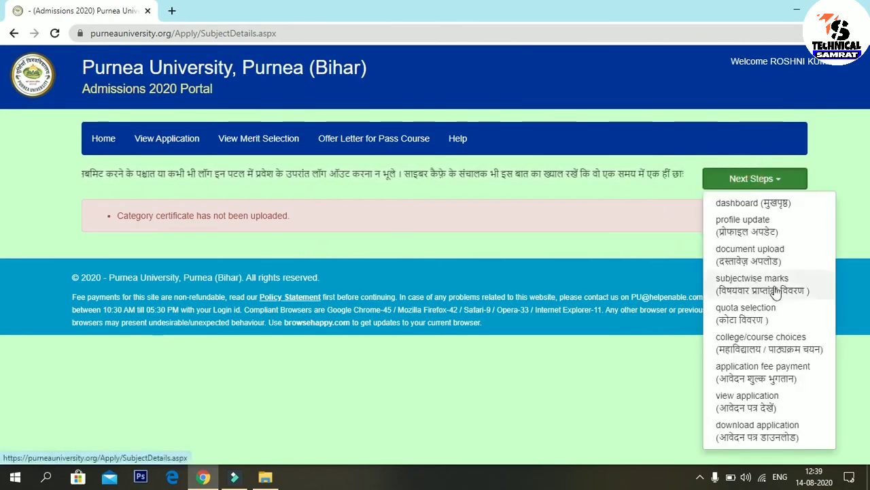
click(748, 291)
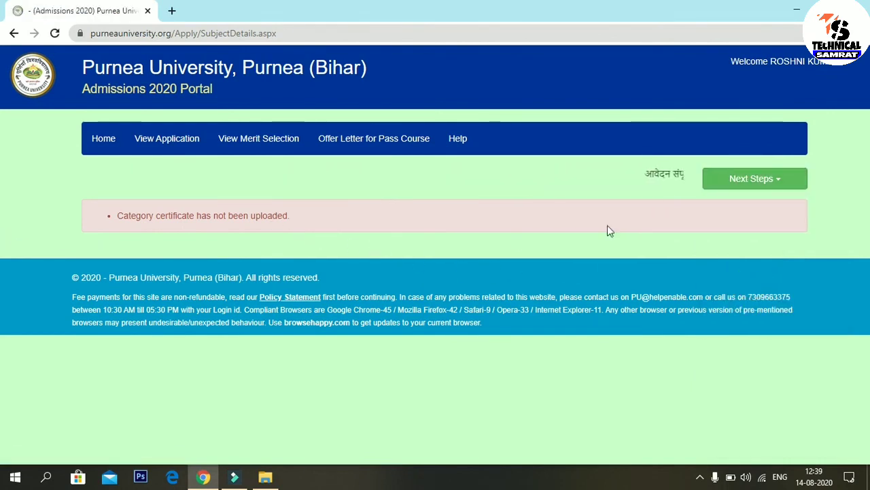
click(751, 179)
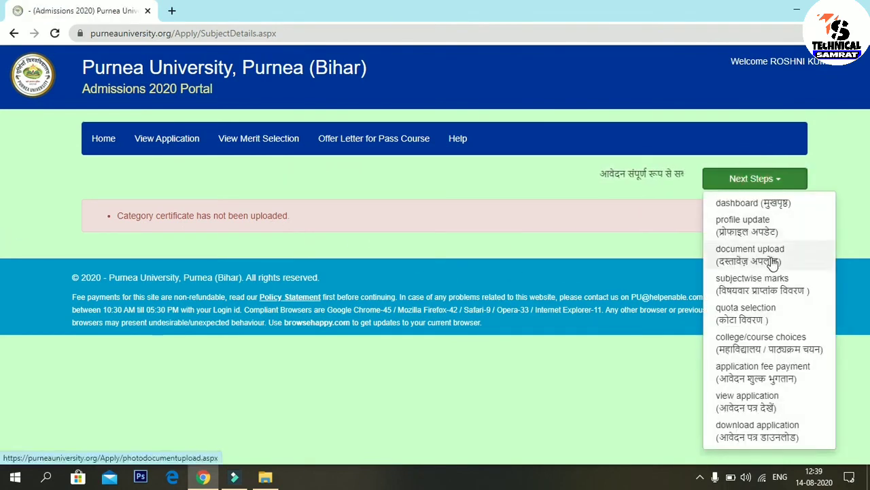
click(773, 264)
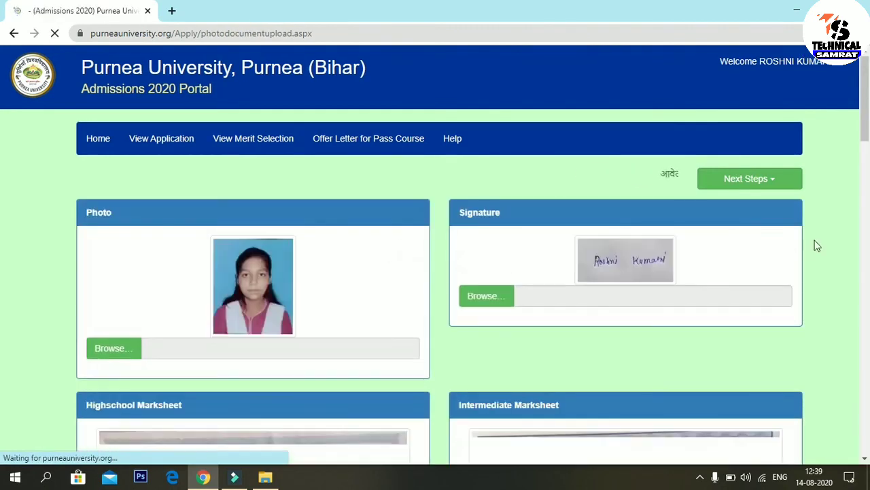
Step: Attach IMG_20200814_123540_copy_959x1162.jpg as the Category Certificate
scroll(2, 185, down, 5)
drag(868, 184, 867, 417)
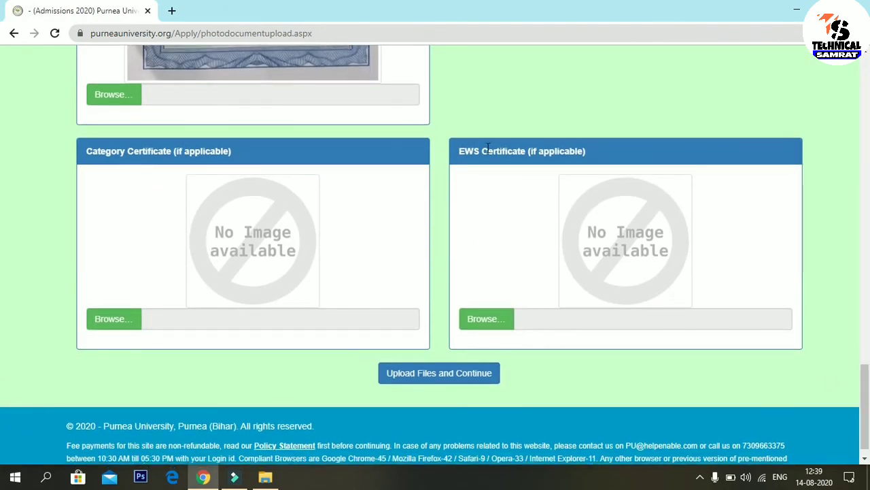
click(117, 321)
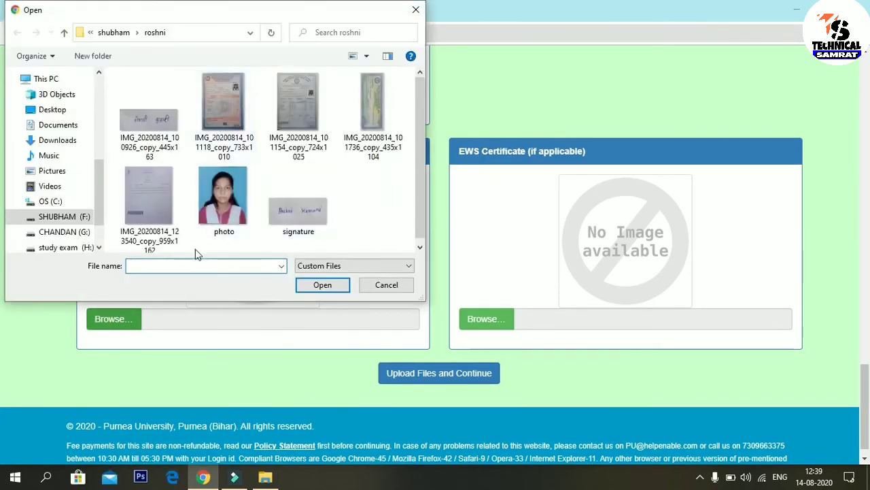
double_click(154, 208)
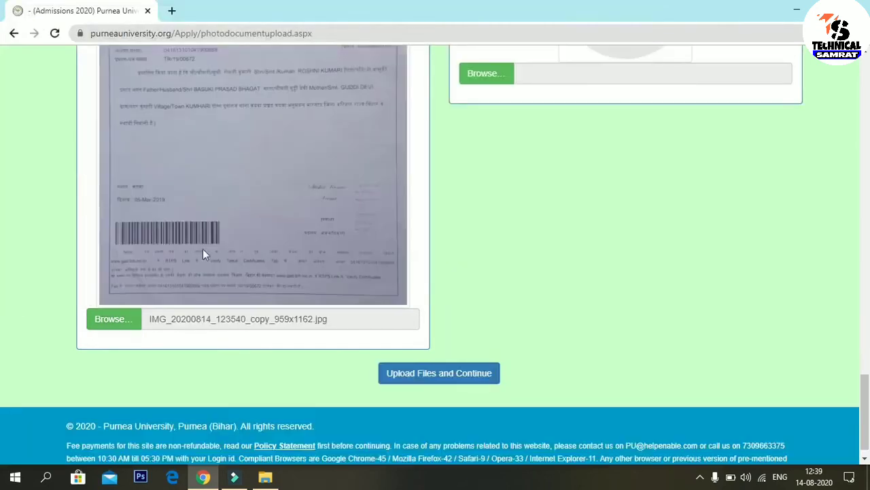
Step: Resubmit the documents with Upload Files and Continue
mouse_move(866, 412)
mouse_down()
mouse_move(868, 335)
mouse_move(868, 398)
mouse_up()
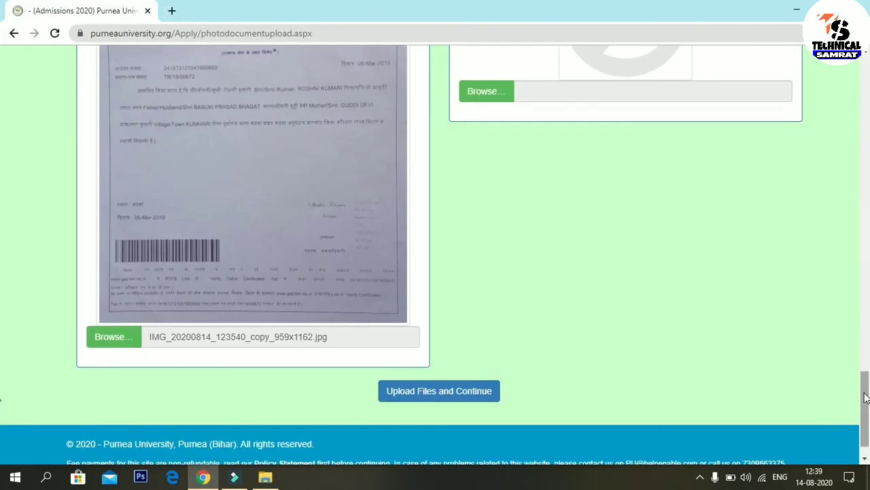
mouse_move(867, 398)
mouse_down()
mouse_move(868, 374)
mouse_move(868, 393)
mouse_up()
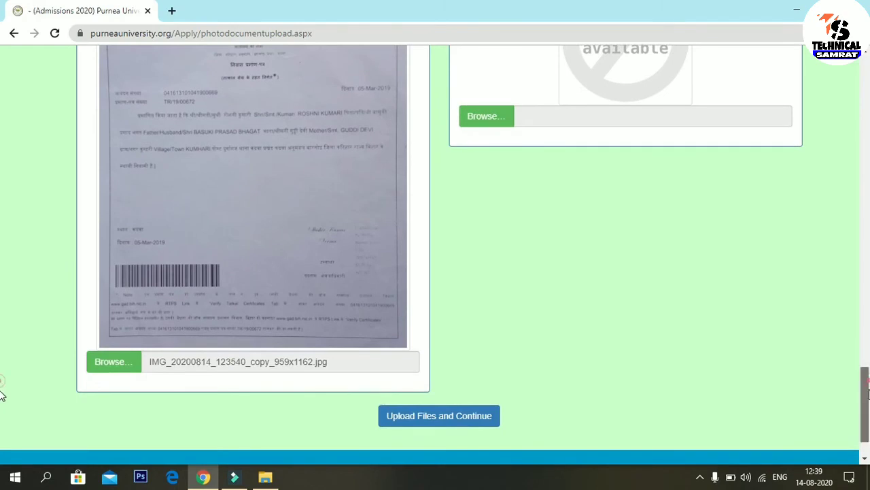
scroll(2, 388, down, 1)
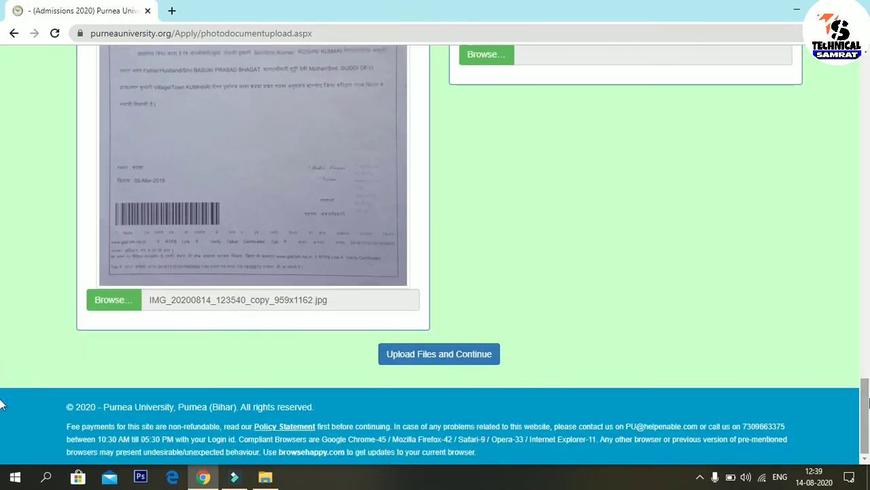
scroll(2, 404, up, 1)
scroll(2, 402, down, 1)
click(459, 366)
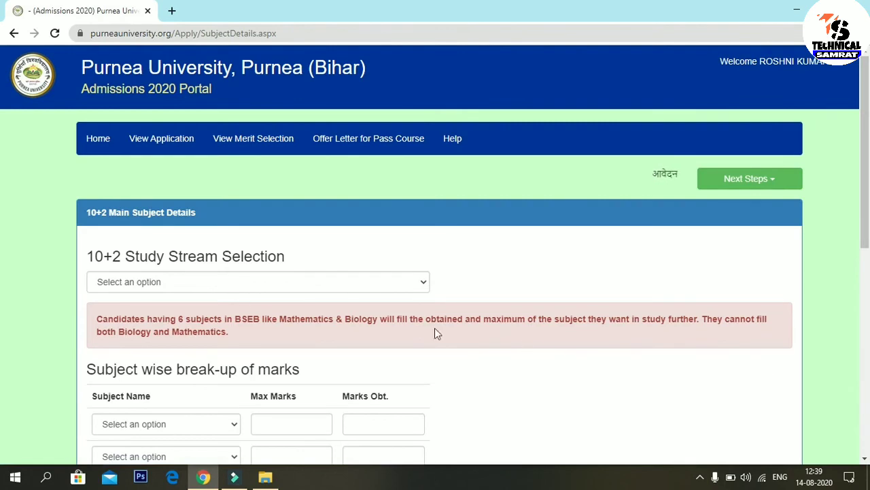
scroll(1, 244, down, 3)
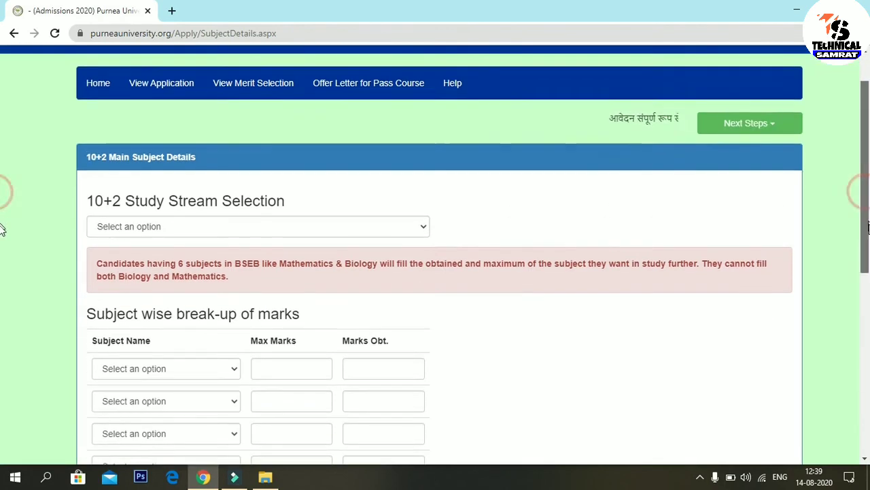
scroll(2, 286, down, 4)
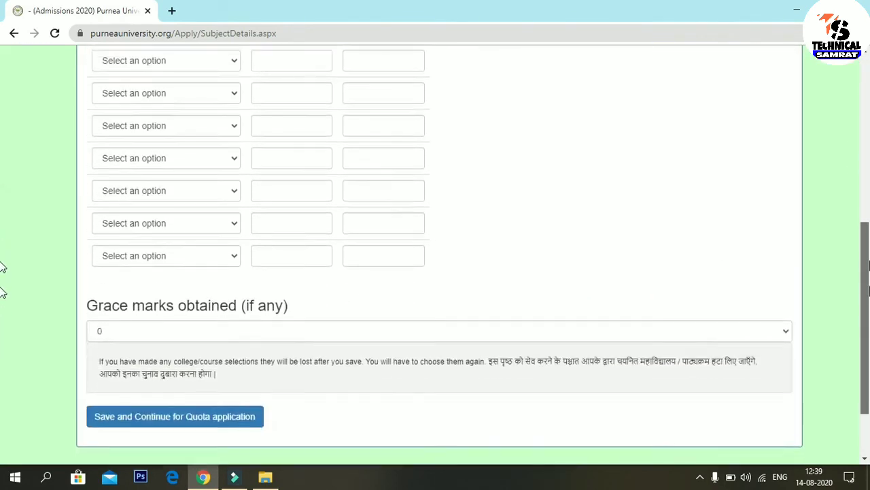
scroll(2, 204, up, 5)
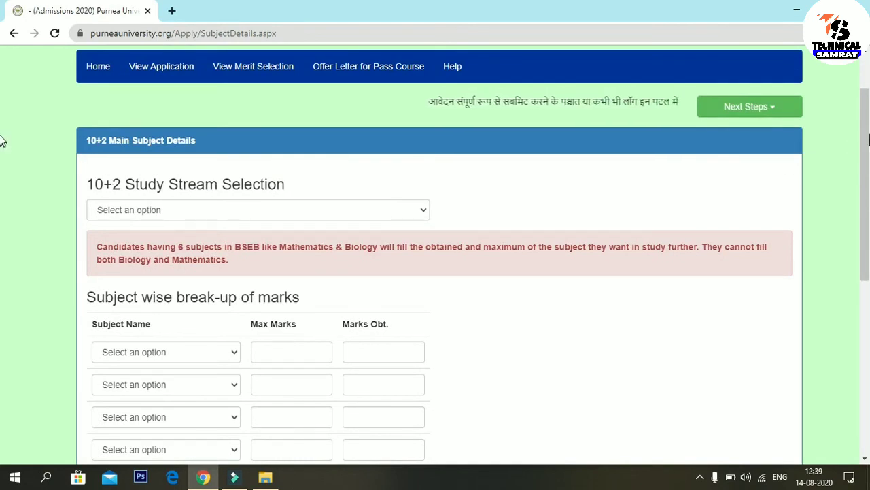
scroll(865, 164, down, 1)
scroll(866, 163, down, 3)
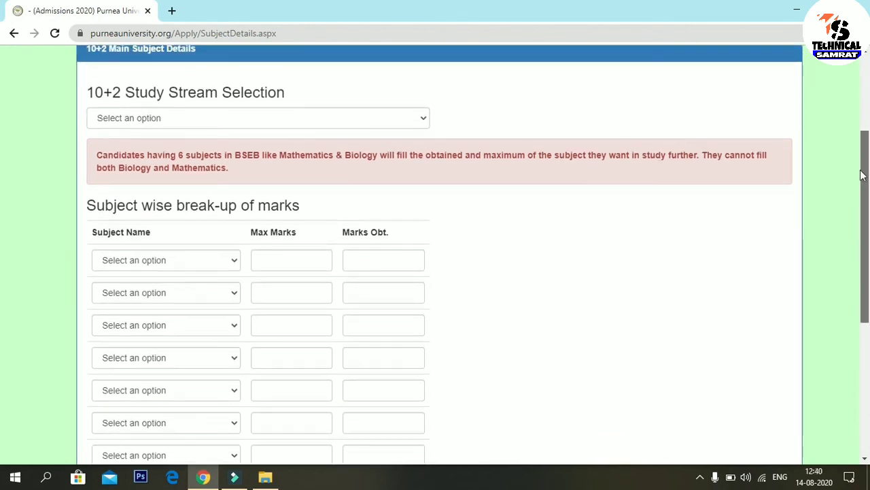
scroll(861, 272, down, 2)
scroll(1, 272, up, 7)
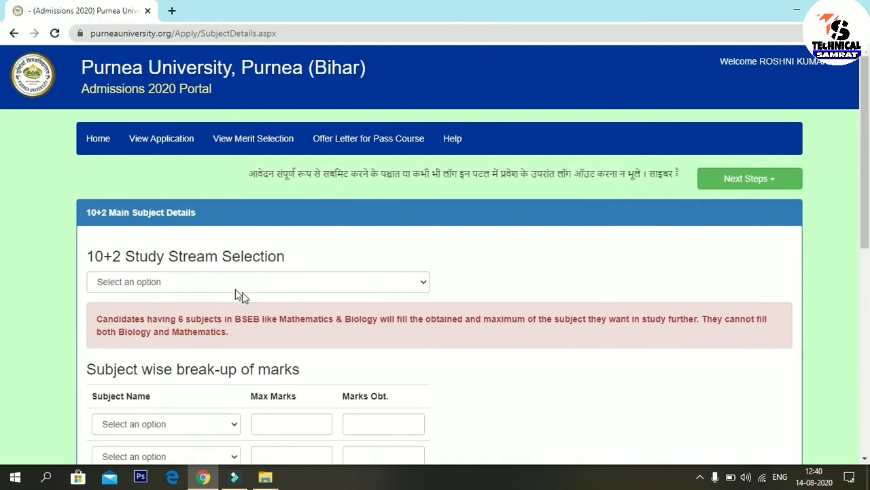
Step: Select Science as the 10+2 study stream and check the first row's subject list
click(196, 282)
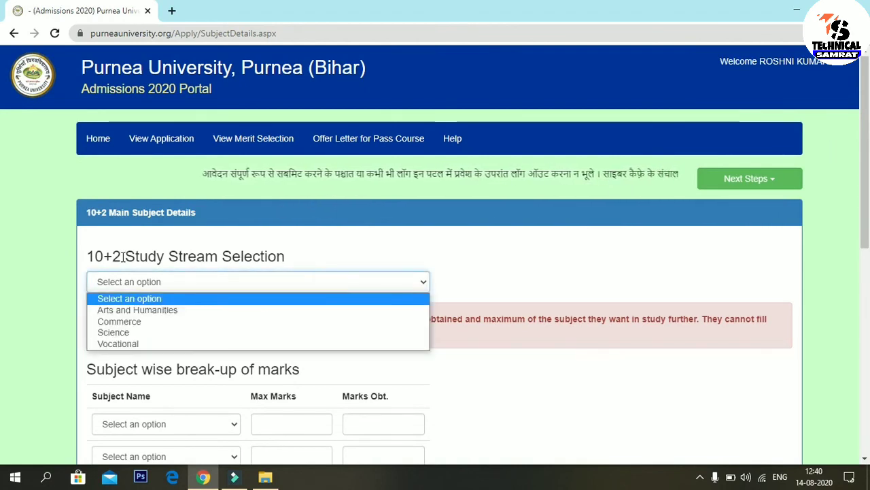
click(163, 333)
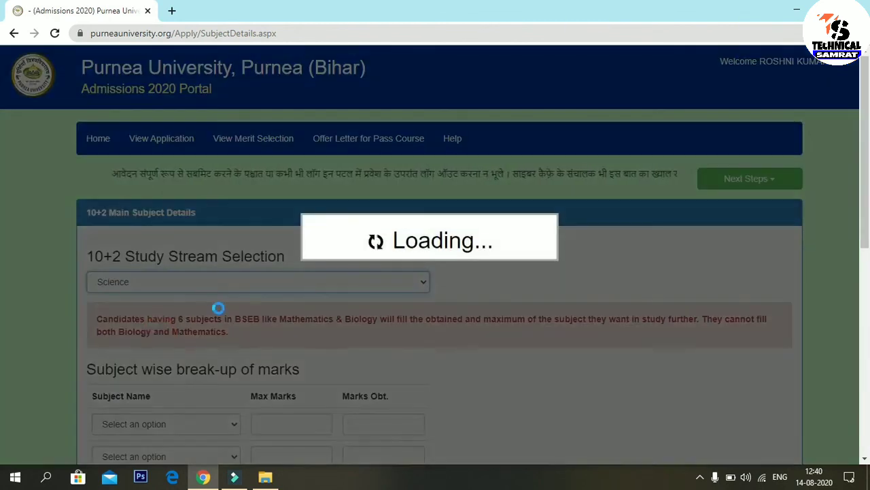
scroll(2, 238, down, 2)
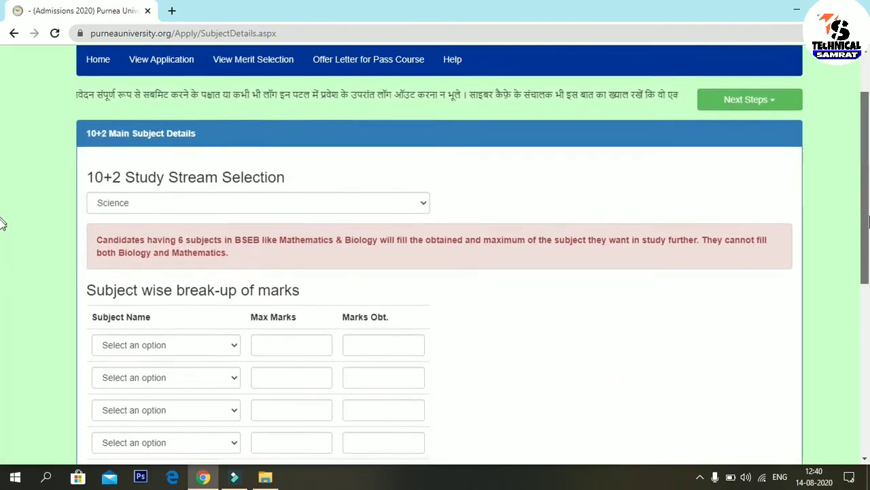
scroll(2, 242, down, 1)
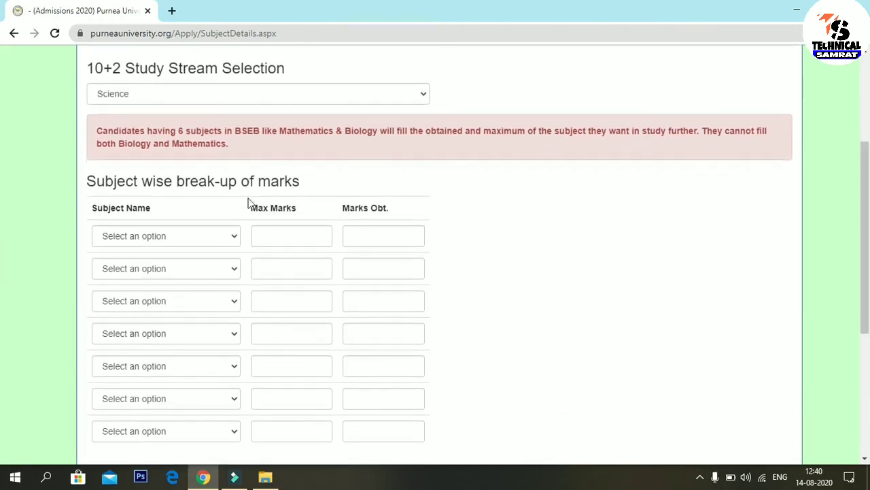
click(193, 235)
drag(237, 110, 241, 144)
drag(248, 97, 224, 68)
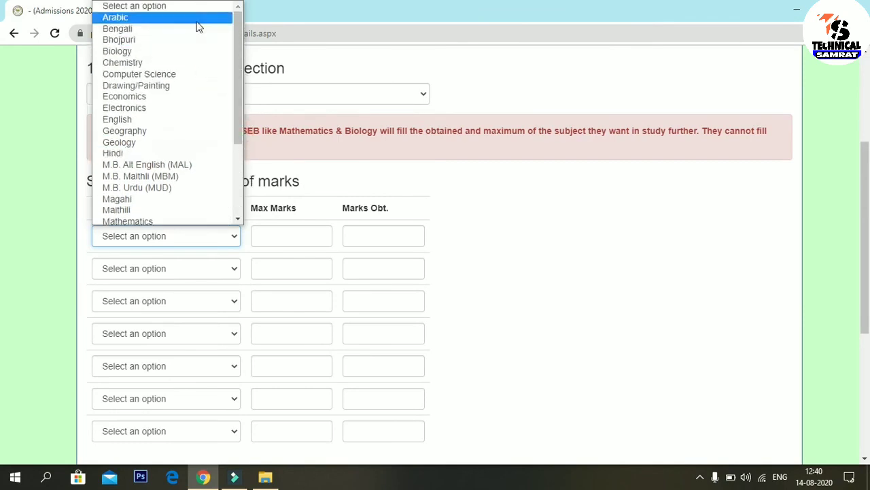
click(466, 181)
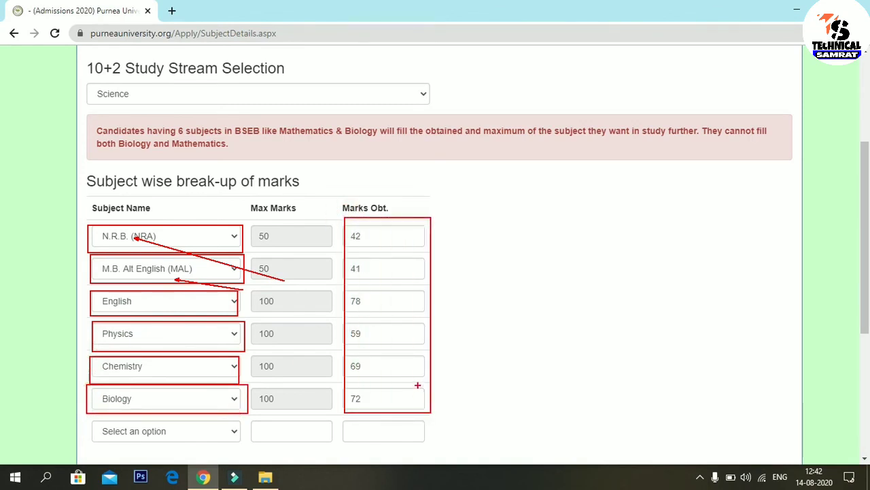
Step: Keep grace marks at 0, save subject details, and confirm clearing existing college selections
scroll(732, 274, down, 3)
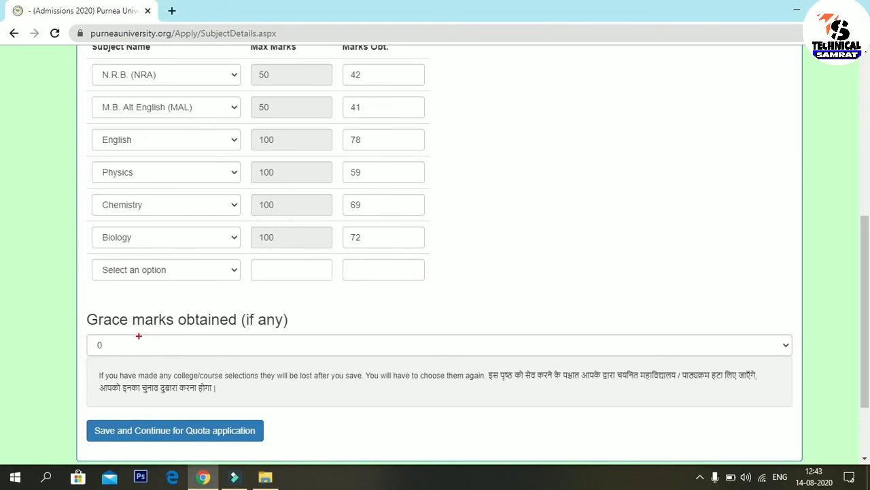
drag(98, 319, 648, 378)
click(415, 347)
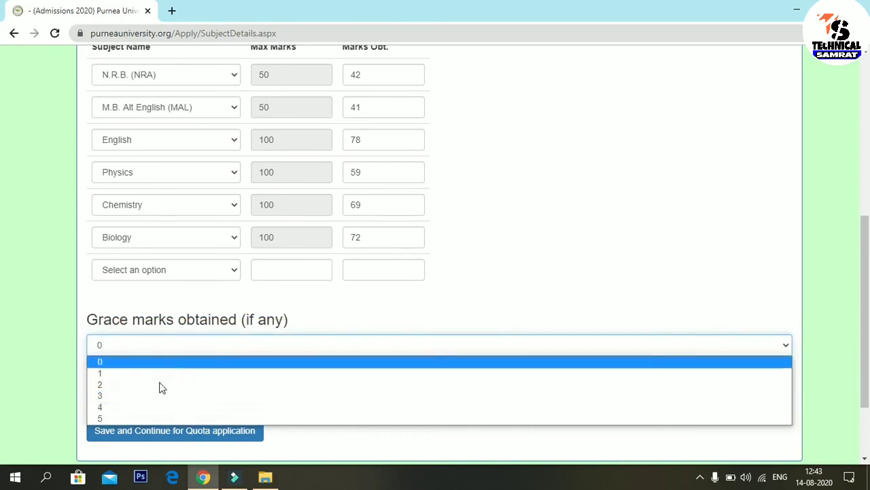
click(134, 367)
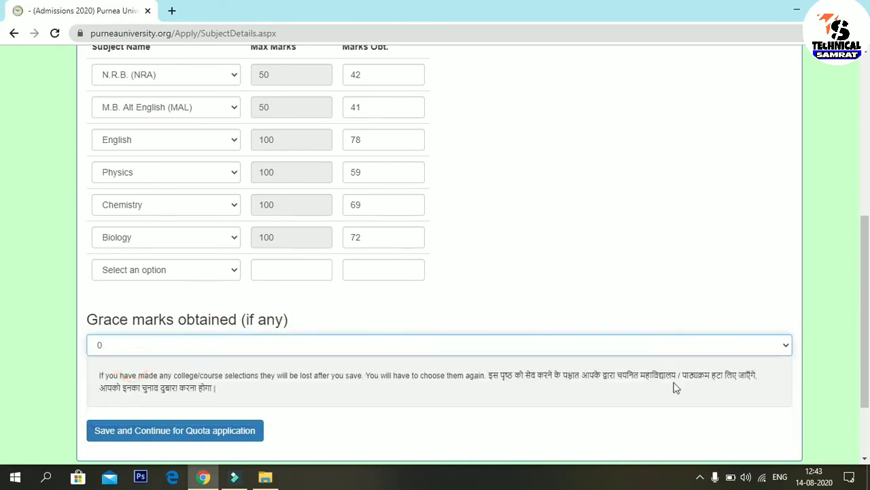
scroll(4, 325, down, 1)
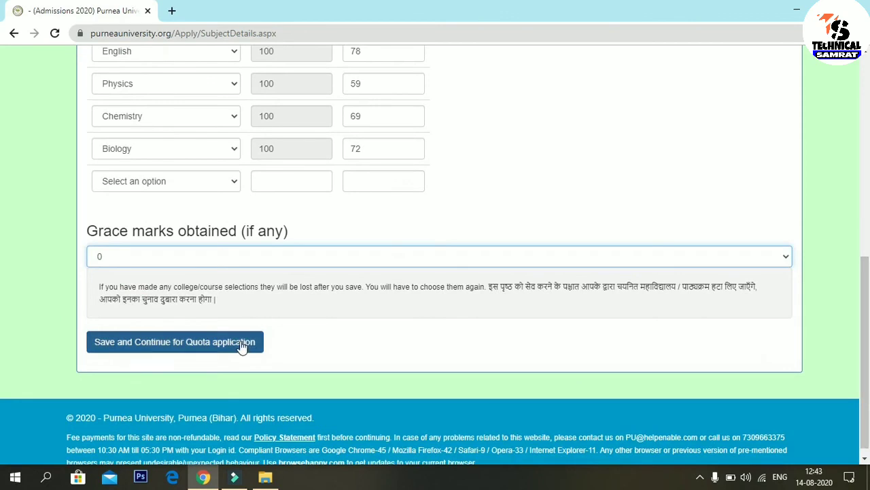
click(242, 342)
scroll(3, 354, down, 6)
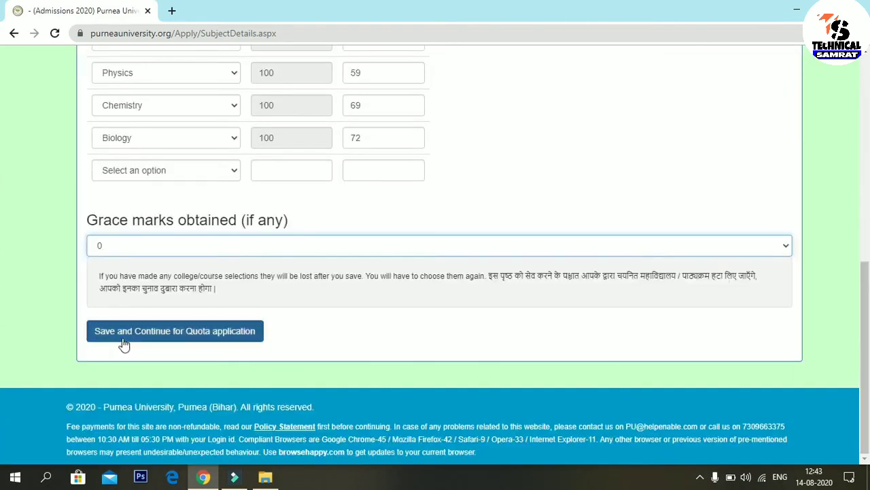
click(151, 339)
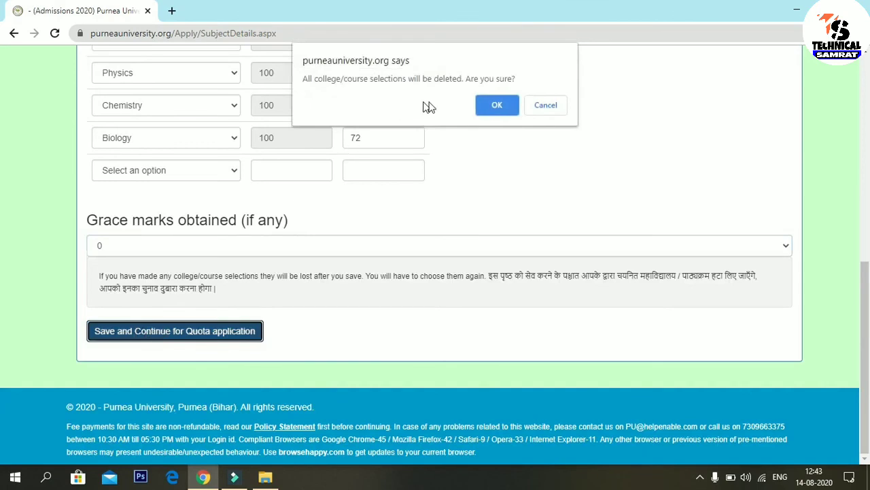
click(491, 108)
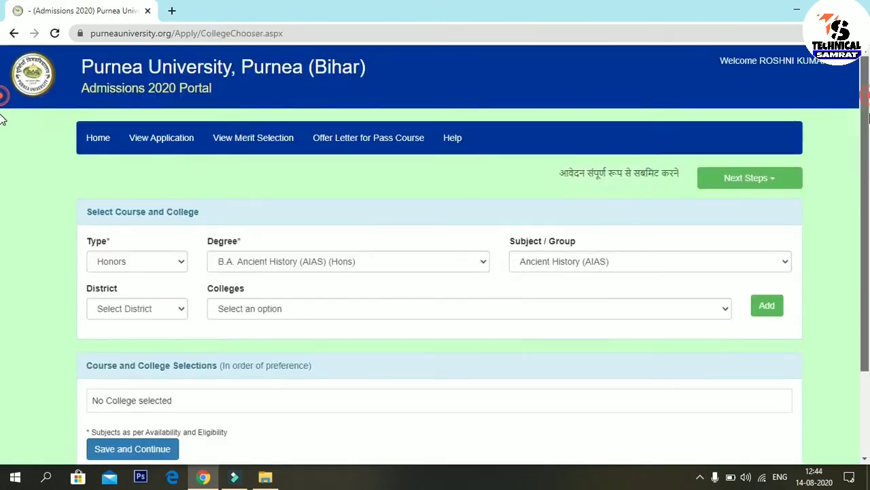
Step: After briefly trying General, set Type to Honors and Degree to B.A. Psychology (Hons)
scroll(2, 170, down, 1)
scroll(2, 191, down, 1)
scroll(1, 204, up, 2)
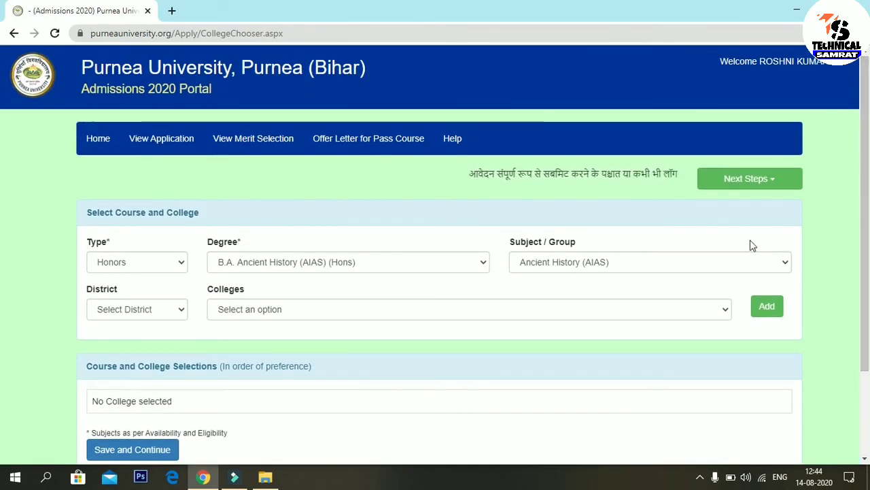
scroll(2, 140, down, 2)
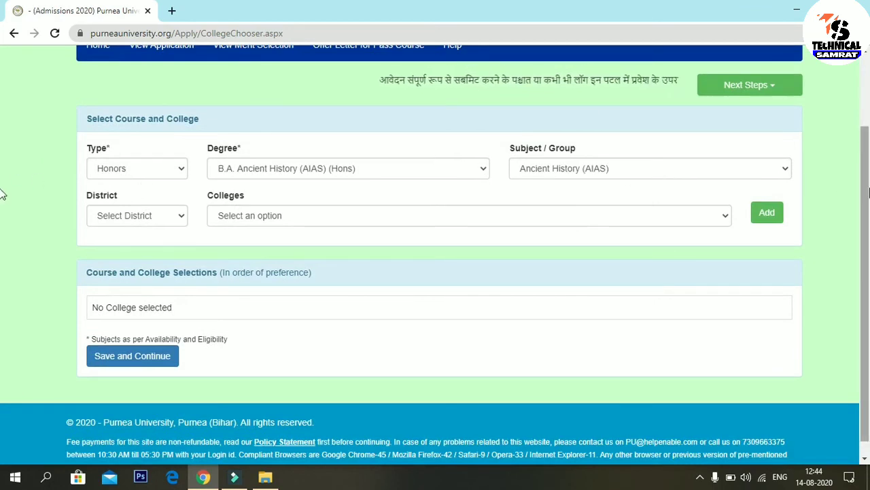
scroll(2, 193, up, 1)
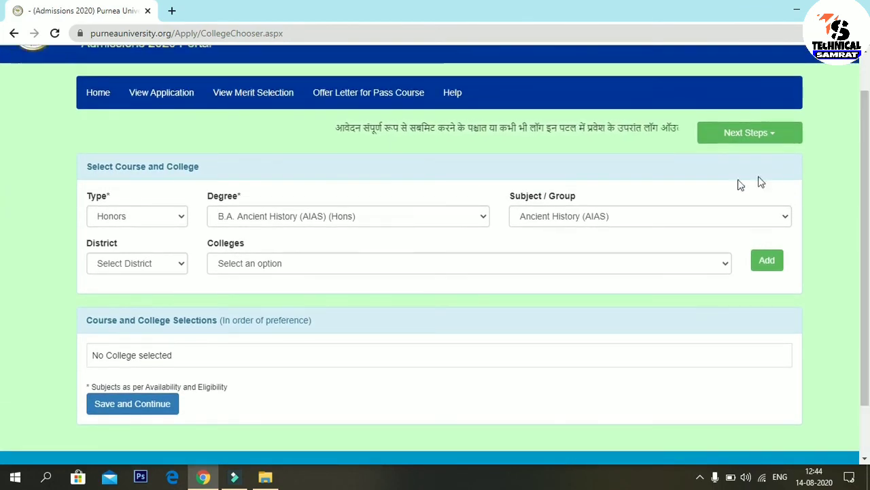
click(130, 217)
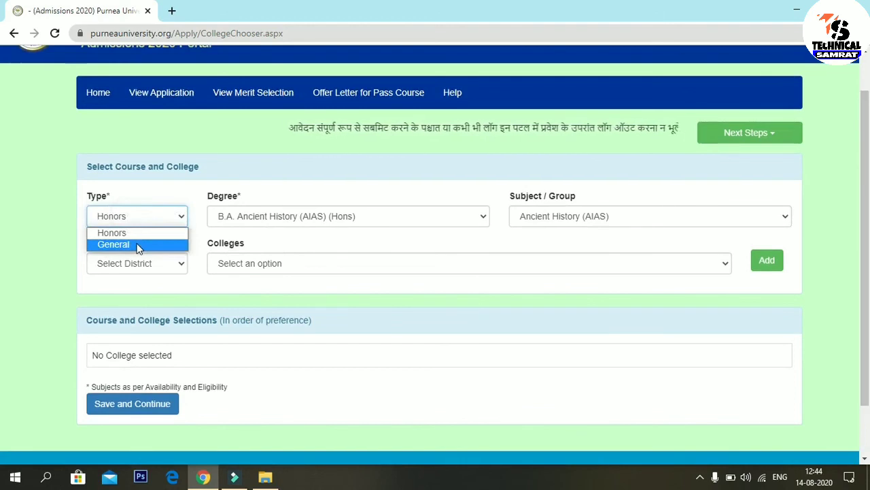
click(136, 243)
click(285, 216)
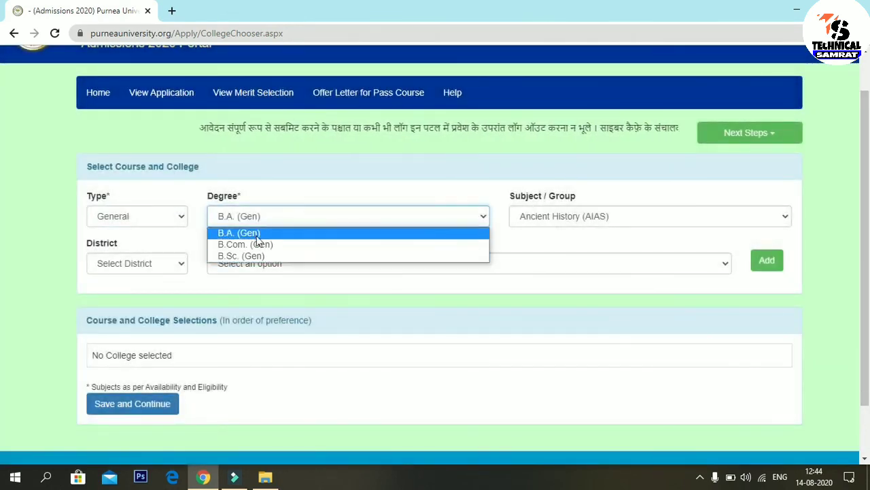
click(178, 216)
click(176, 217)
click(131, 232)
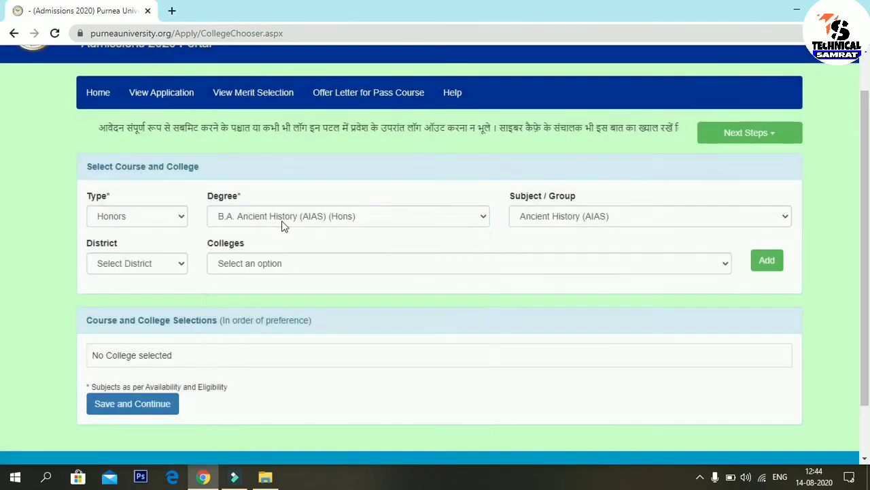
click(263, 210)
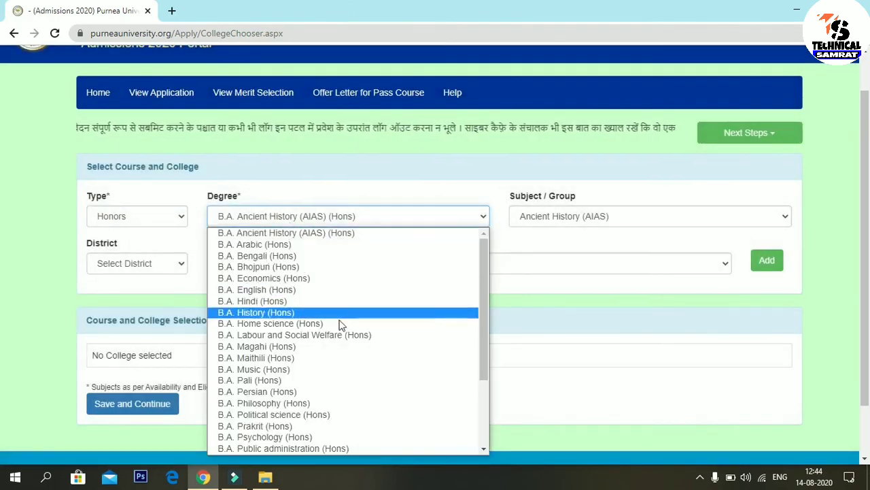
drag(487, 274, 481, 359)
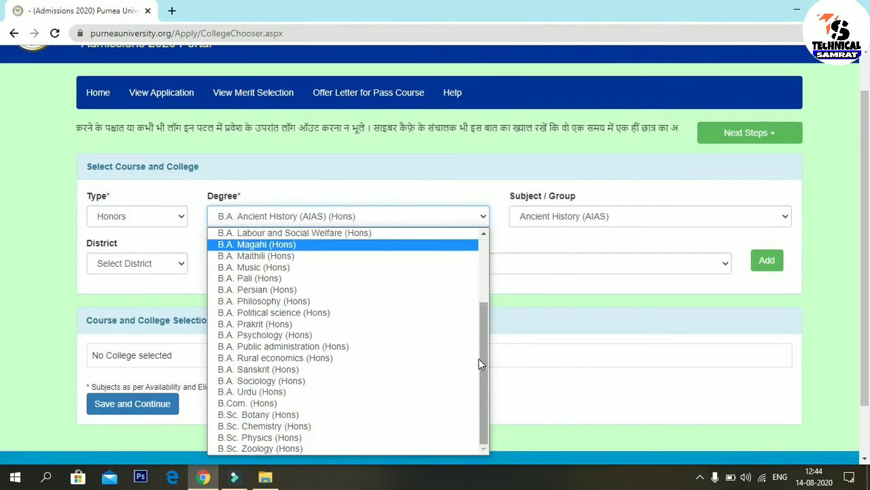
click(284, 335)
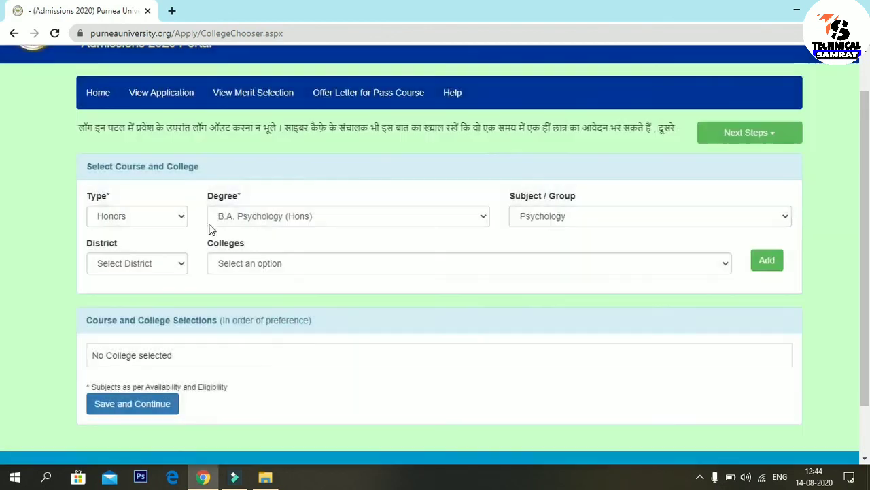
Step: Choose Katihar district and [106] [CONS] D.S College, then add it as preference 1
click(156, 265)
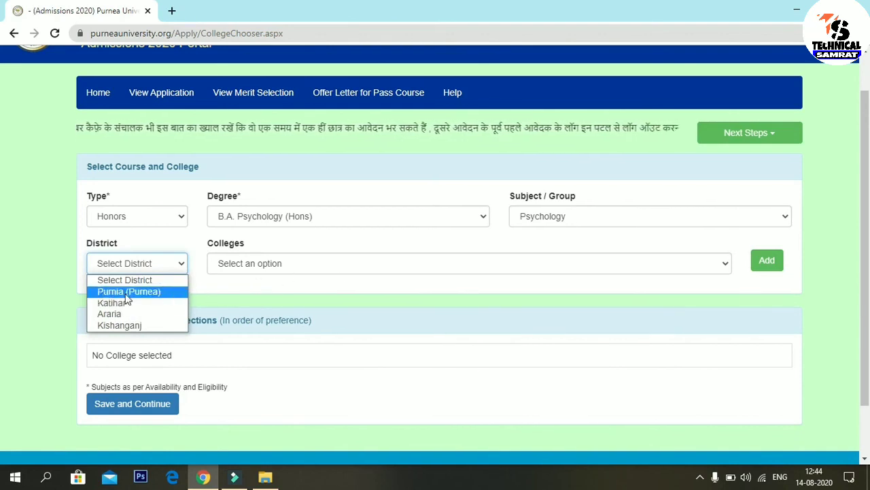
click(138, 304)
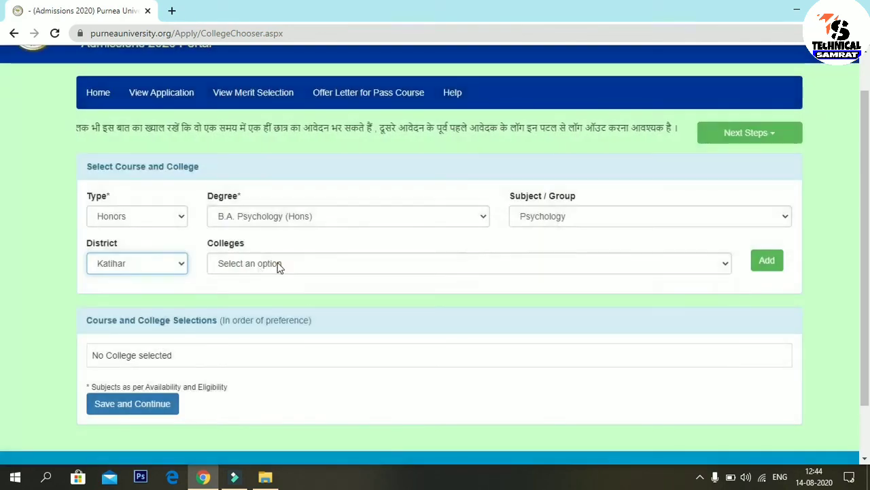
click(279, 265)
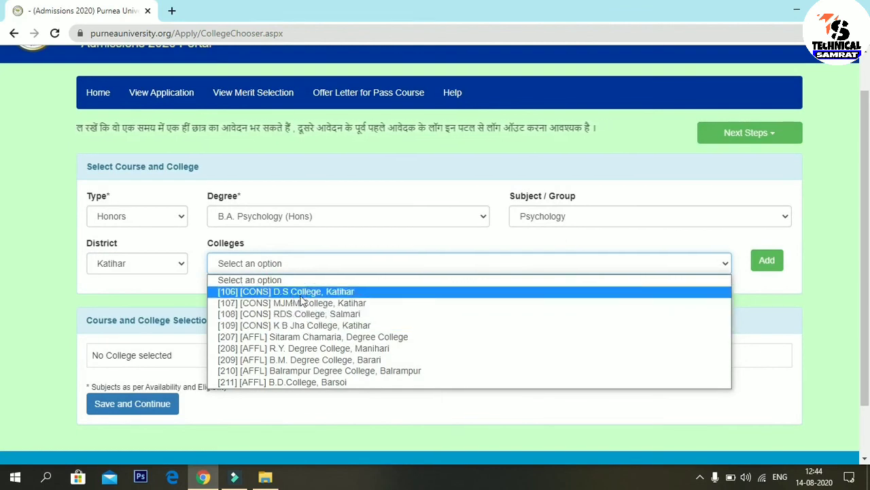
click(393, 292)
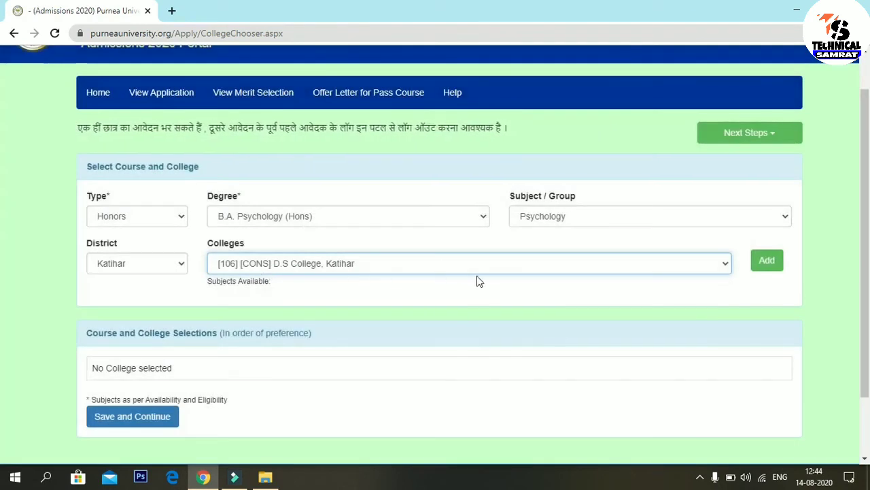
click(768, 269)
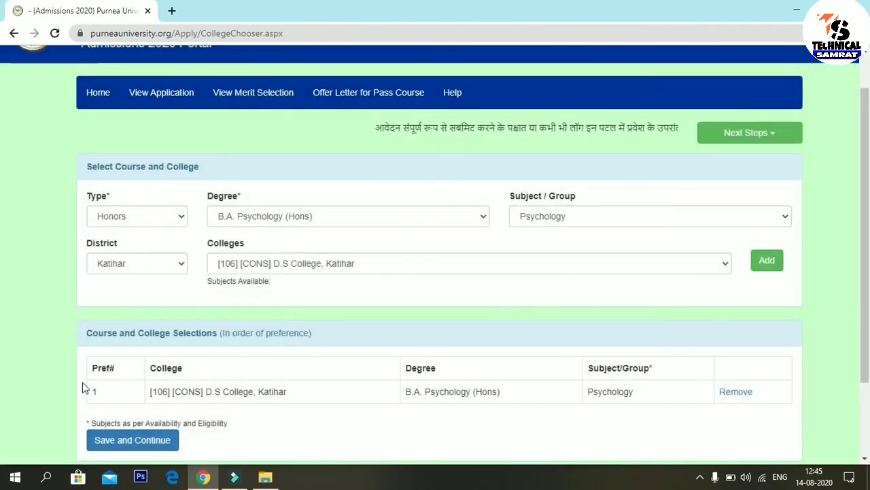
Step: Add D.S College, Katihar again and get the already-listed warning; District stays unchanged
scroll(2, 289, down, 1)
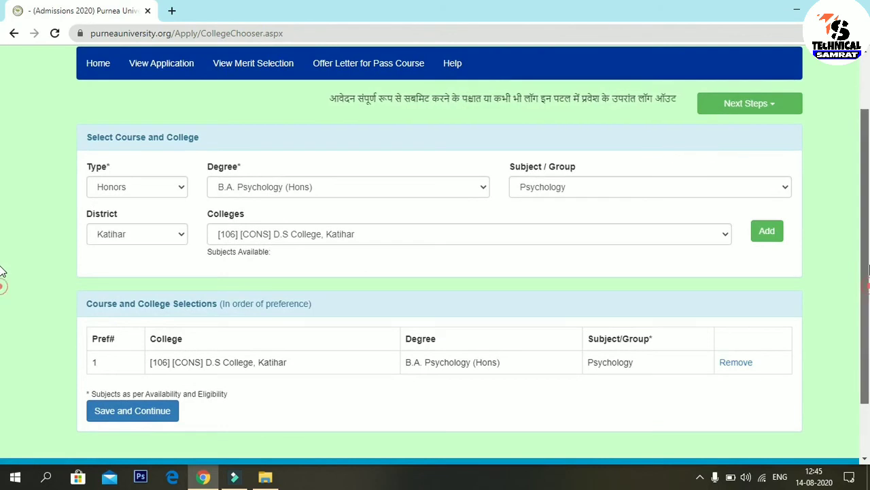
scroll(2, 286, up, 1)
click(772, 291)
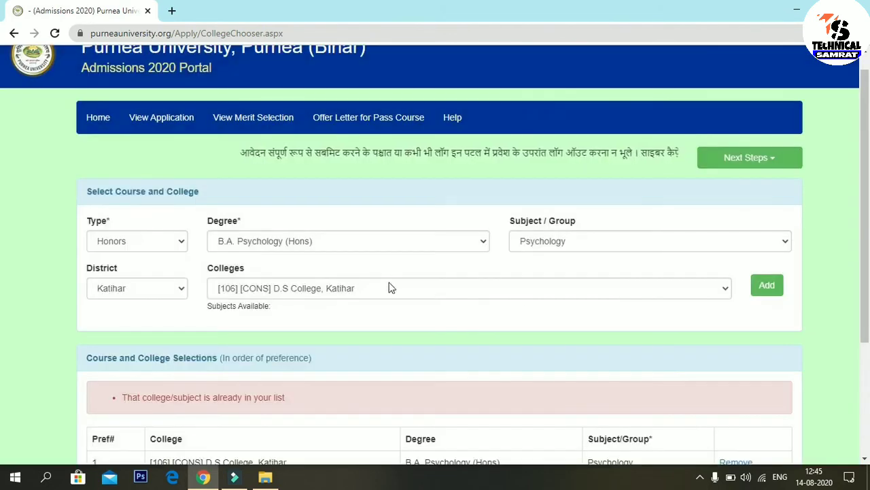
scroll(867, 222, down, 1)
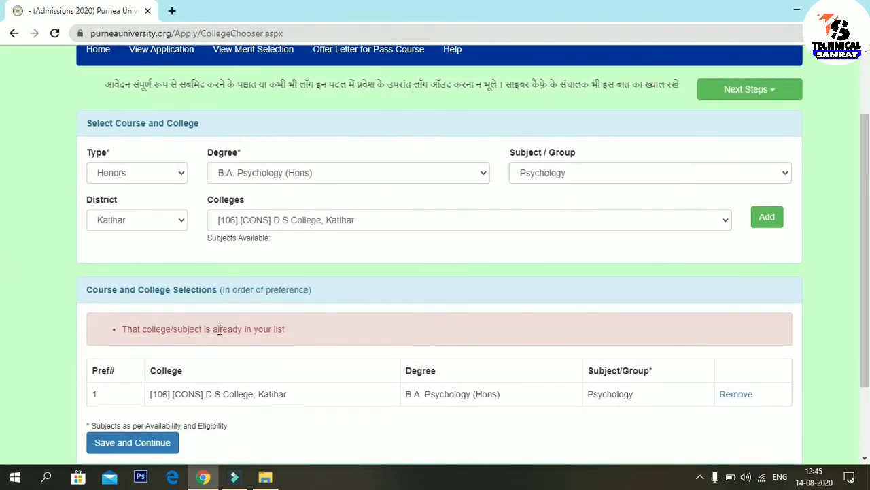
click(173, 221)
click(339, 255)
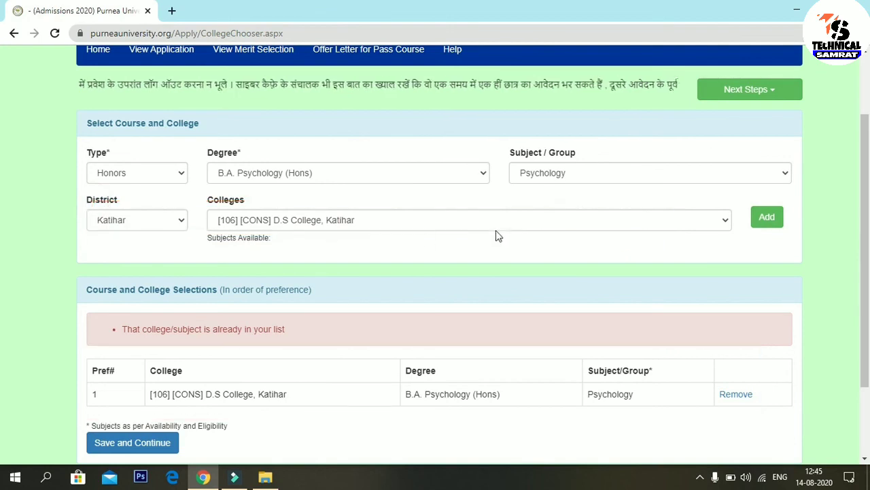
Step: Add [109] K B Jha College, Katihar as preference 2
click(397, 229)
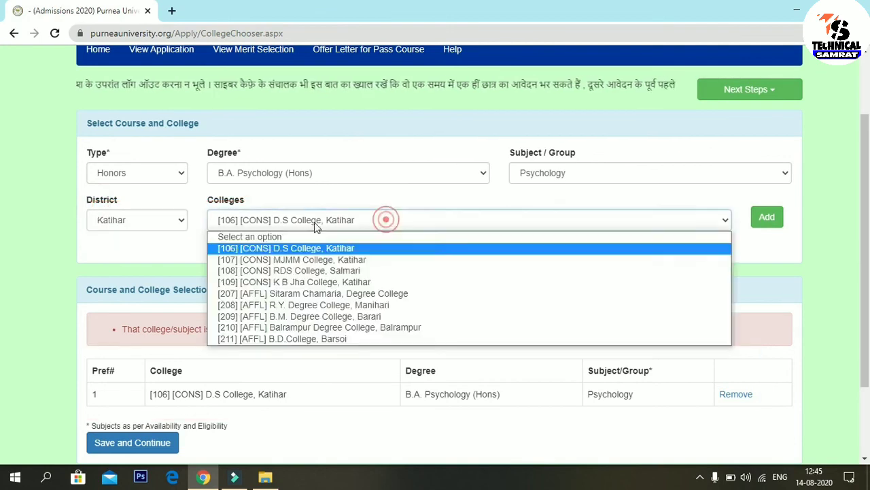
click(319, 282)
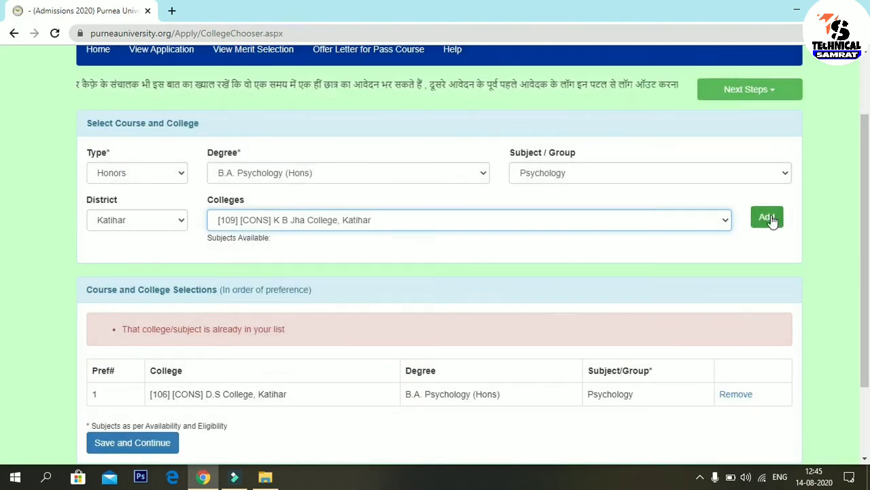
click(770, 216)
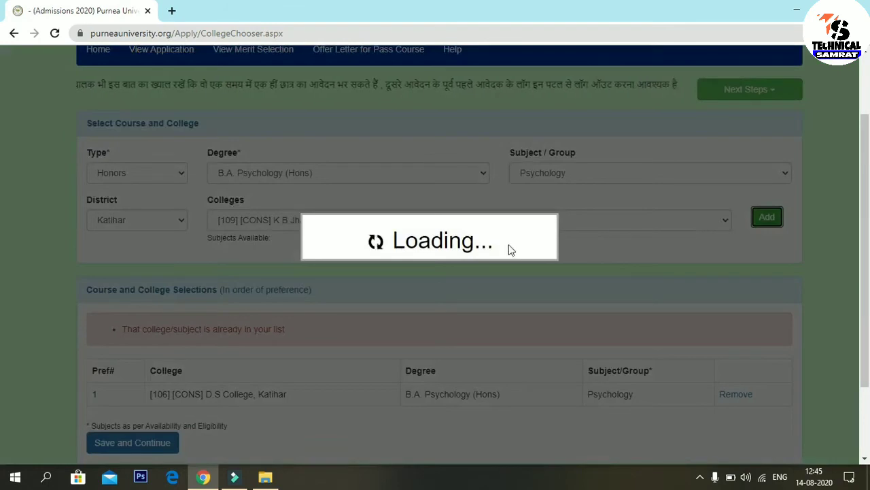
scroll(2, 206, down, 1)
scroll(2, 206, down, 1)
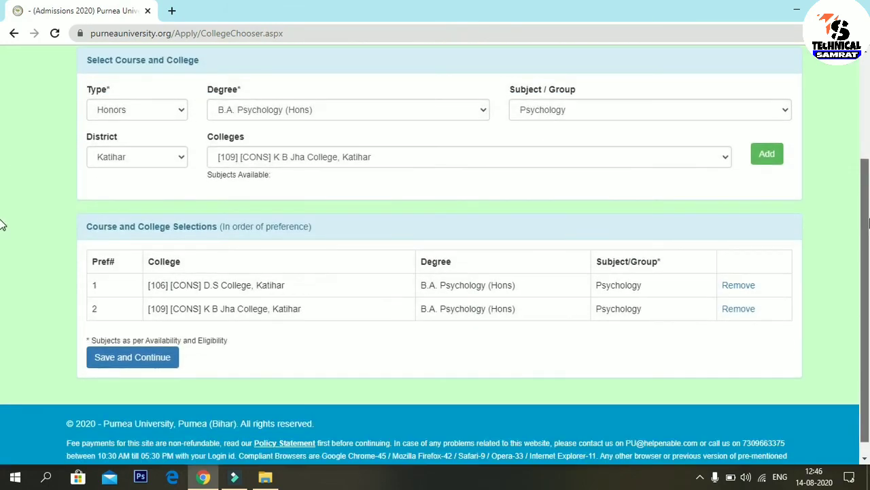
scroll(2, 247, up, 1)
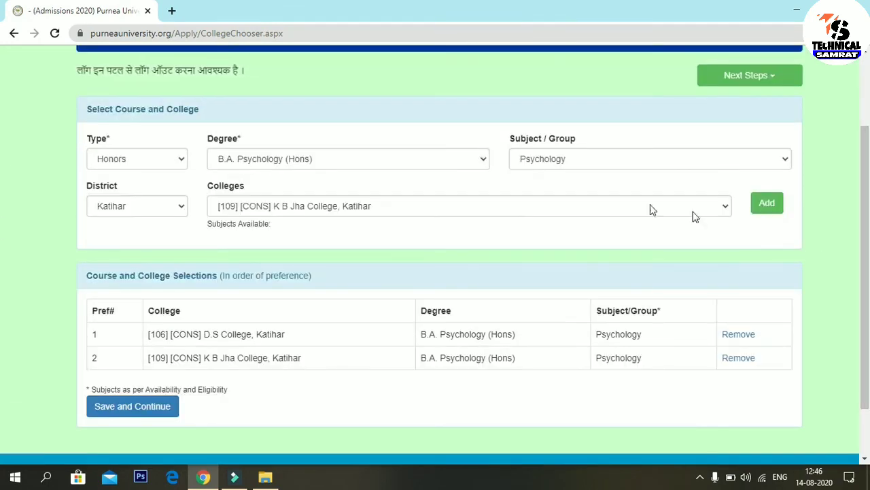
Step: Add [107] MJMM College, Katihar as preference 3, then switch District to Purnia
click(374, 207)
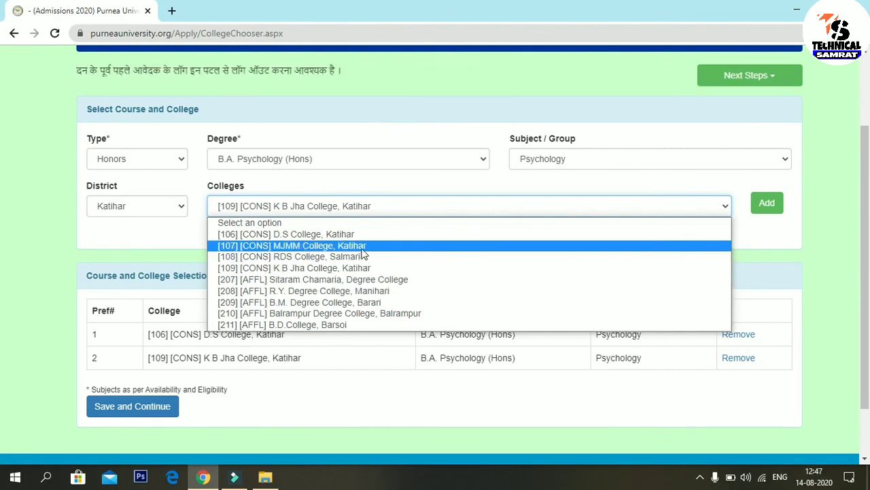
click(304, 246)
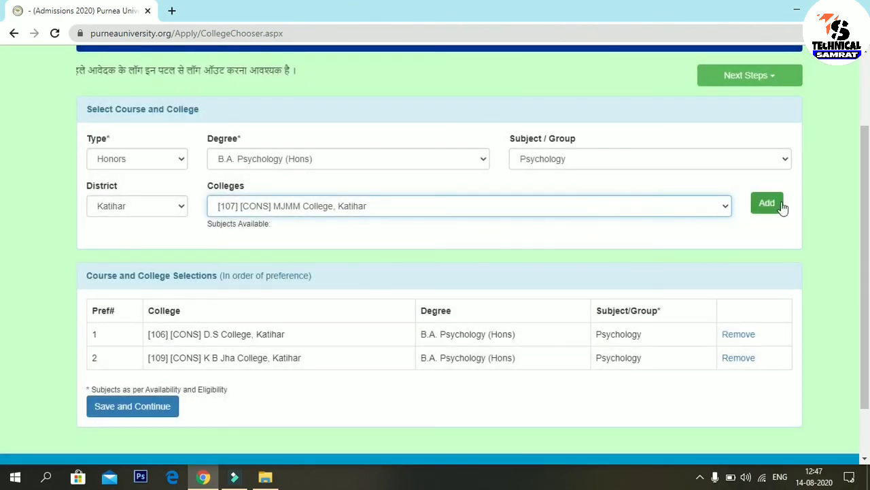
click(148, 210)
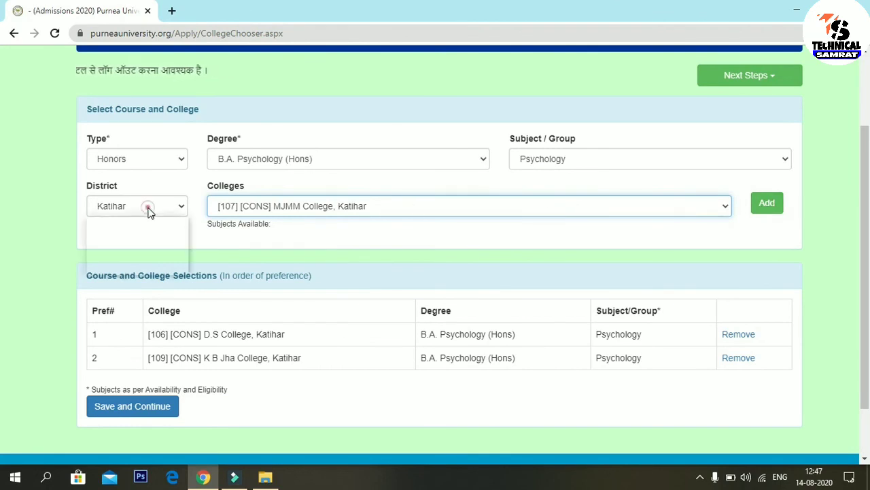
click(153, 245)
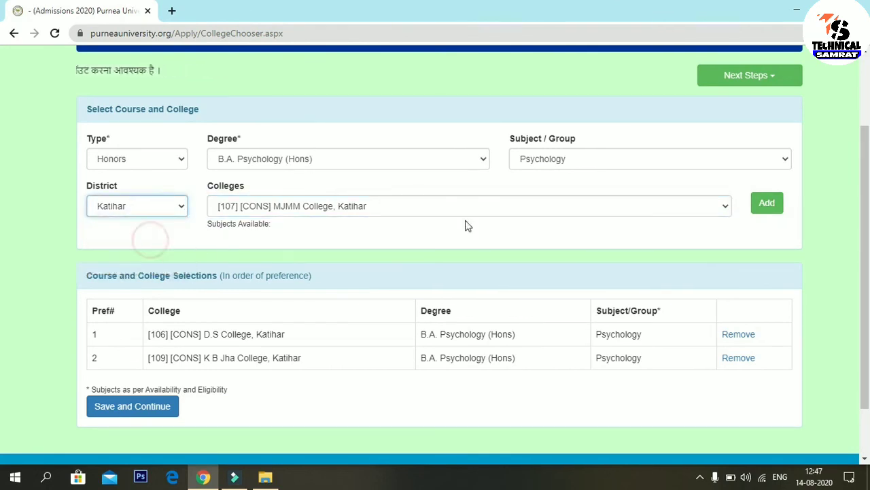
click(775, 207)
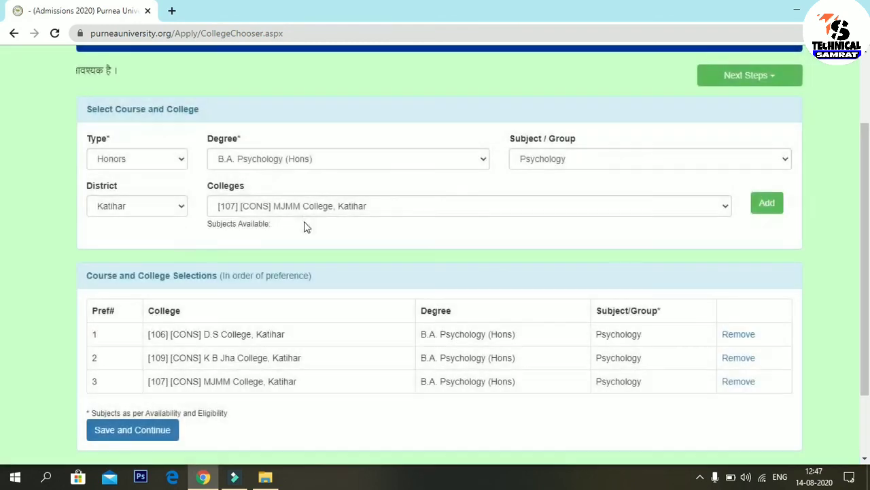
click(183, 211)
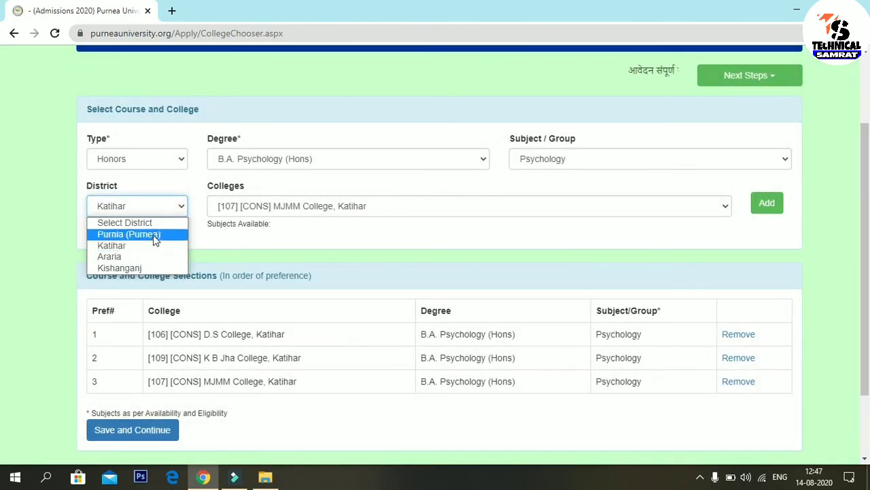
click(153, 235)
Step: Switch District back to Katihar, then to Kishanganj, and view its Psychology colleges
click(174, 210)
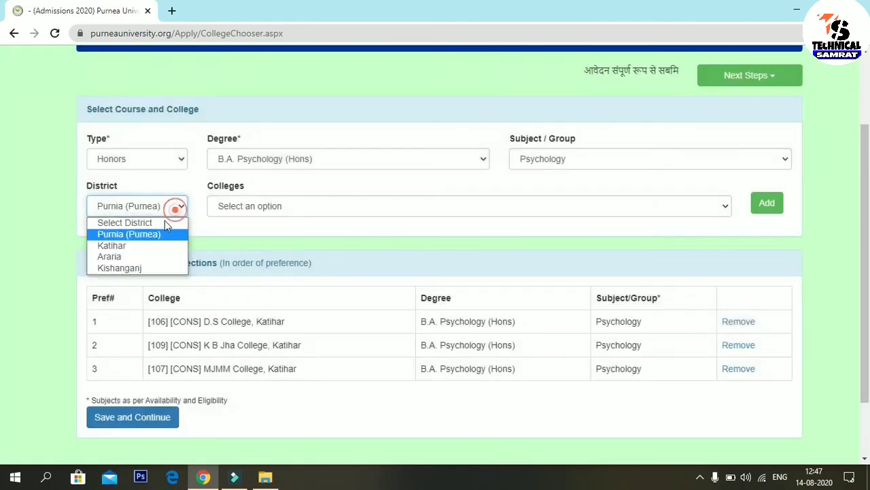
click(164, 246)
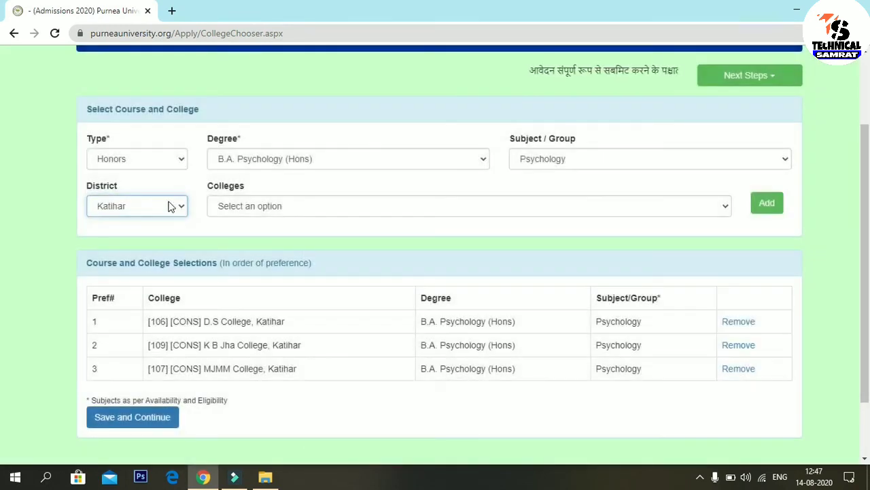
click(170, 205)
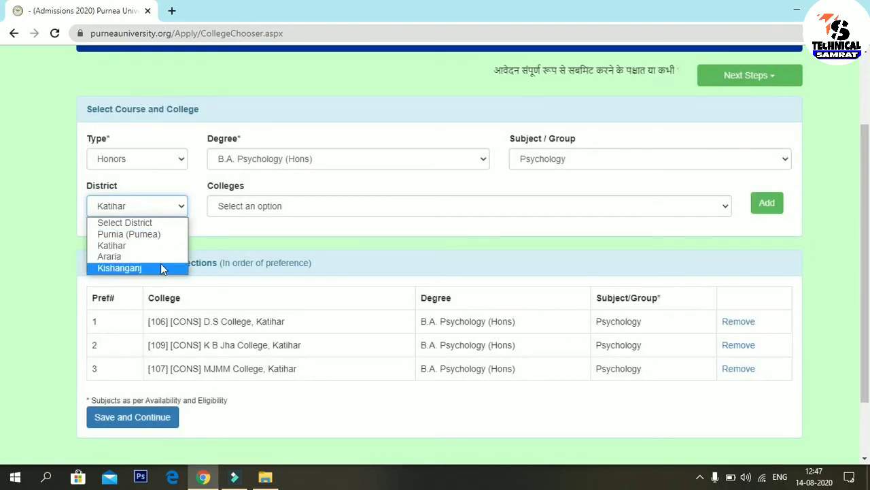
click(161, 267)
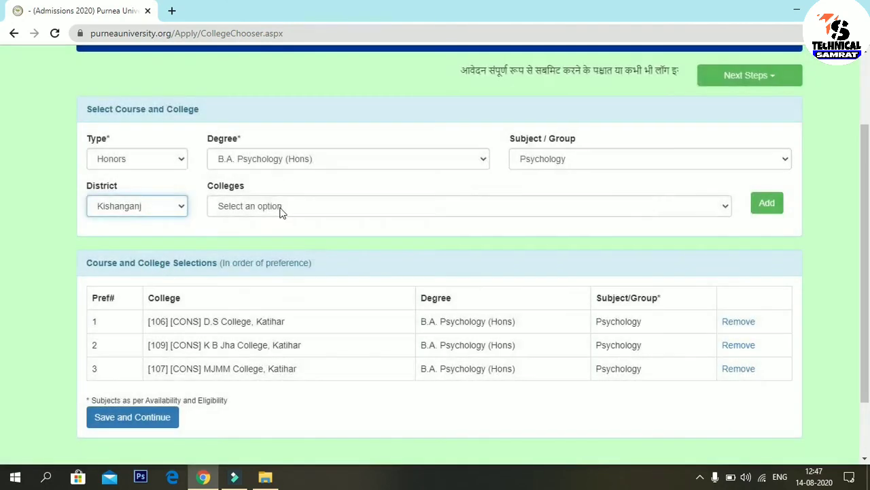
click(279, 208)
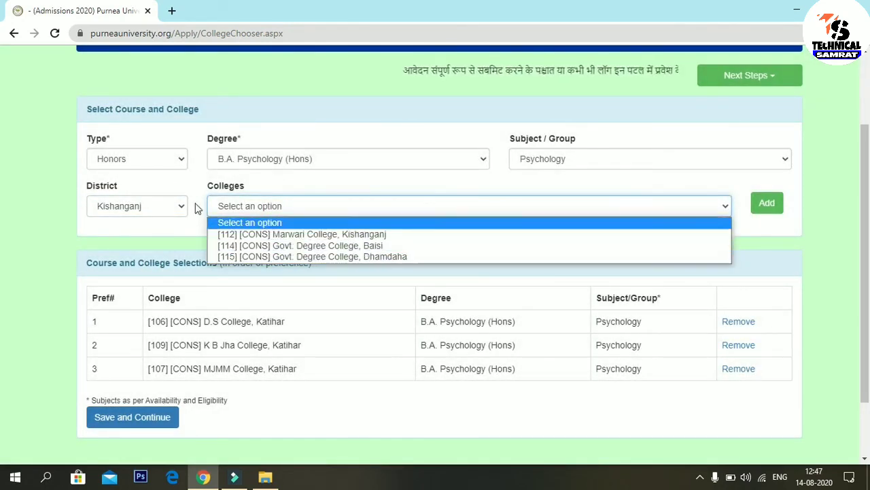
click(193, 204)
Step: Switch District to Araria, view its colleges, and leave Araria selected
click(179, 206)
click(162, 256)
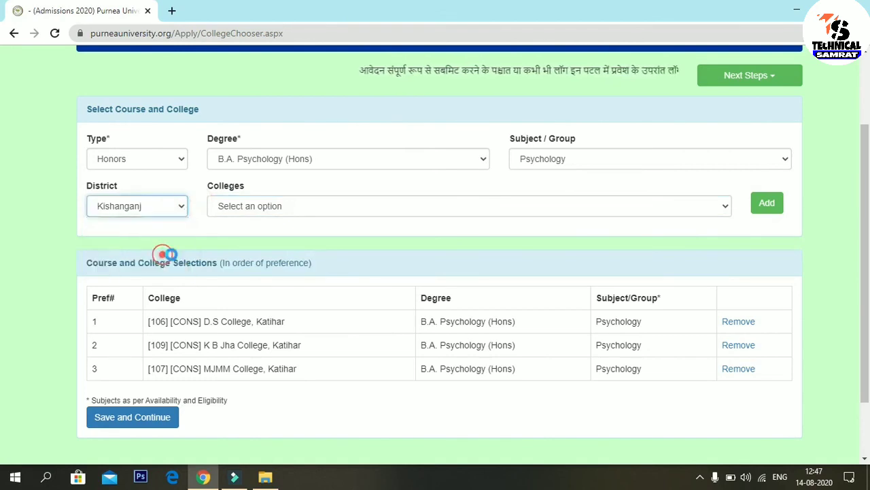
click(355, 207)
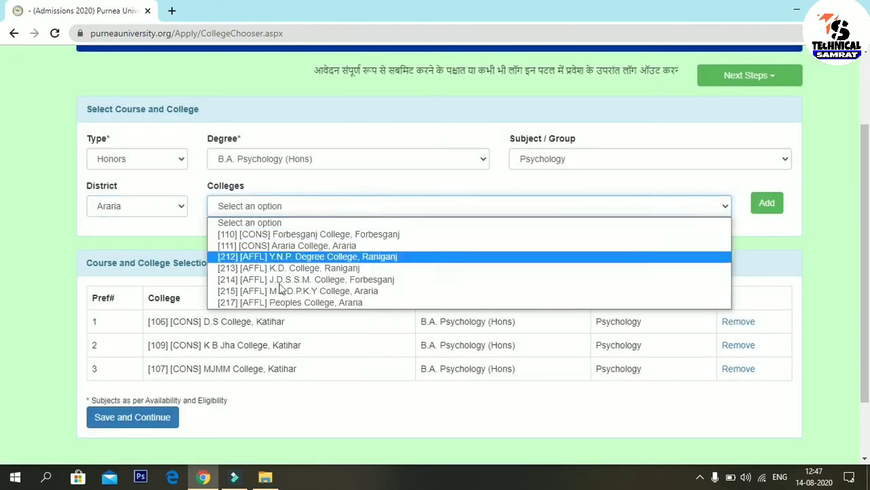
click(185, 245)
click(162, 208)
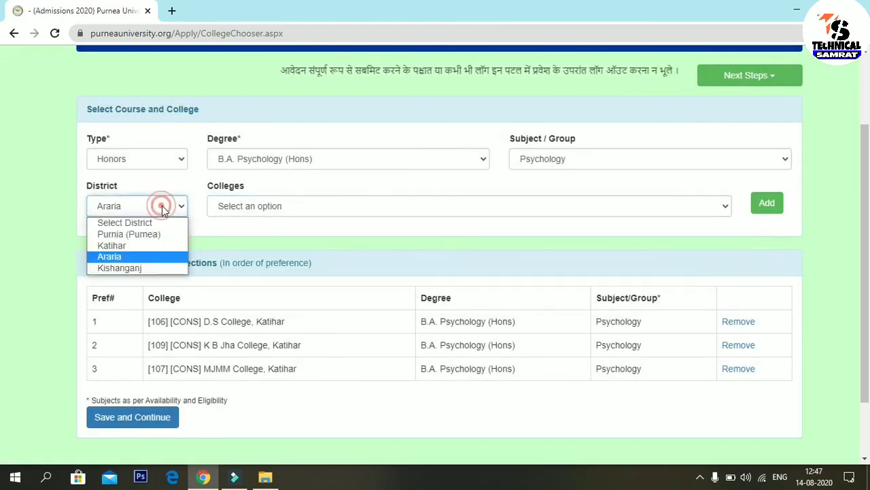
click(273, 232)
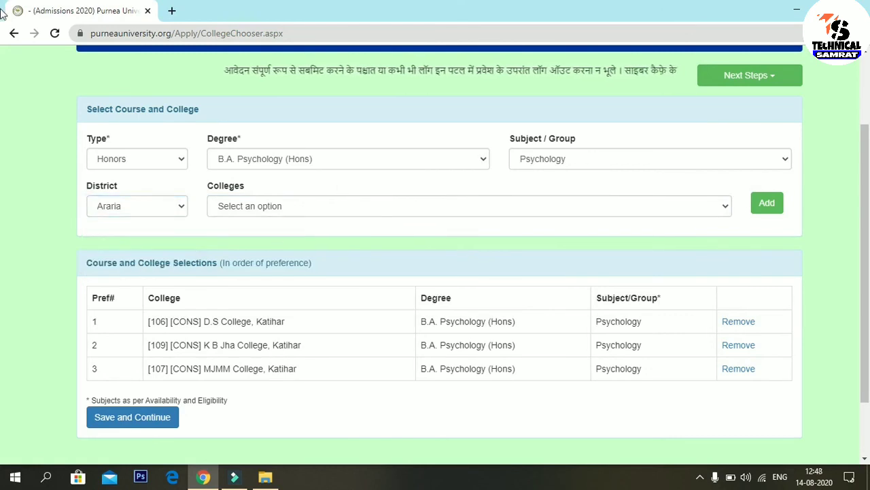
scroll(867, 187, down, 1)
scroll(868, 187, down, 1)
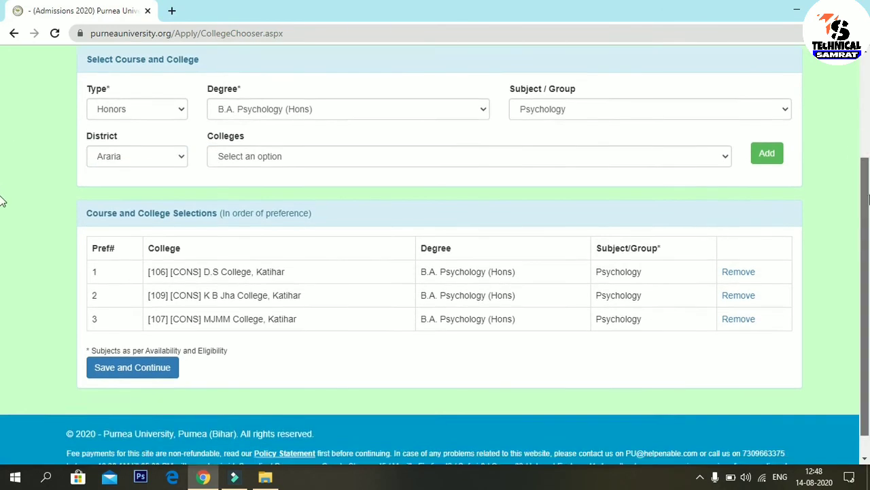
scroll(867, 183, up, 2)
scroll(868, 170, down, 1)
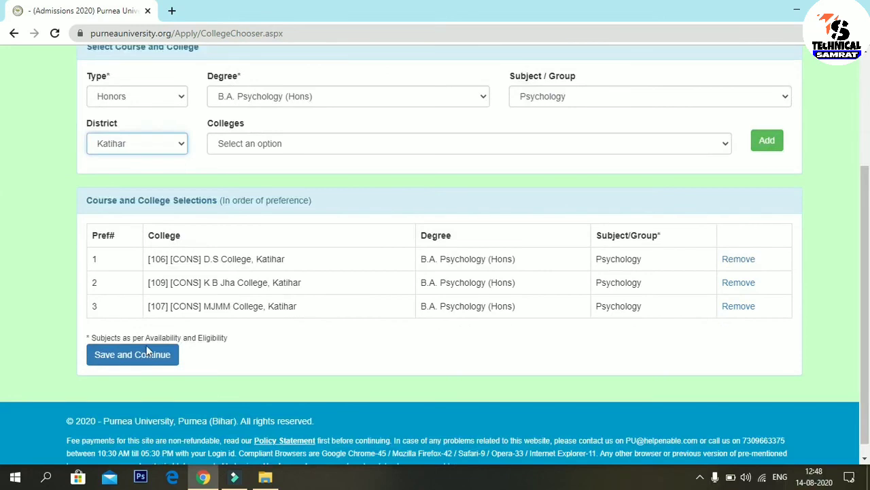
Step: After the 5-college minimum error, add Sitaram Chamaria Degree College and Purnea College as preferences 4 and 5, then Save and Continue
click(142, 359)
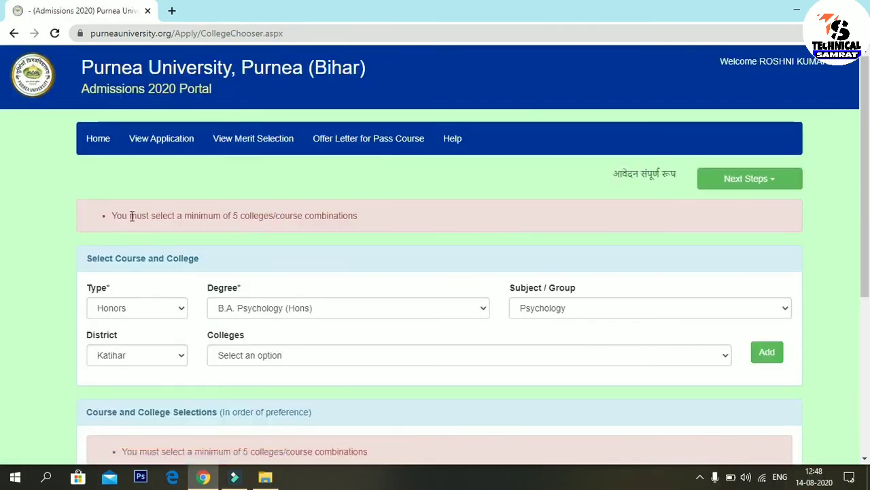
click(104, 207)
mouse_move(107, 226)
mouse_down()
mouse_move(388, 241)
mouse_move(379, 236)
mouse_up()
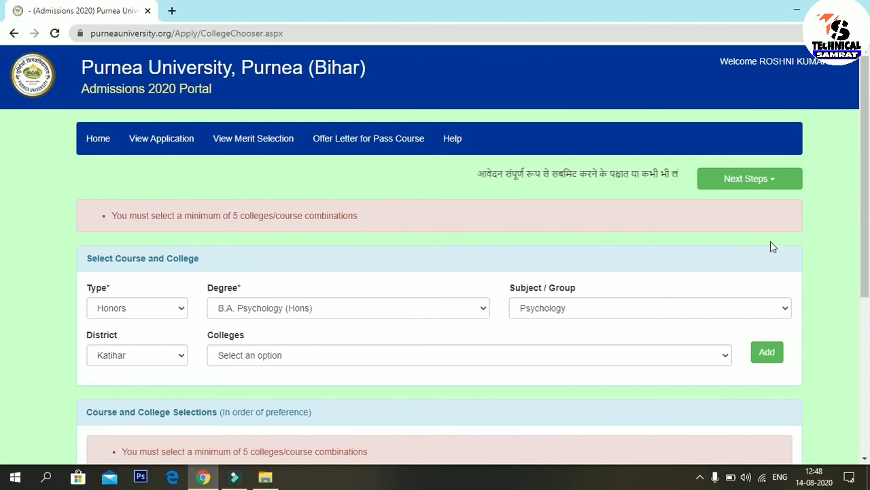
scroll(2, 221, down, 2)
scroll(2, 221, down, 1)
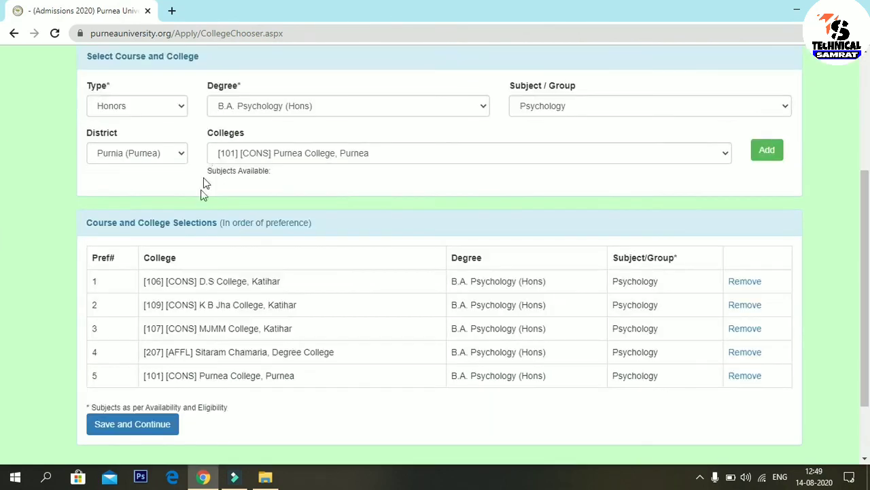
scroll(2, 257, down, 2)
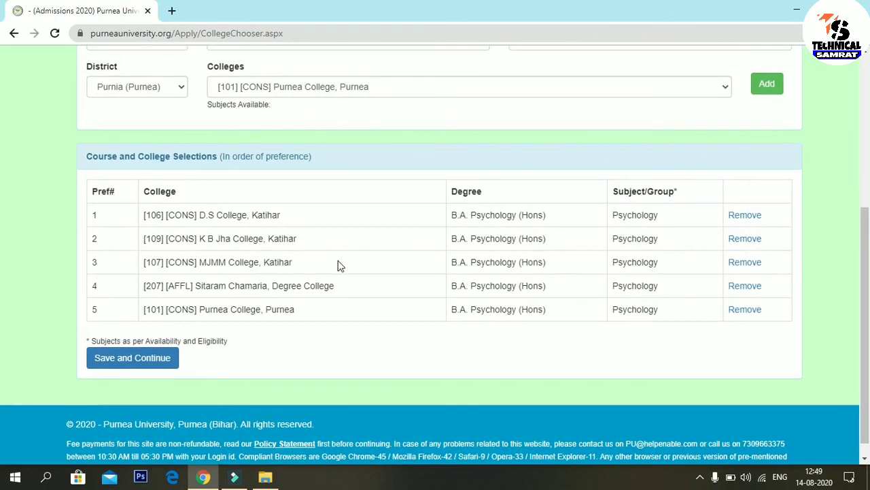
mouse_move(75, 191)
mouse_down()
mouse_move(197, 331)
mouse_move(822, 325)
mouse_up()
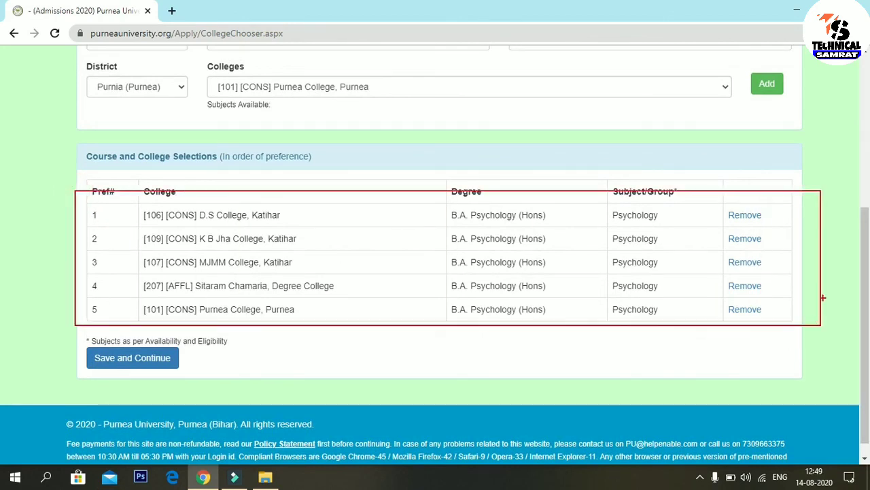
click(127, 361)
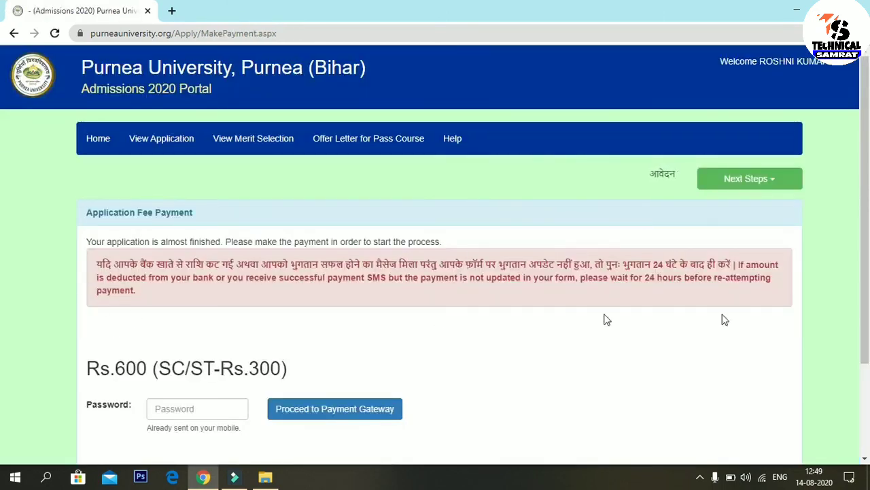
scroll(2, 204, down, 2)
scroll(2, 231, up, 1)
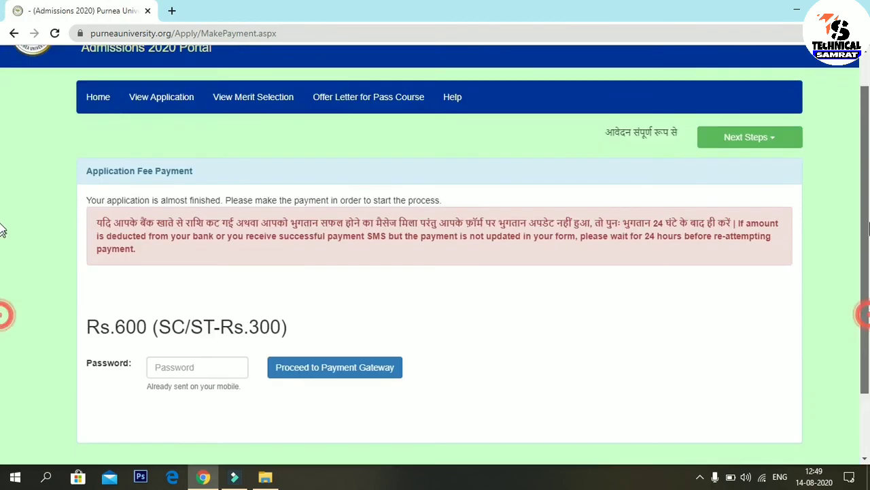
scroll(2, 204, up, 1)
scroll(2, 238, down, 2)
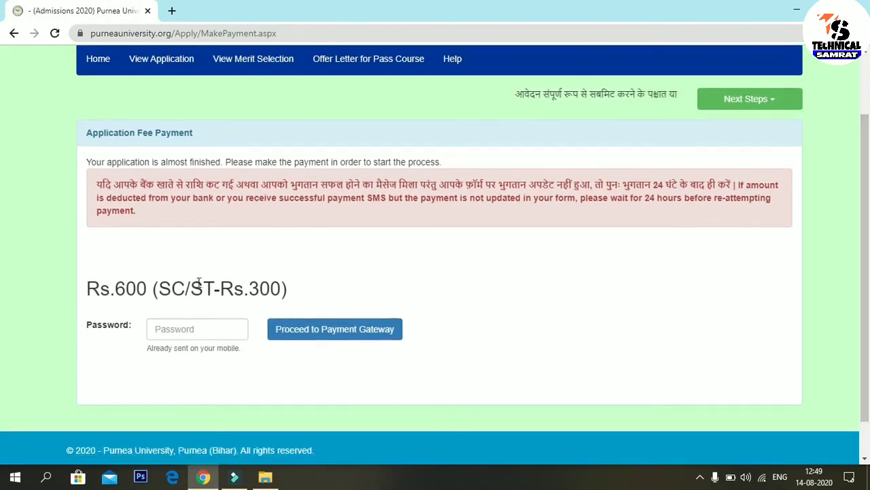
mouse_move(166, 265)
mouse_down()
mouse_move(235, 321)
mouse_move(307, 313)
mouse_move(298, 296)
mouse_up()
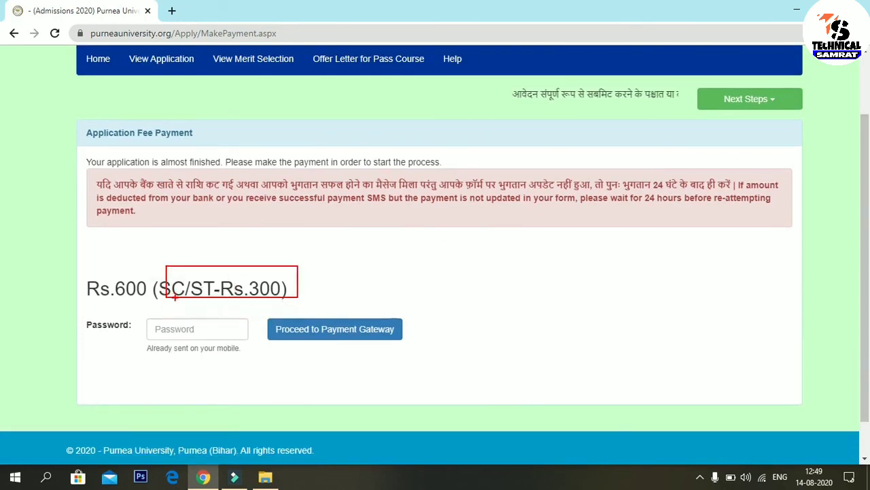
drag(125, 300, 162, 394)
mouse_move(177, 304)
mouse_down()
mouse_move(349, 319)
mouse_move(378, 304)
mouse_up()
drag(94, 301, 140, 299)
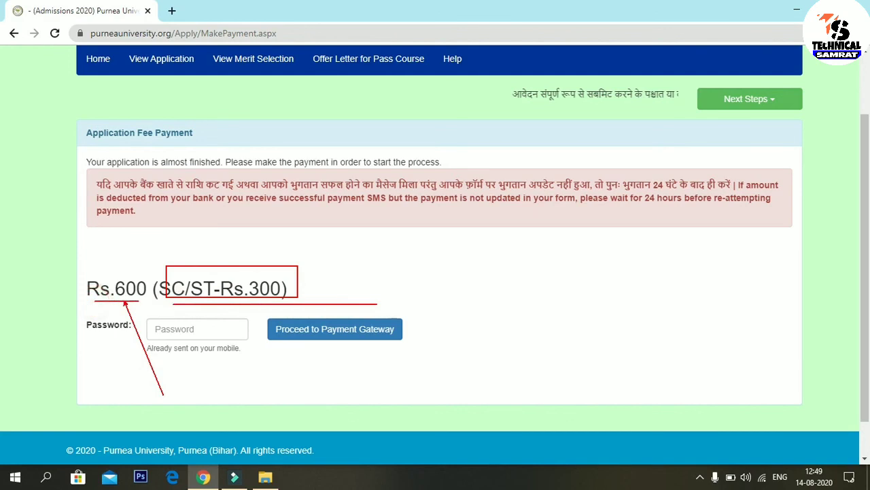
drag(83, 267, 154, 307)
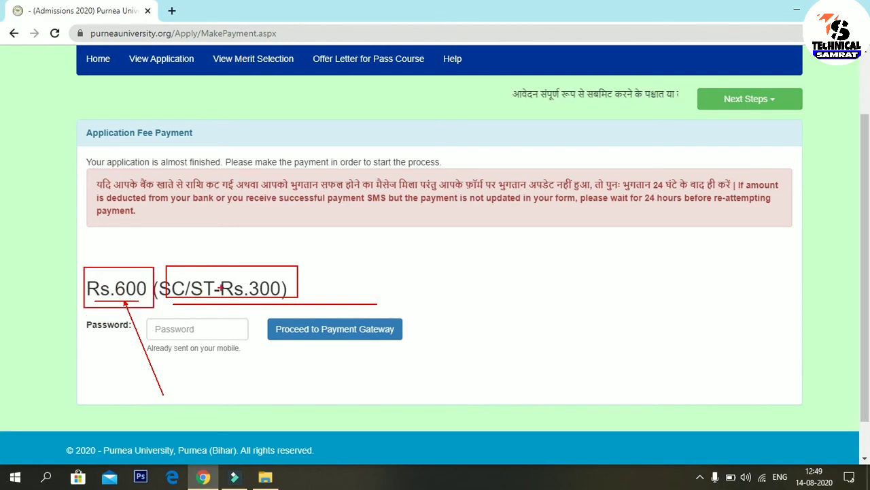
mouse_move(149, 246)
mouse_down()
mouse_move(297, 321)
mouse_move(331, 322)
mouse_up()
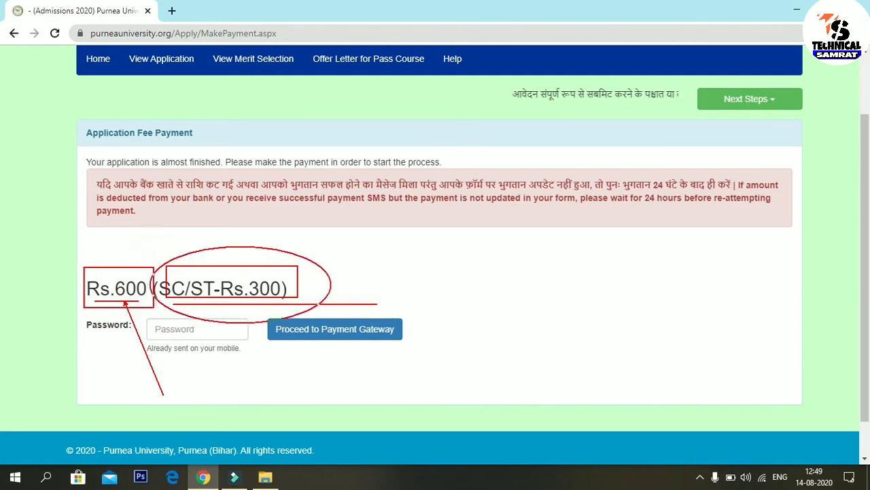
Step: Clear the annotations and mark the Password field for the password sent to the mobile
key(e)
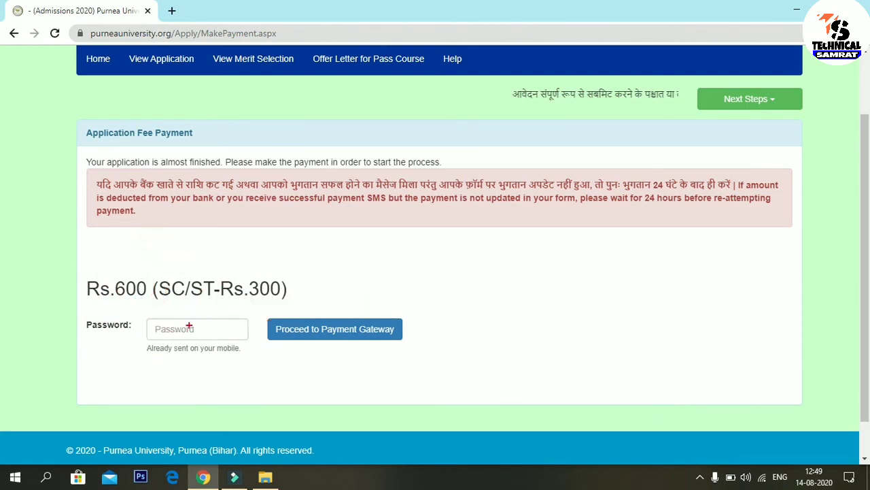
mouse_move(143, 313)
mouse_down()
mouse_move(161, 356)
mouse_move(253, 359)
mouse_up()
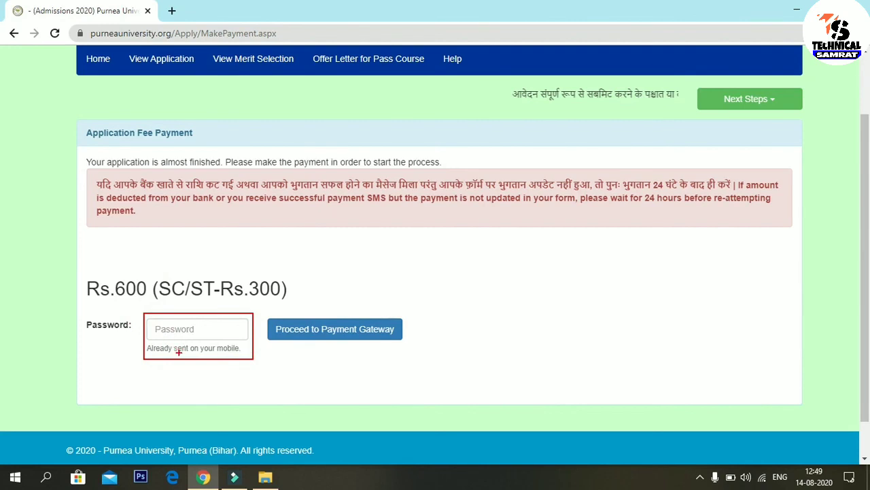
drag(211, 332, 299, 385)
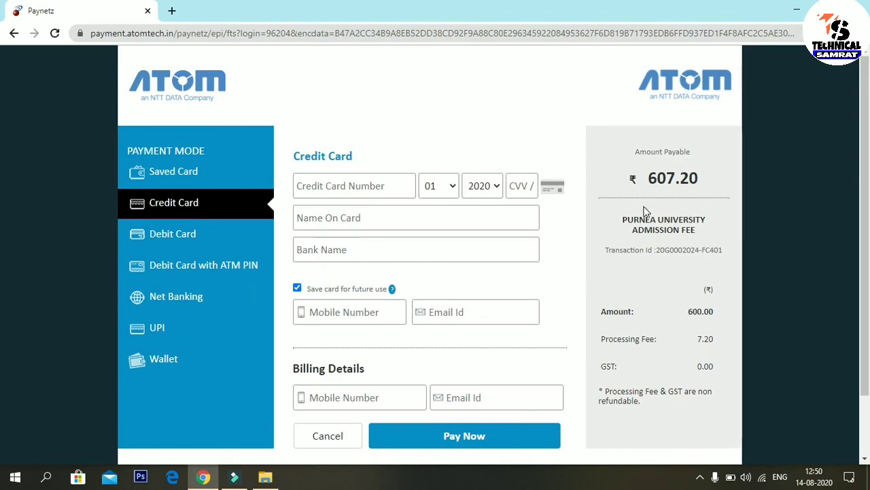
Step: Compare the Saved Card, Debit Card with ATM PIN, UPI and Wallet payment options and fees
click(173, 233)
scroll(268, 249, down, 2)
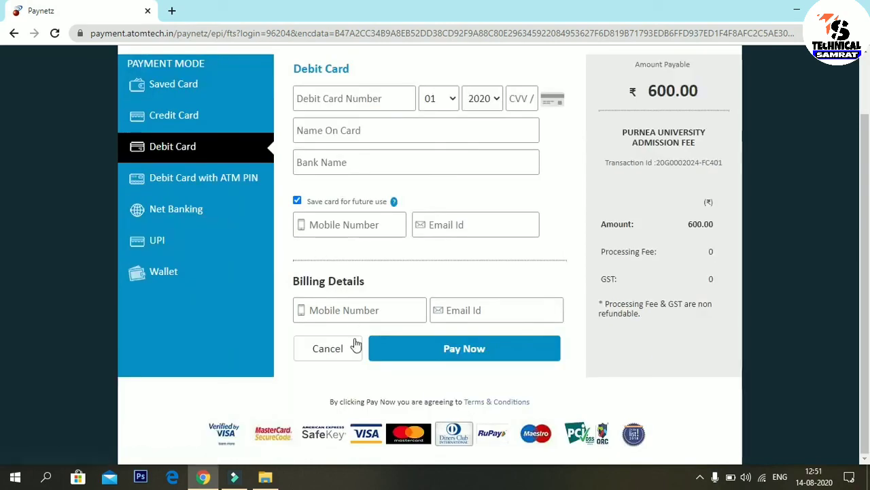
scroll(2, 224, up, 2)
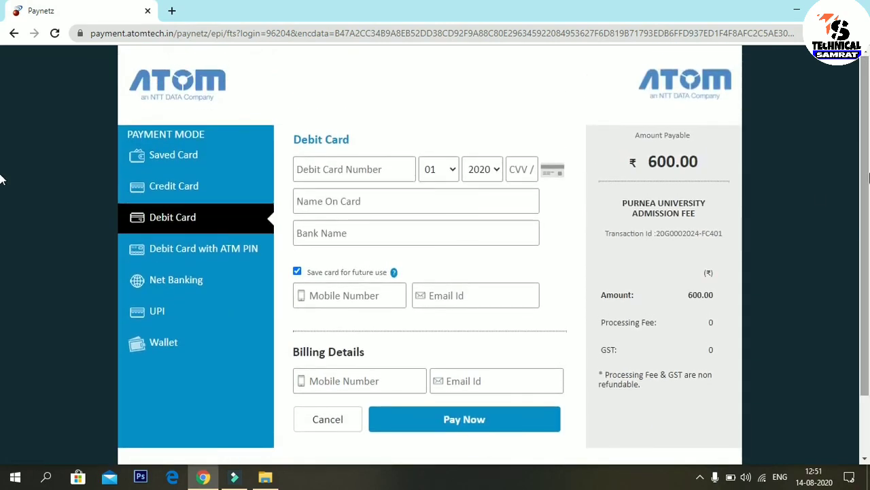
click(176, 166)
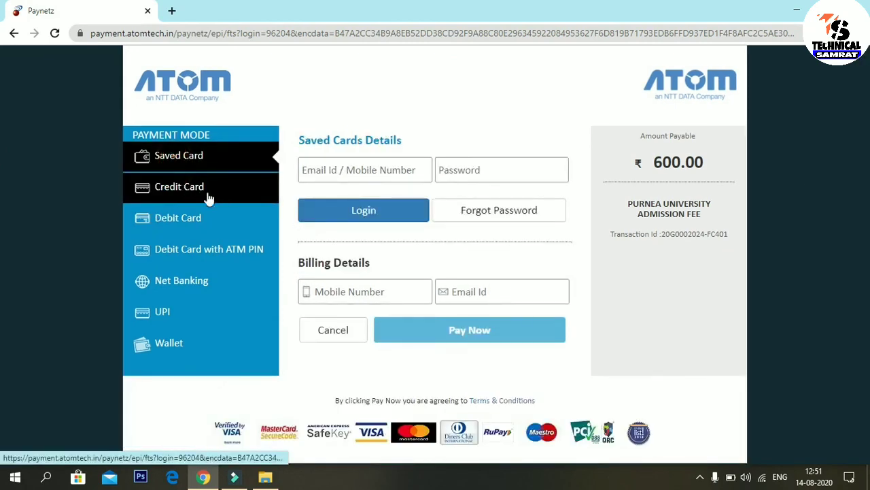
click(225, 256)
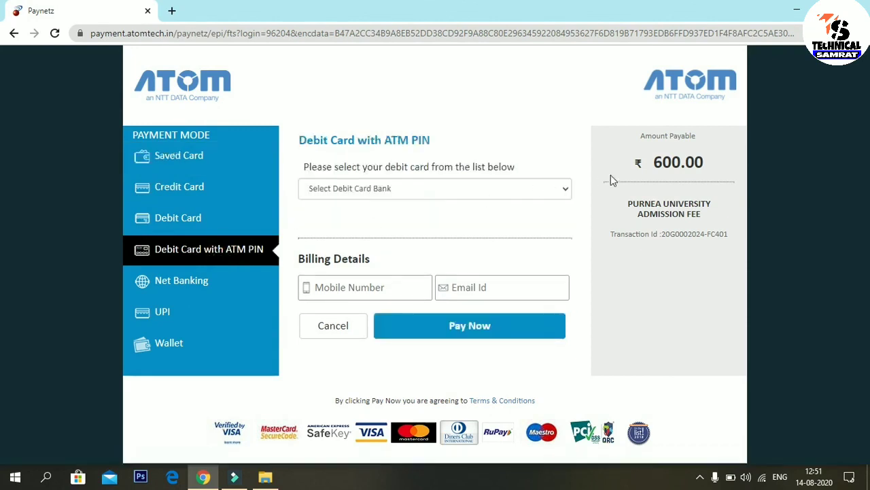
click(163, 313)
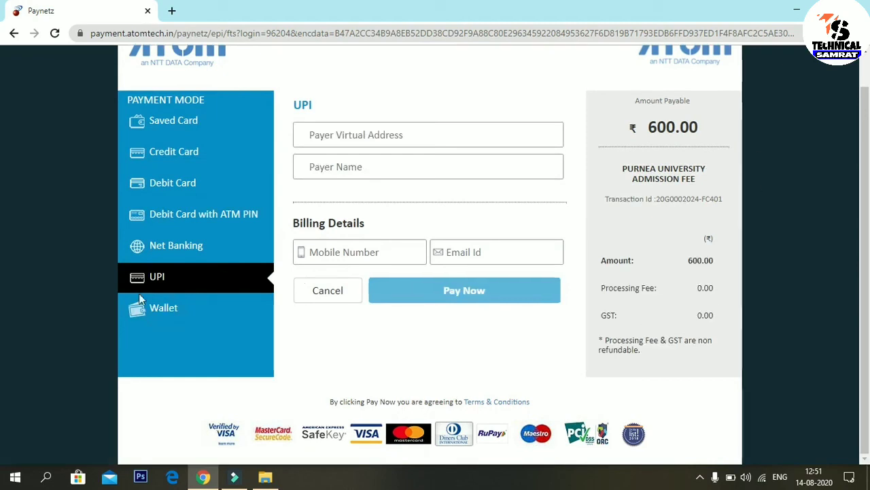
click(152, 311)
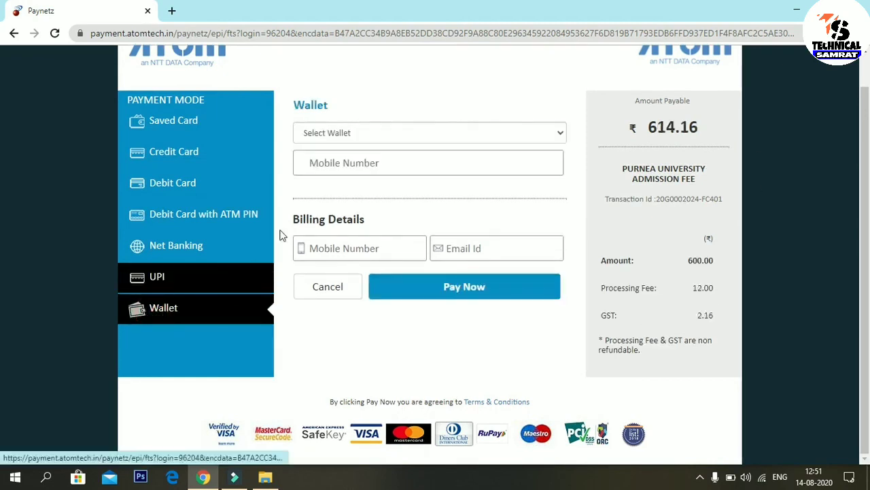
click(369, 138)
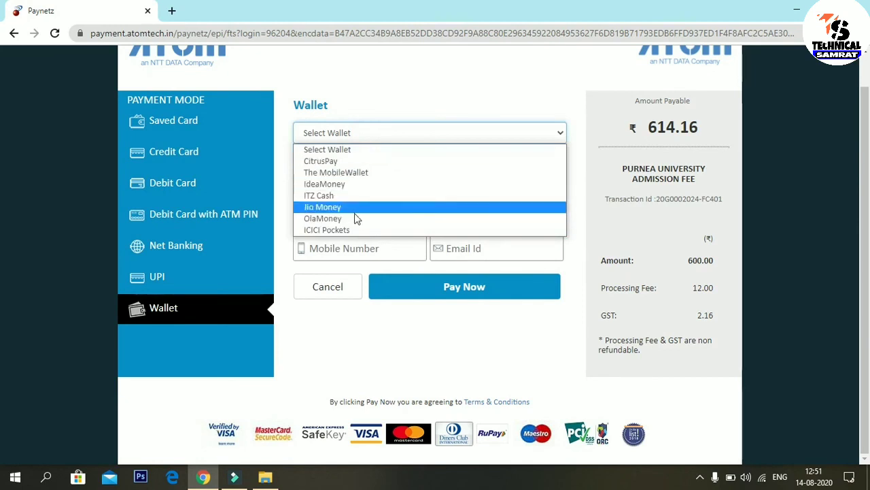
click(371, 75)
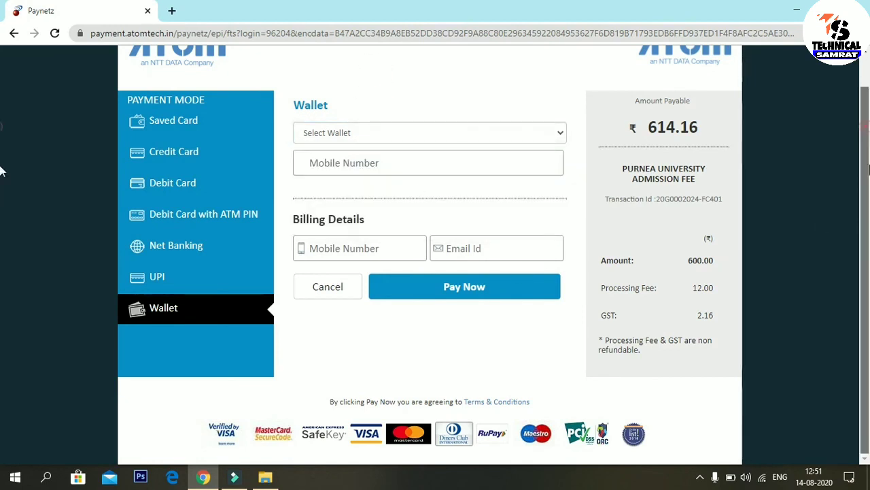
Step: Mark the GST and processing fee charges, then select Debit Card for ₹600.00 payable
scroll(5, 127, up, 1)
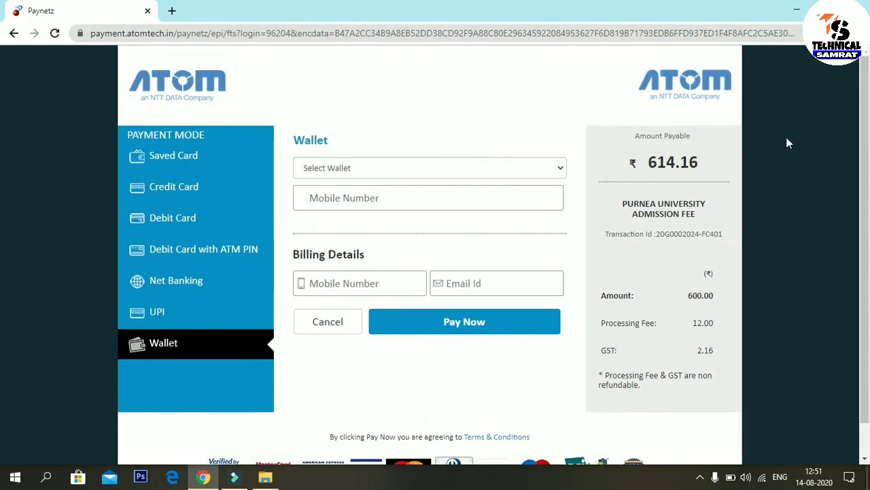
scroll(867, 155, down, 1)
scroll(2, 156, up, 1)
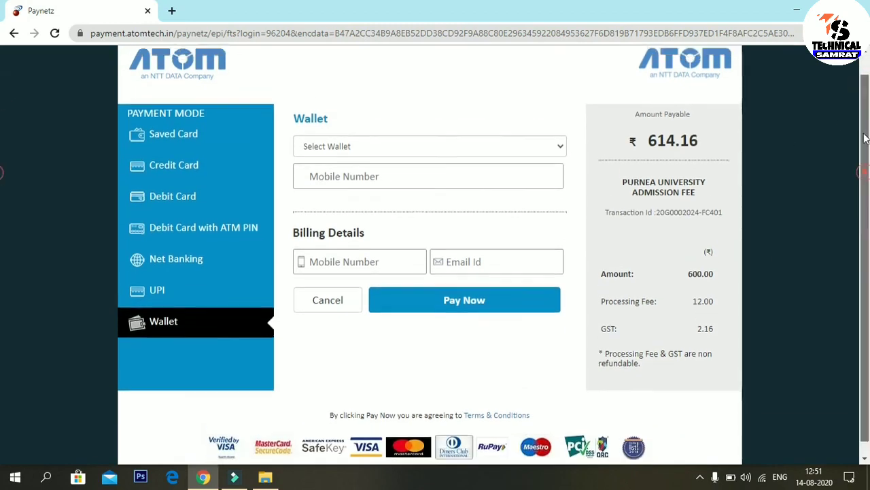
scroll(1, 157, down, 1)
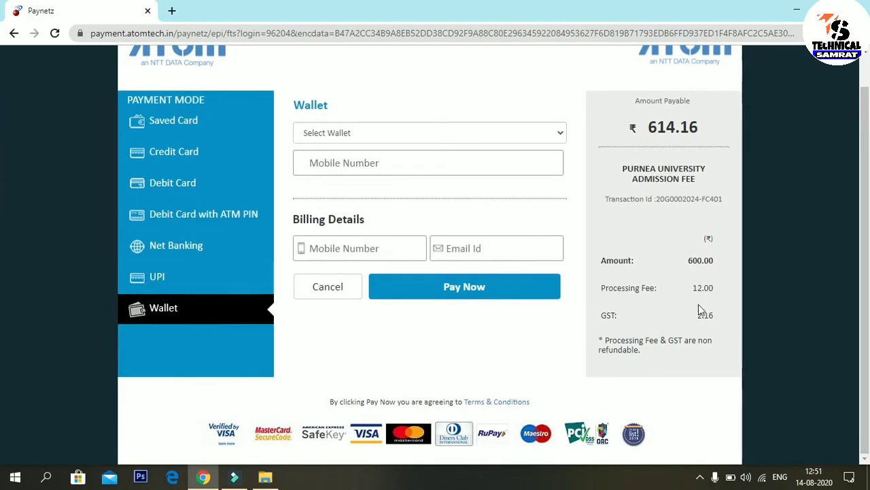
mouse_move(593, 297)
mouse_down()
mouse_move(671, 320)
mouse_move(675, 340)
mouse_move(744, 350)
mouse_move(731, 335)
mouse_up()
mouse_move(586, 266)
mouse_down()
mouse_move(672, 300)
mouse_move(569, 276)
mouse_up()
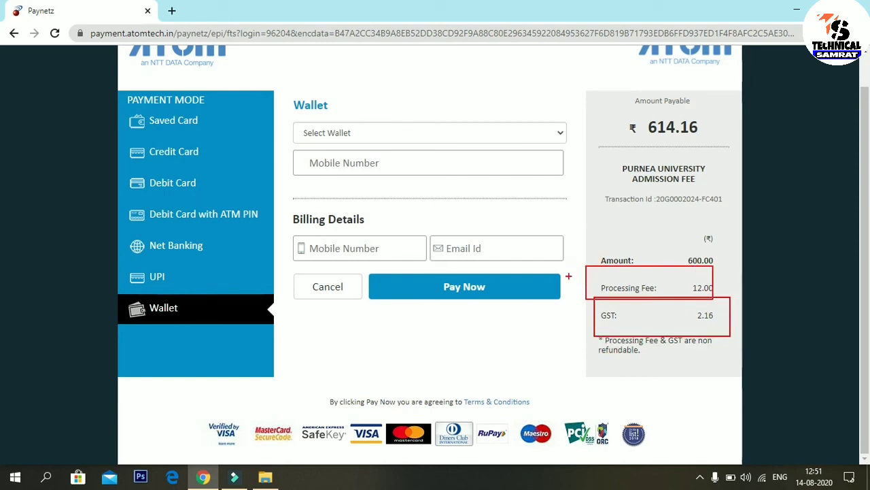
click(176, 185)
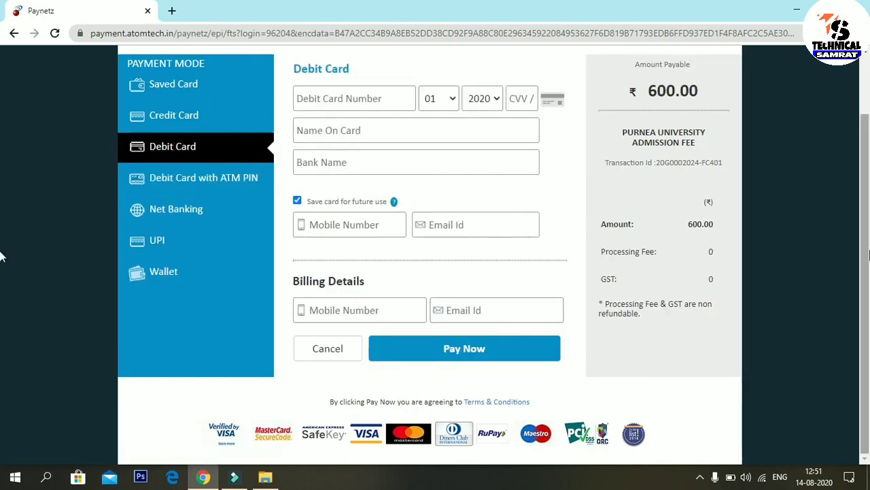
scroll(2, 143, up, 1)
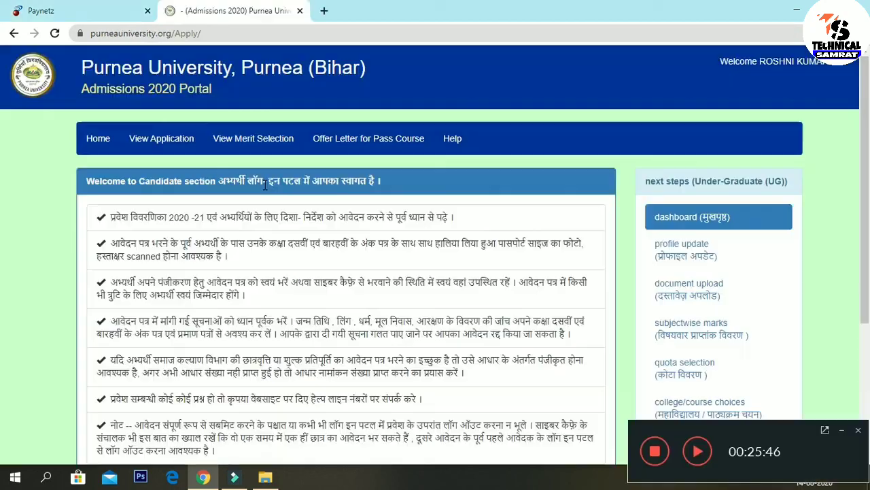
Step: Point out the Application fee payment, view application and download application steps, then return Home
scroll(3, 261, down, 2)
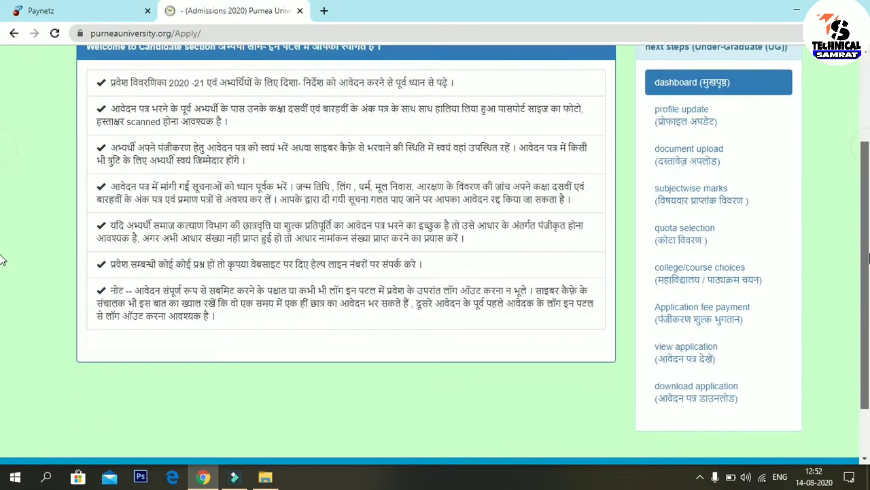
scroll(4, 260, down, 1)
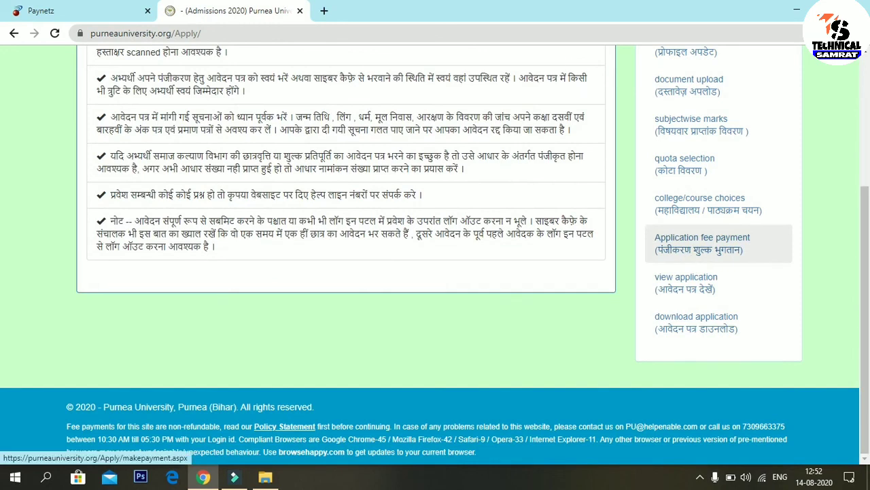
click(642, 232)
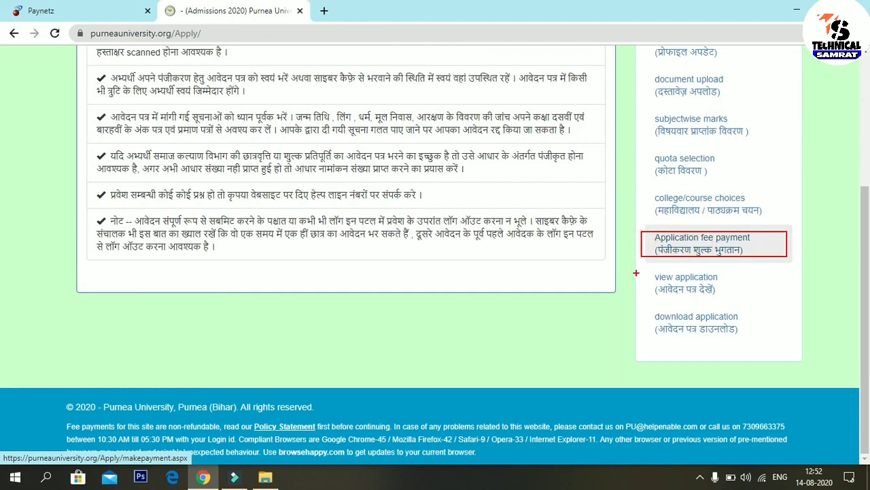
click(635, 265)
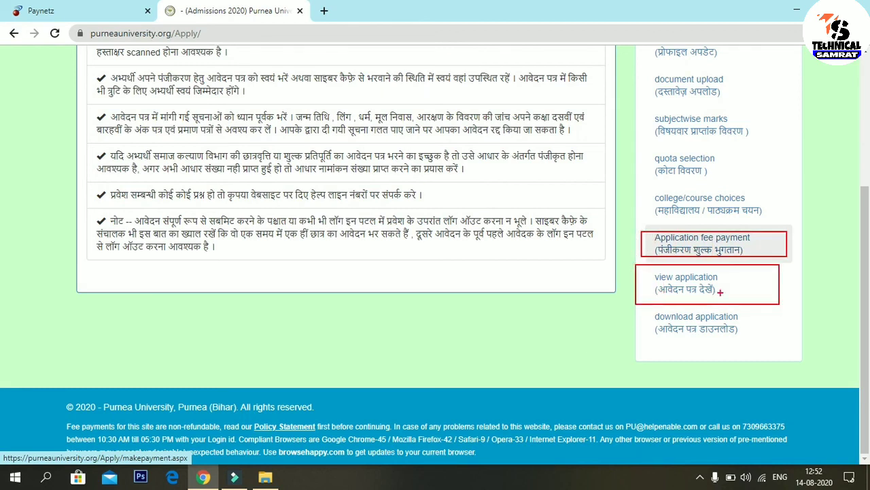
click(645, 314)
drag(700, 344, 781, 338)
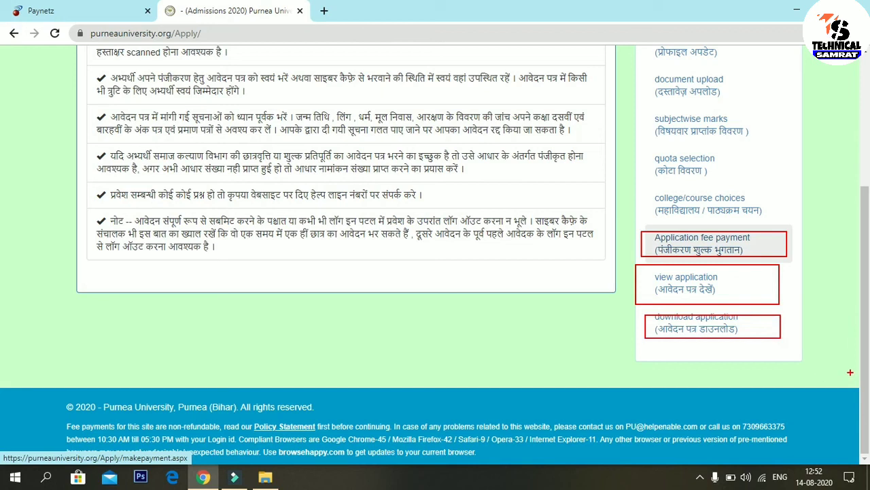
scroll(867, 282, up, 2)
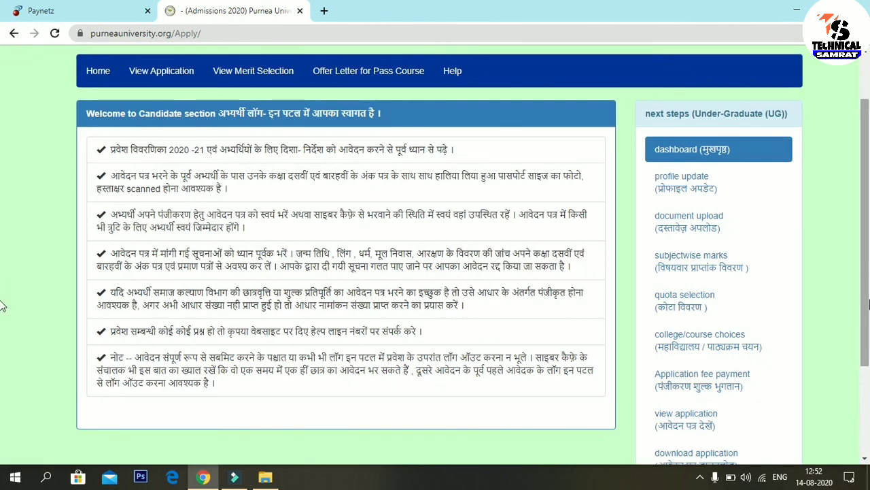
scroll(867, 282, up, 1)
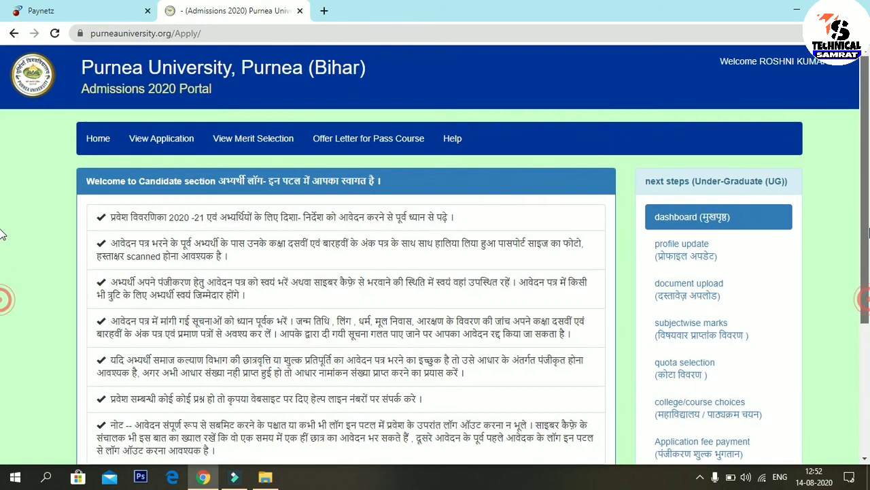
click(95, 144)
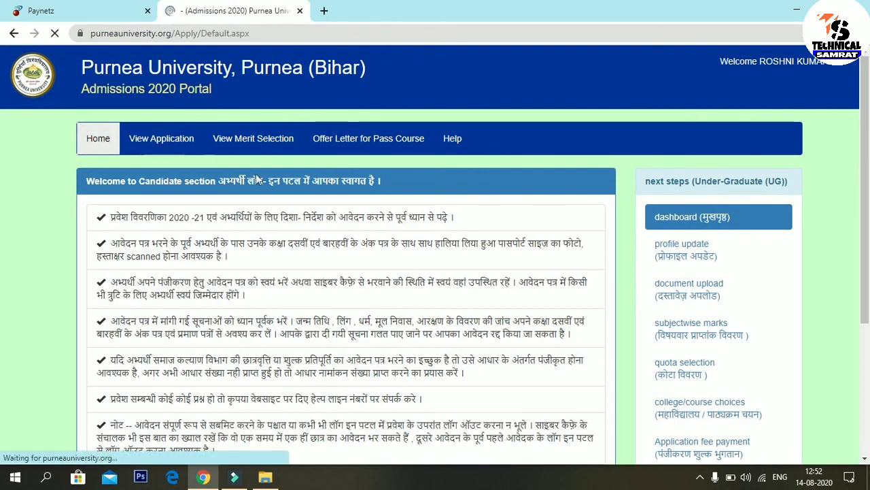